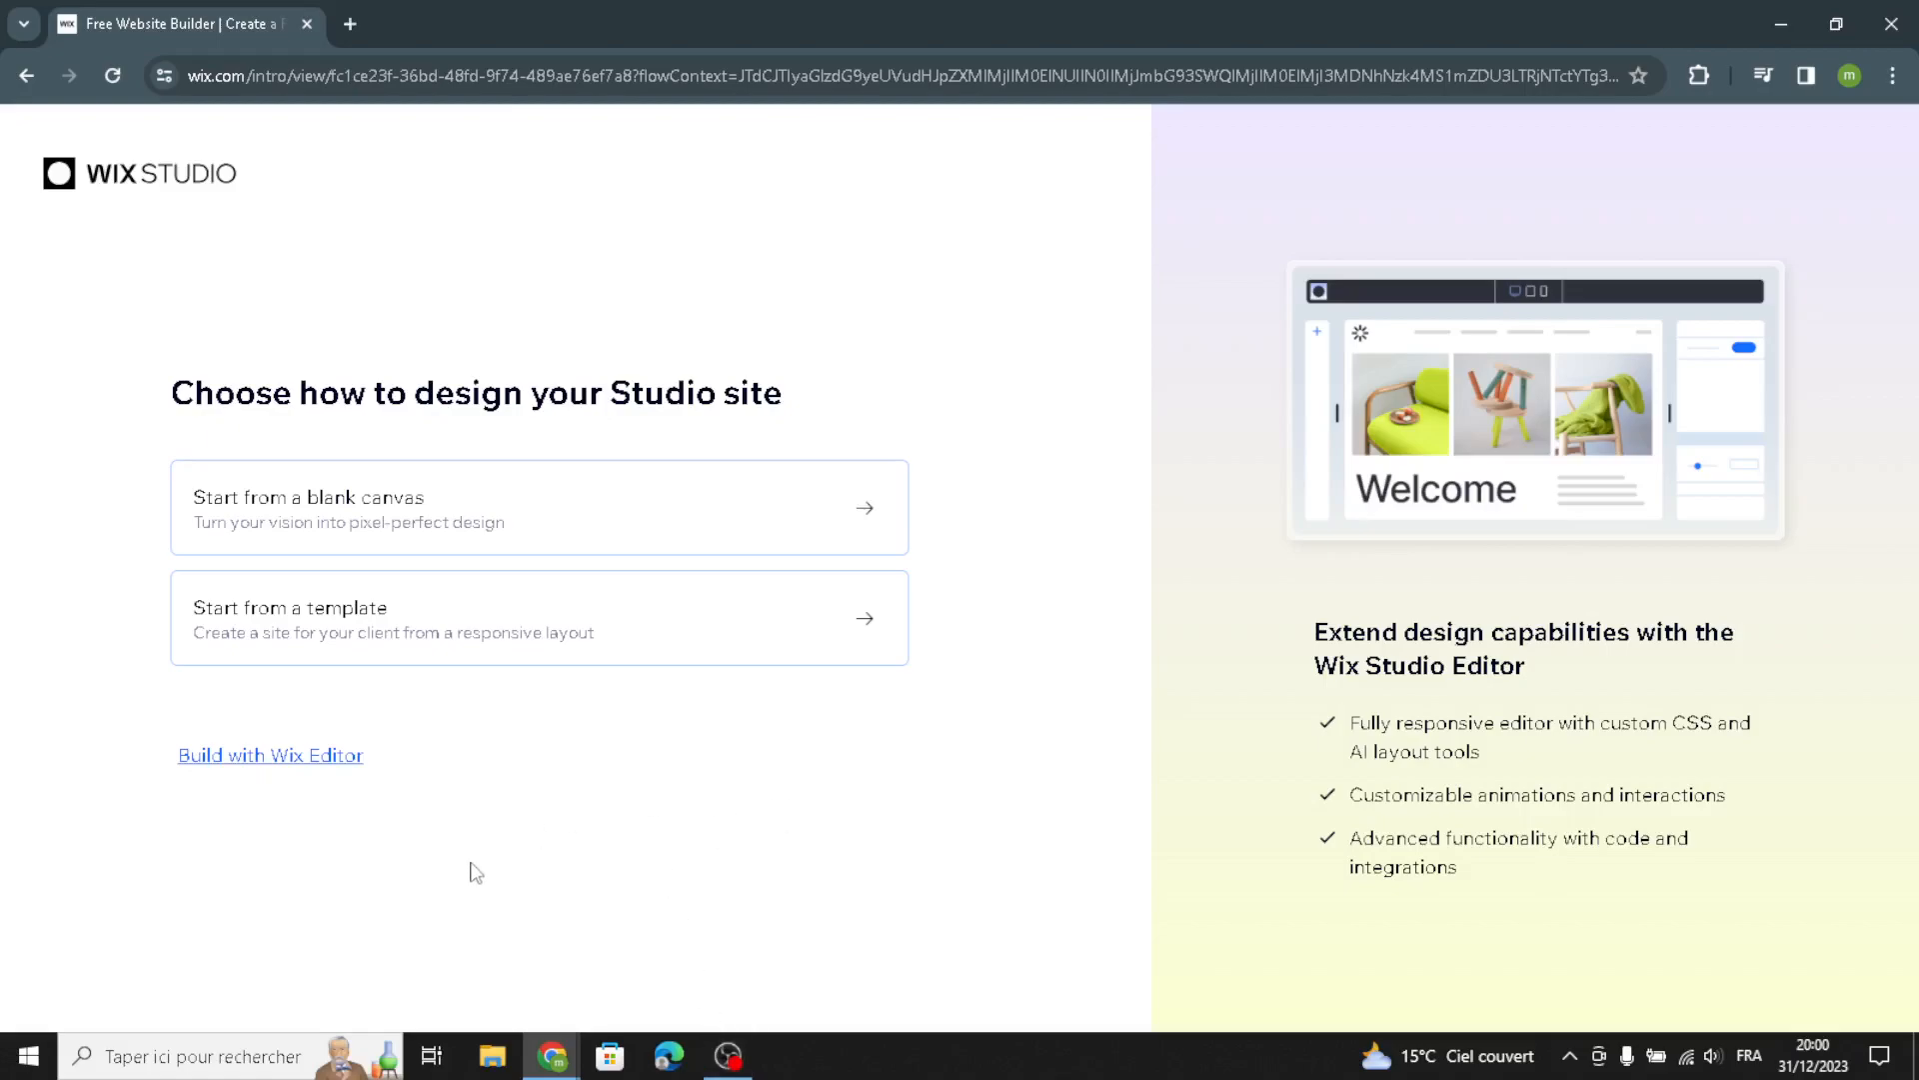
Choose to build with the Wix Editor and set up the site without AI
click(243, 761)
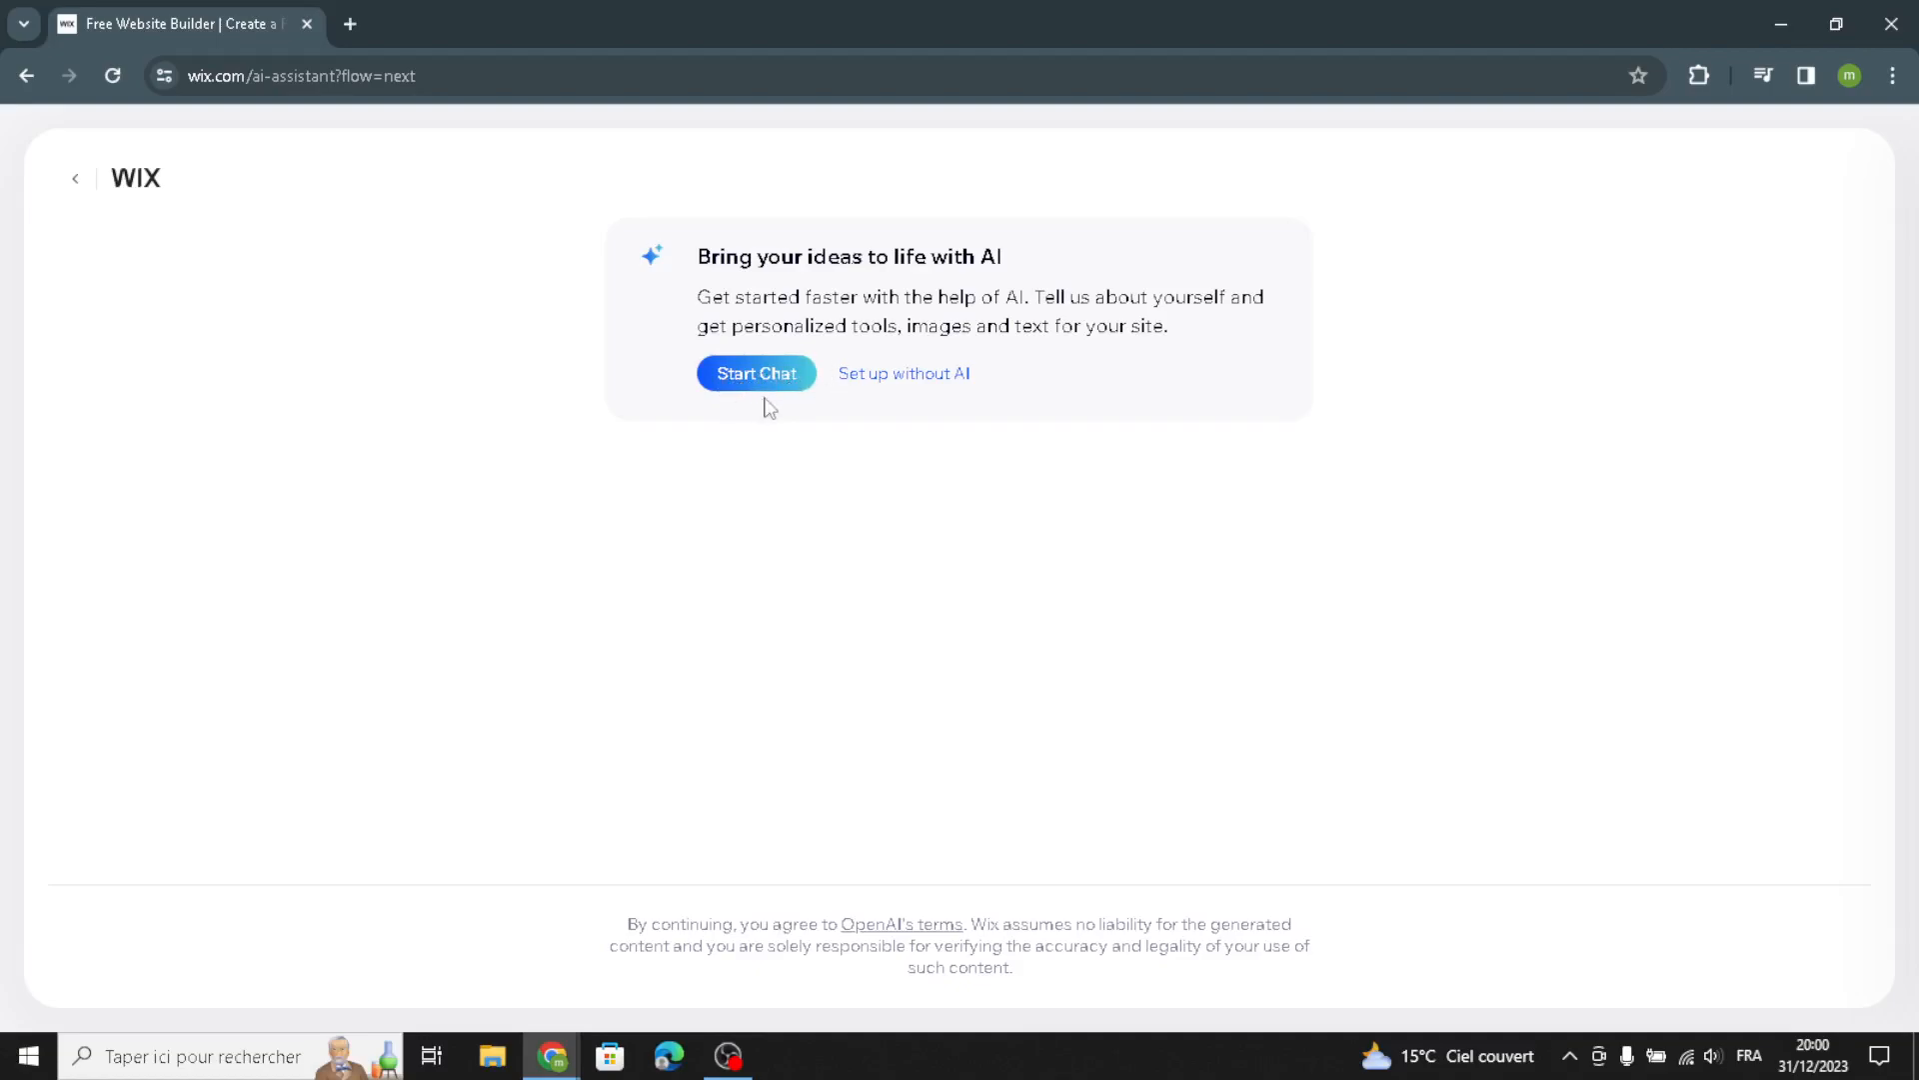
click(877, 378)
click(898, 383)
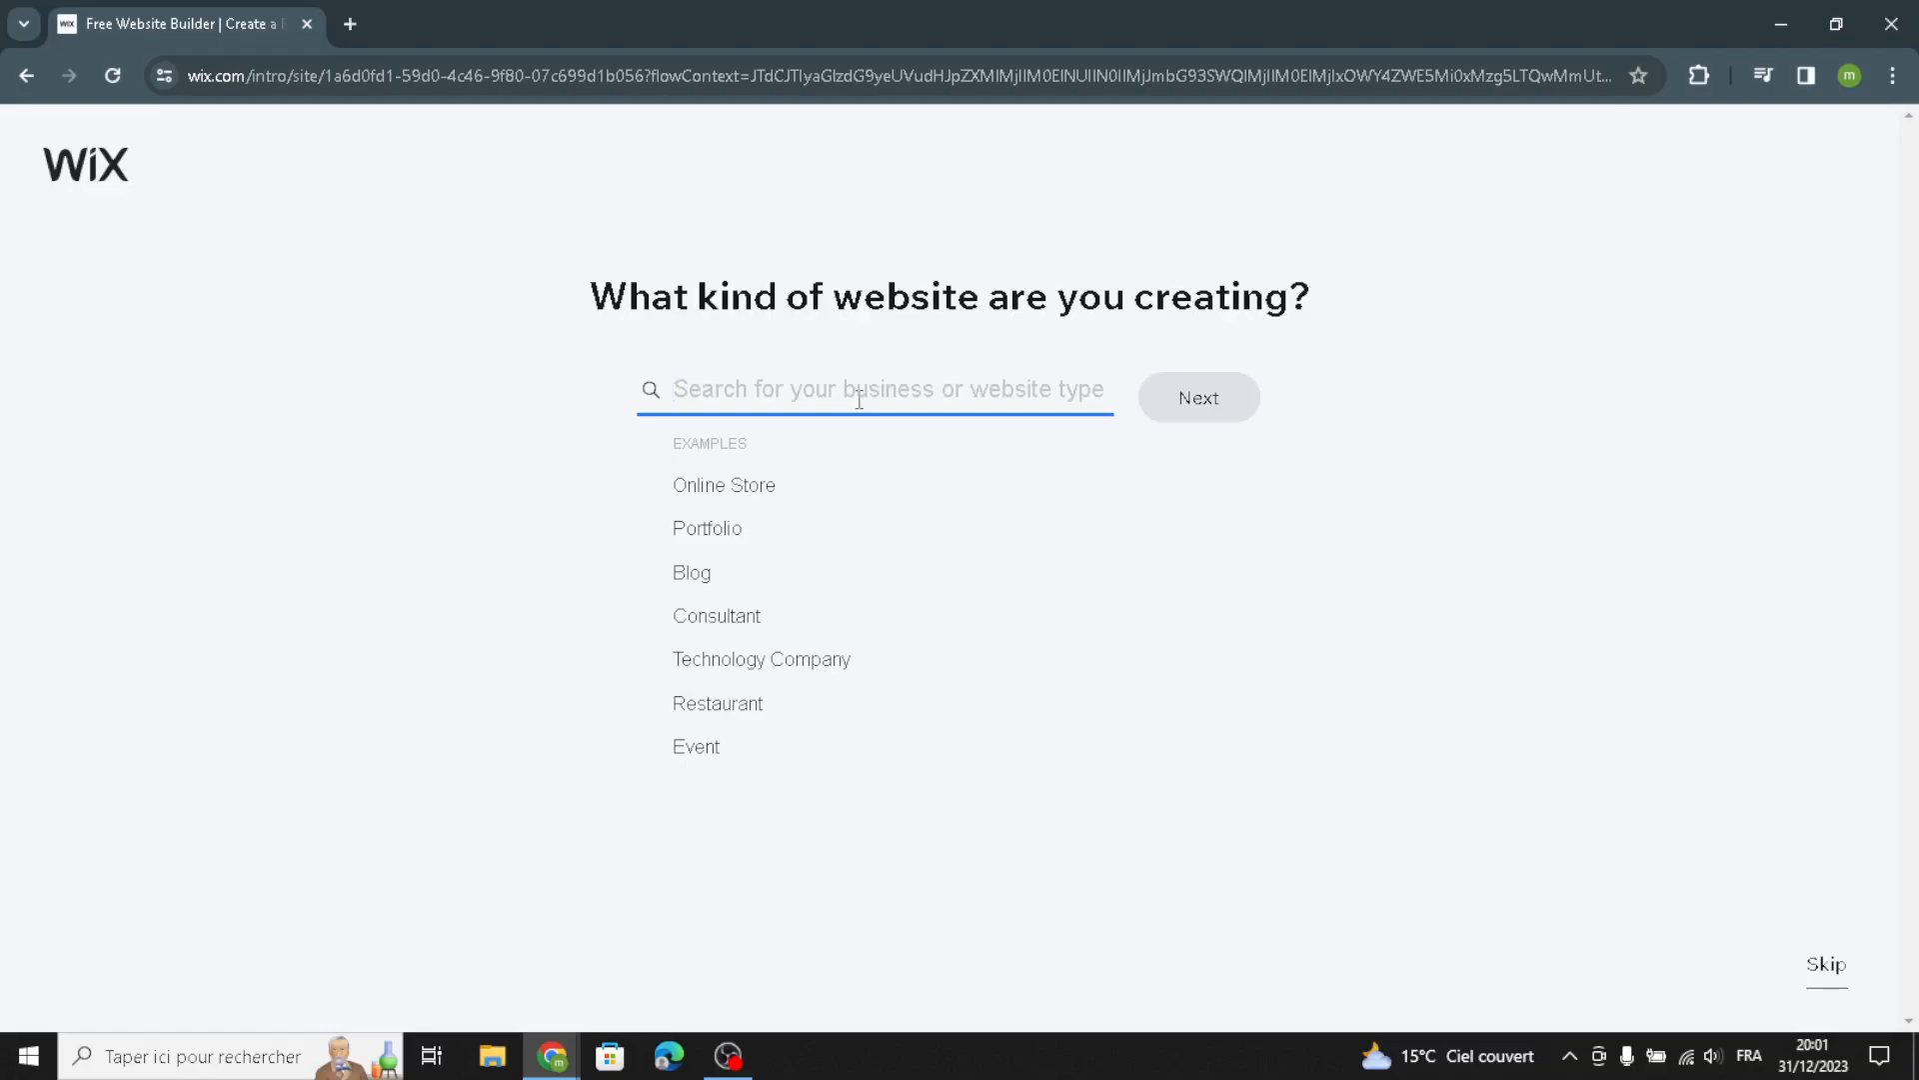
Set the website type to Digital Music Production Camp and continue
text(digit)
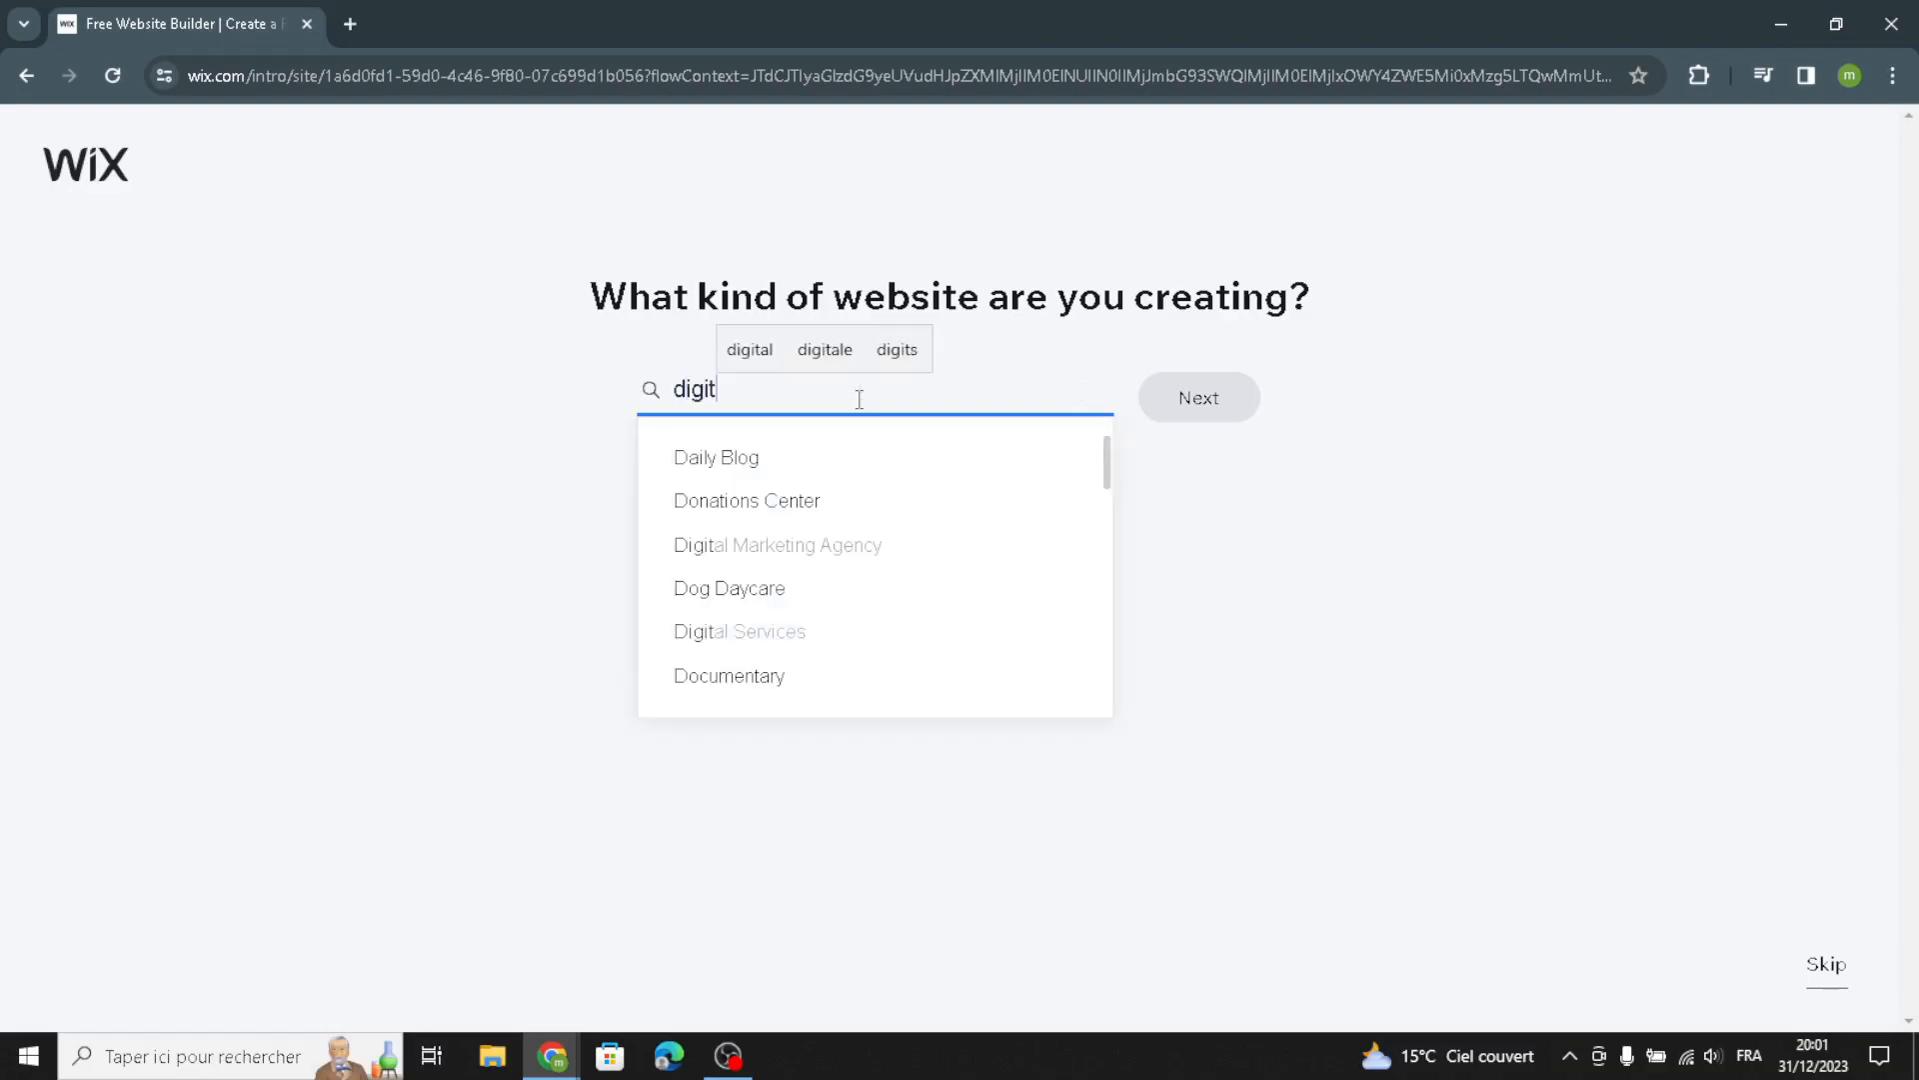
text(al music)
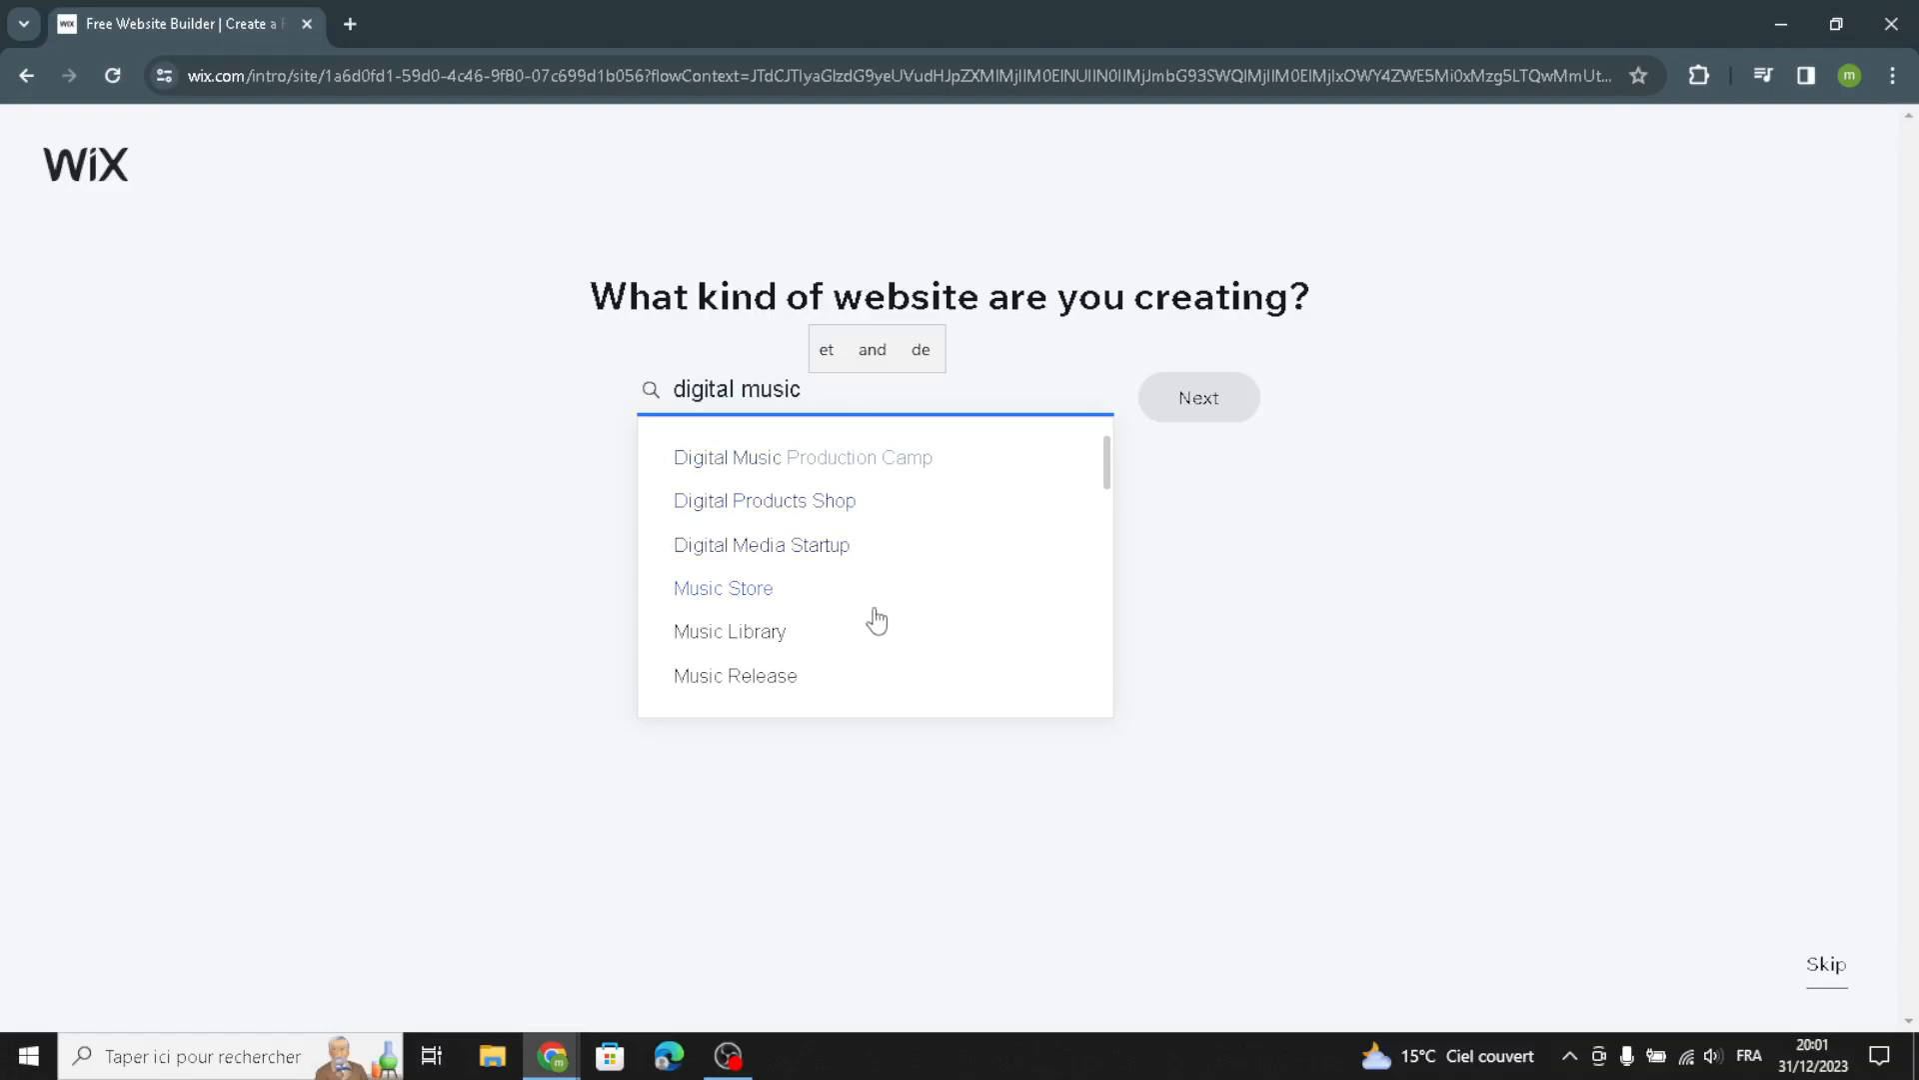
click(832, 463)
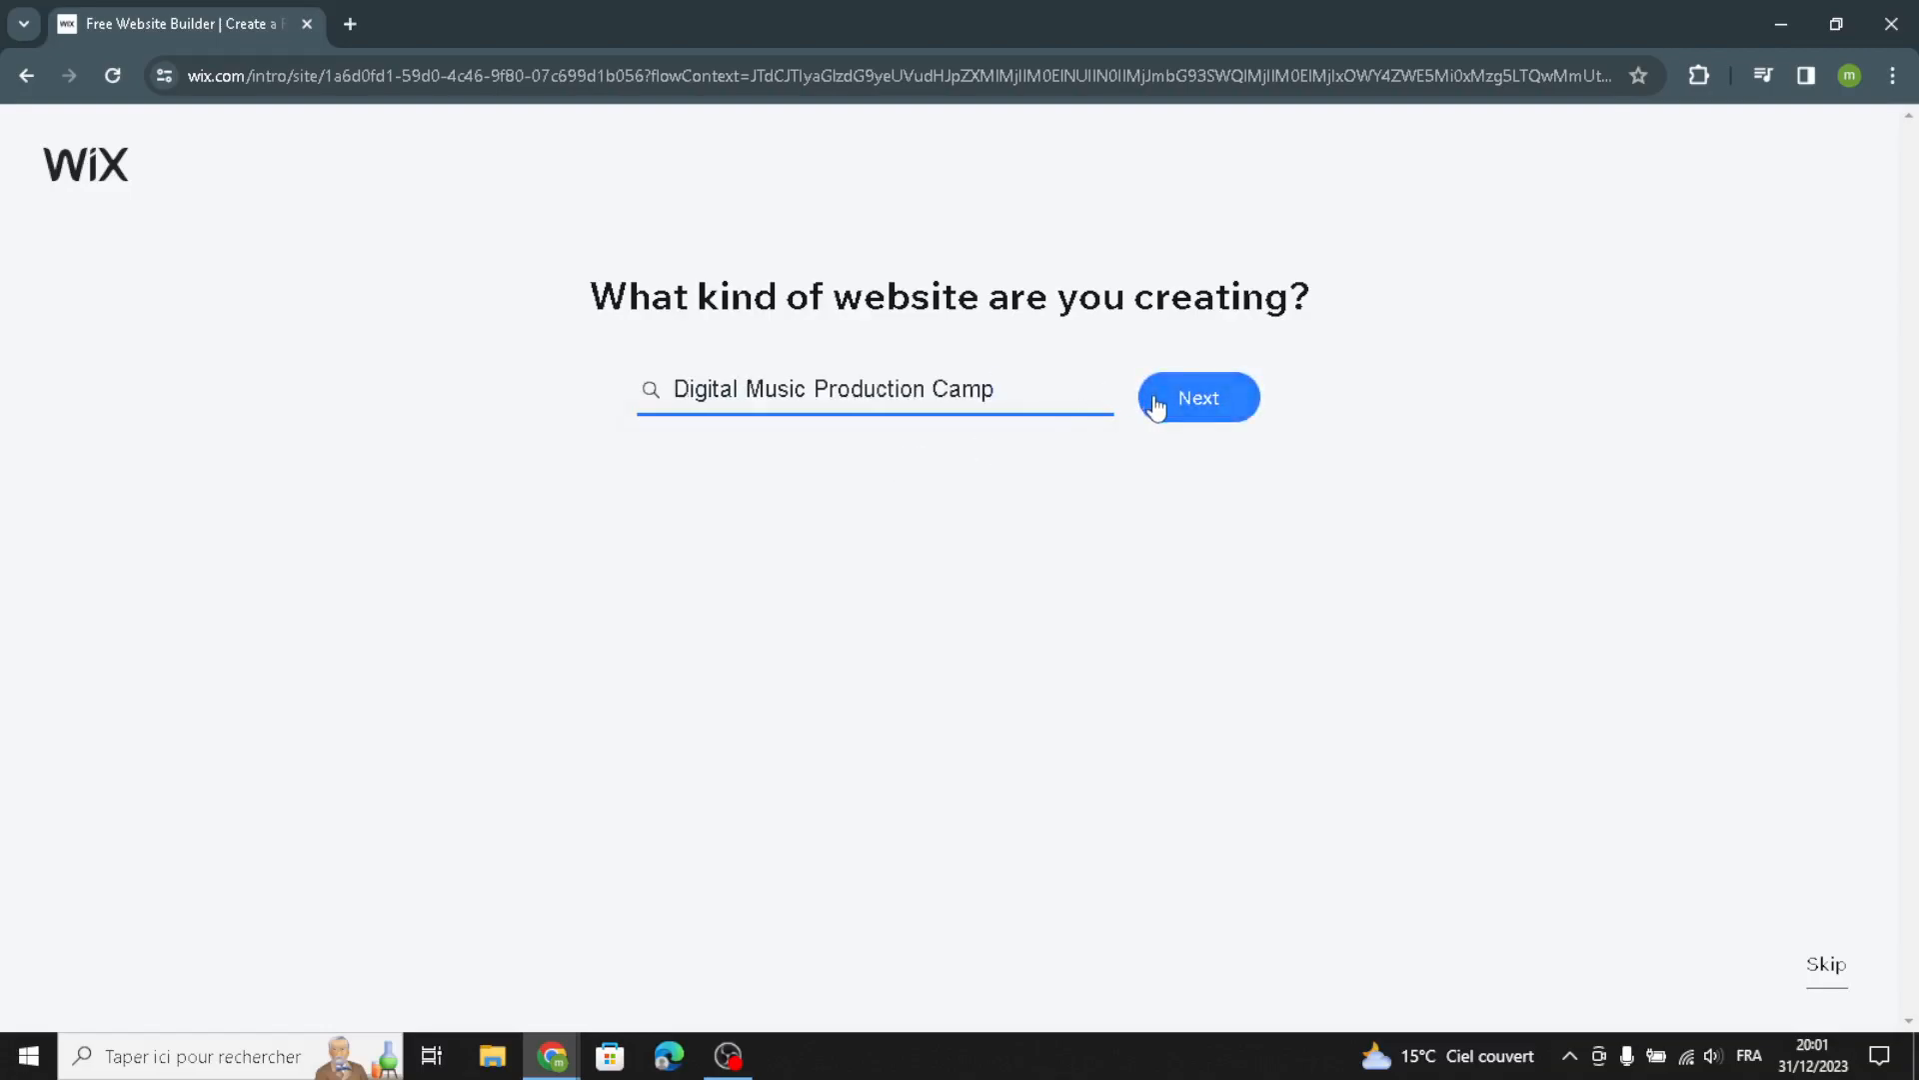
click(1196, 396)
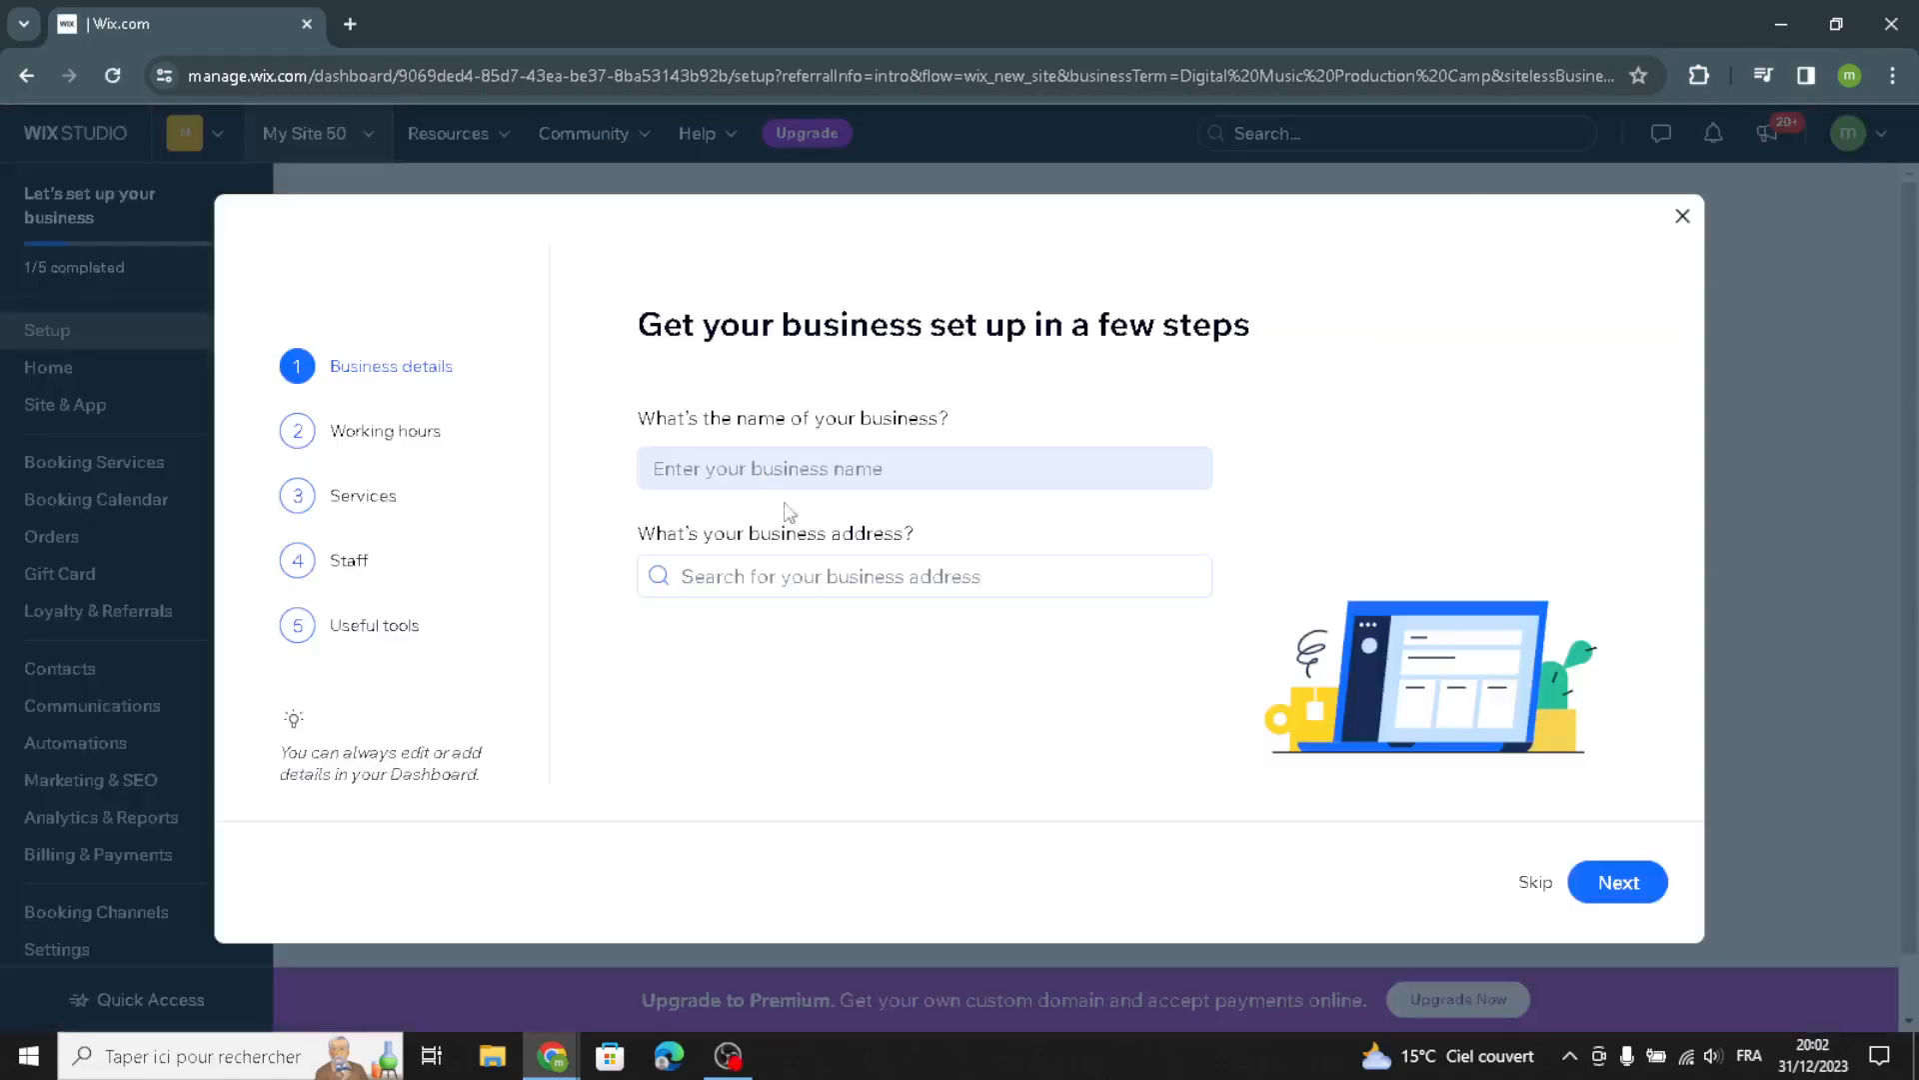
Paste the business name, pick a business address from the suggestions, and continue
click(825, 477)
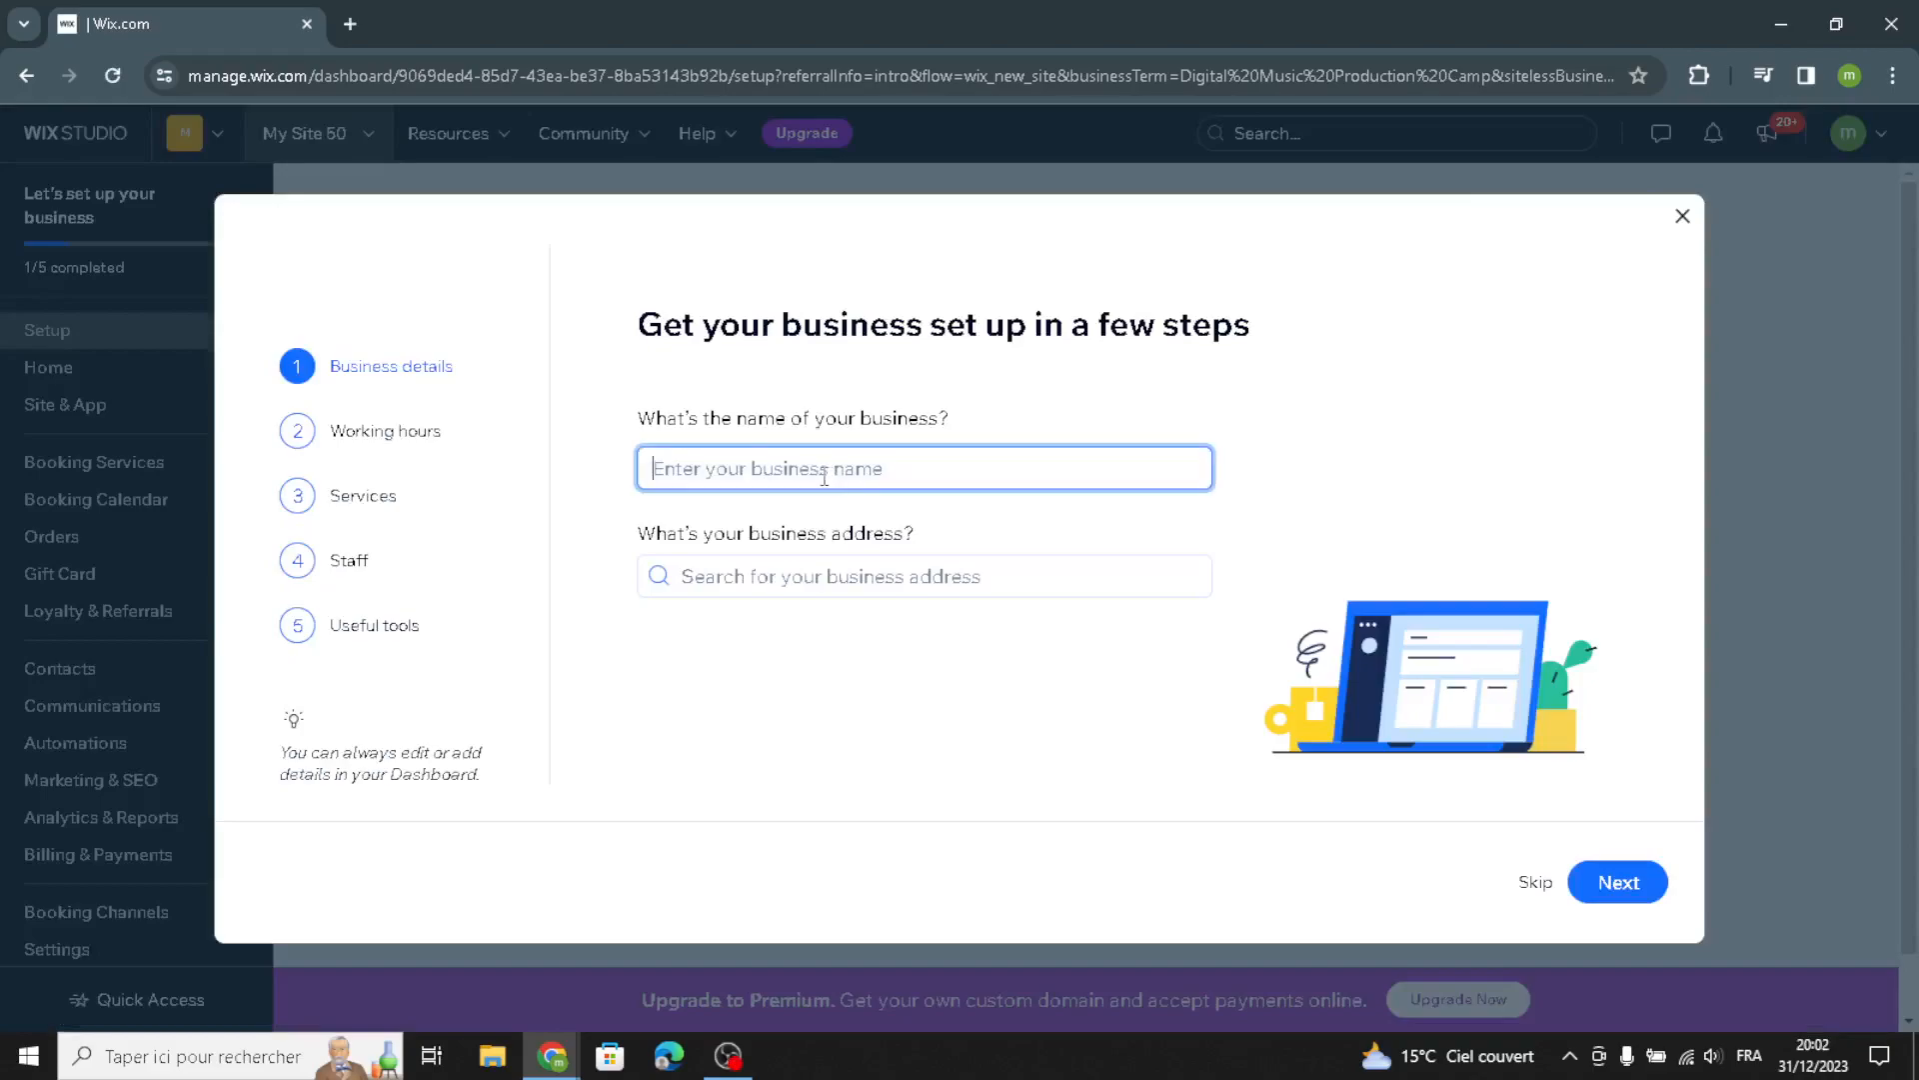
text(SonicSync Hub)
click(849, 587)
click(820, 673)
click(1600, 881)
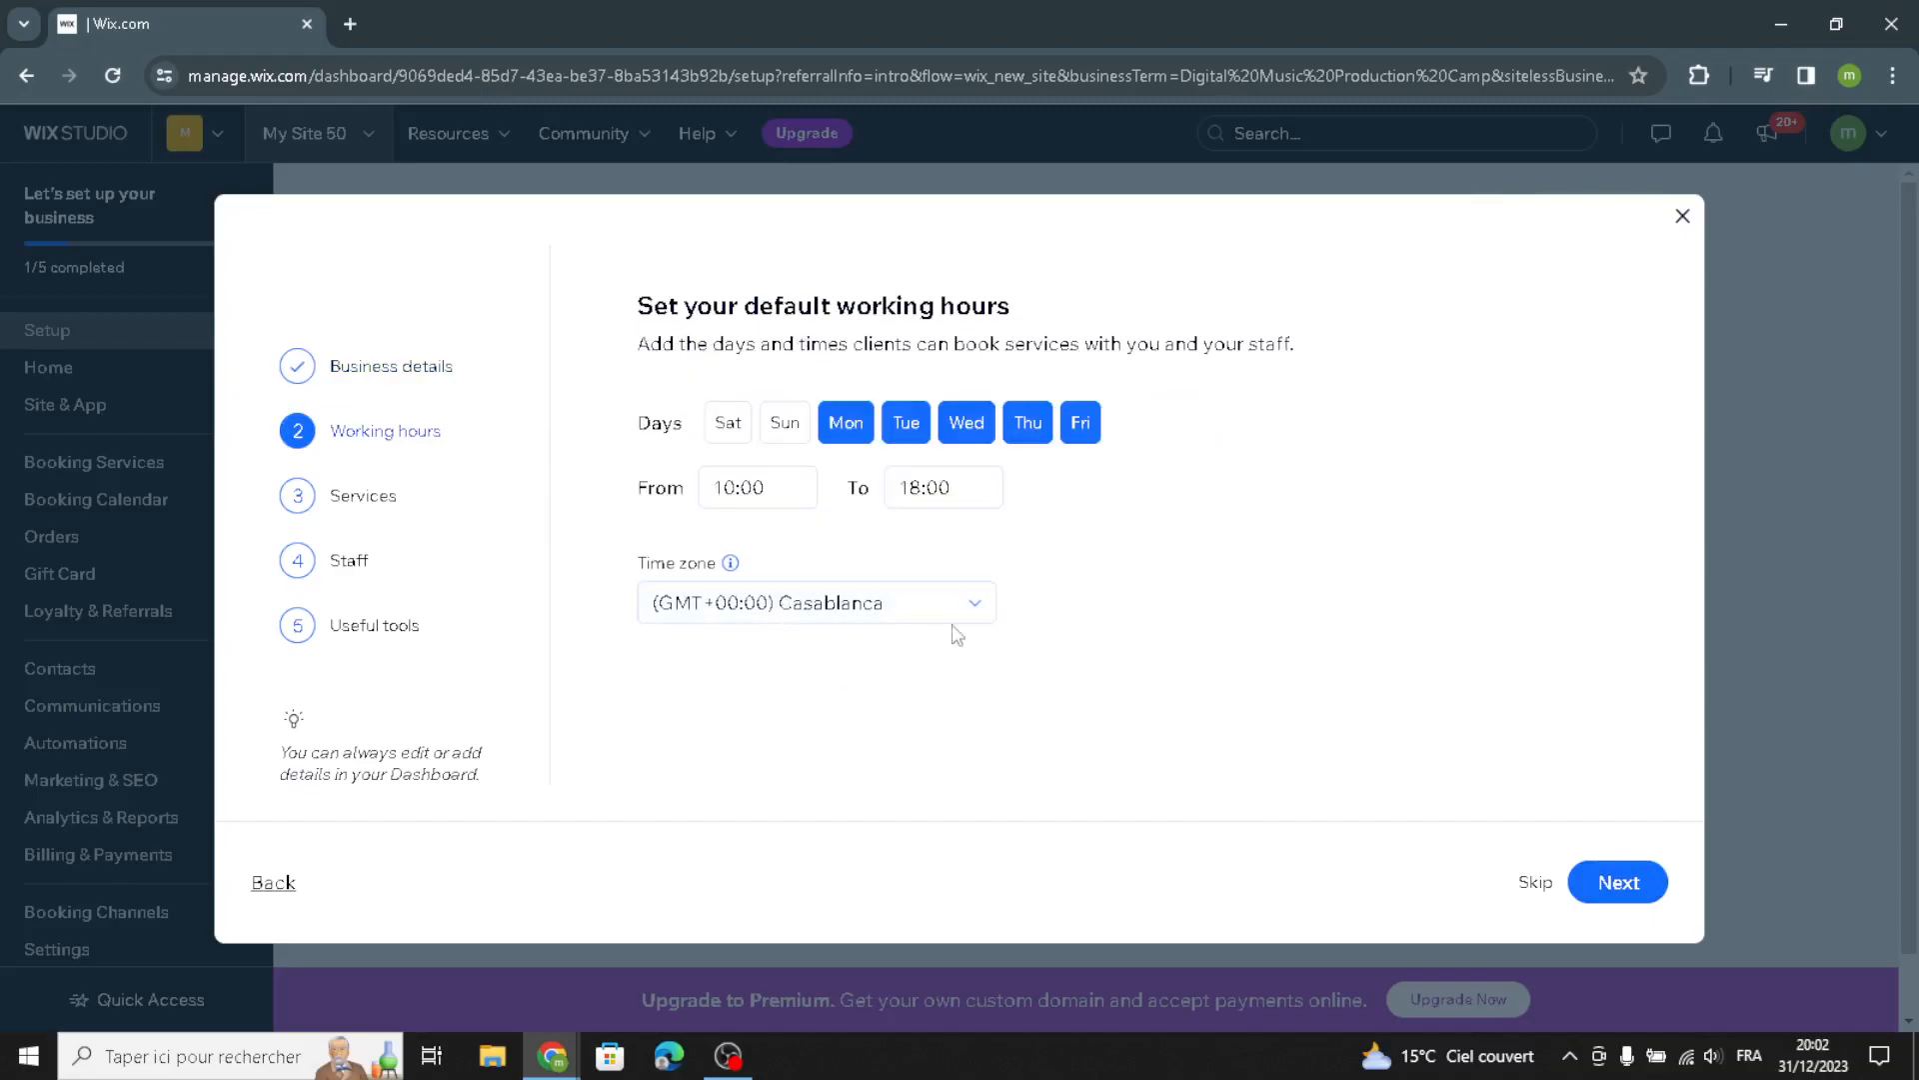
Keep the default working hours and select the Audio Recording service before continuing
click(1620, 881)
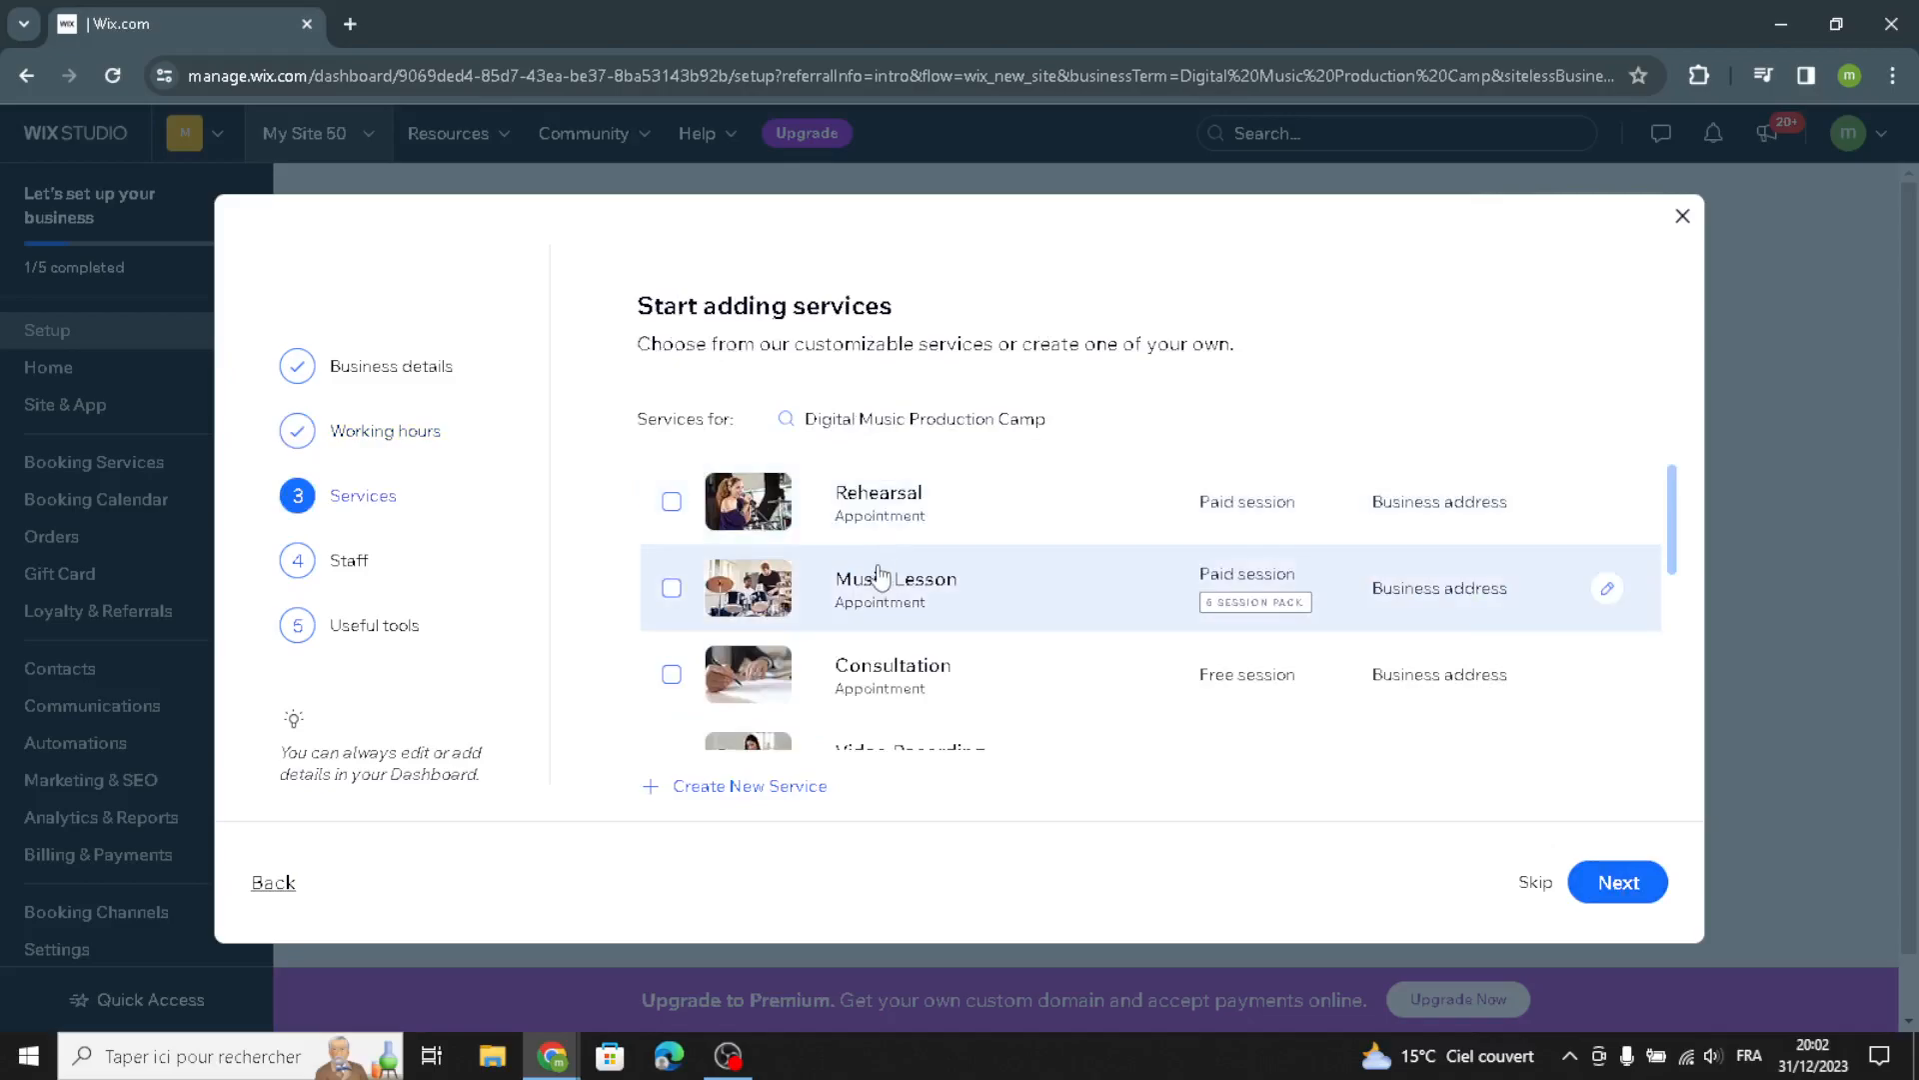
scroll(878, 608, down, 1)
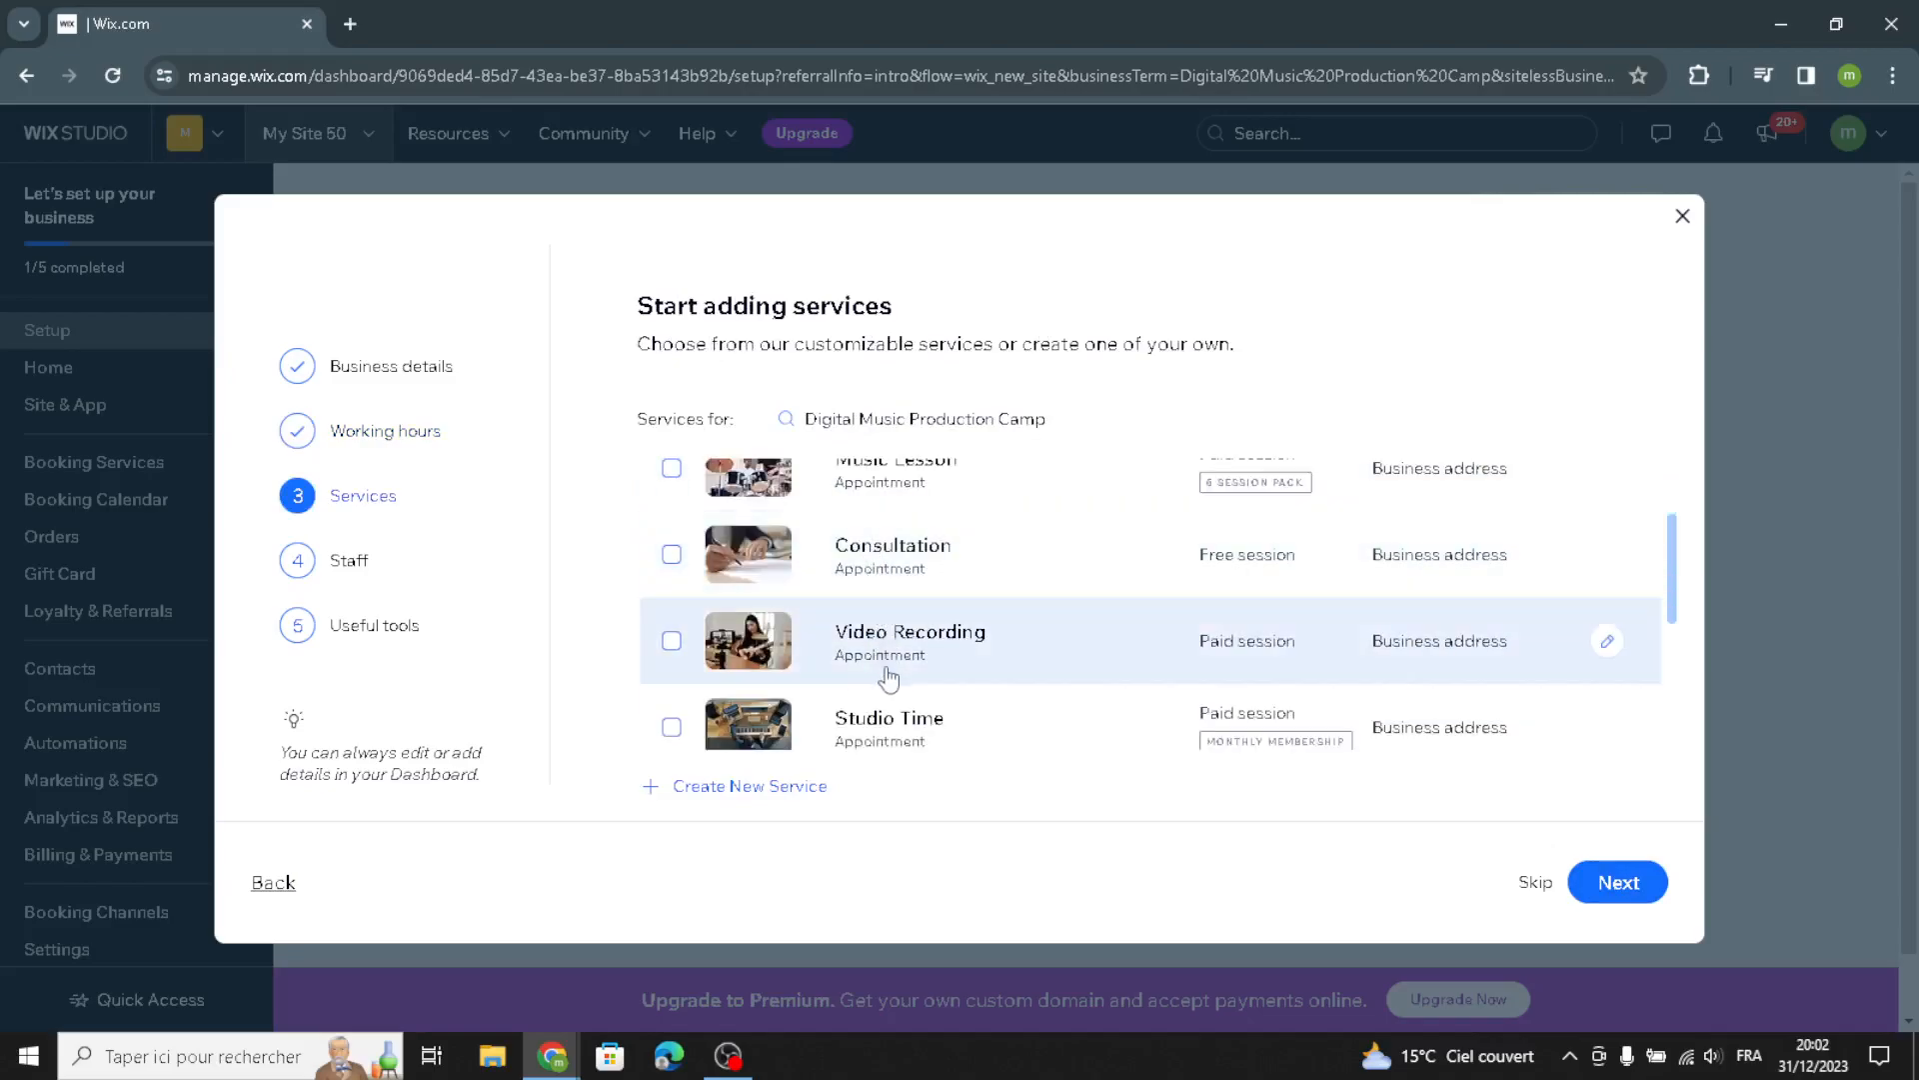
scroll(877, 665, up, 1)
click(882, 622)
scroll(882, 622, down, 3)
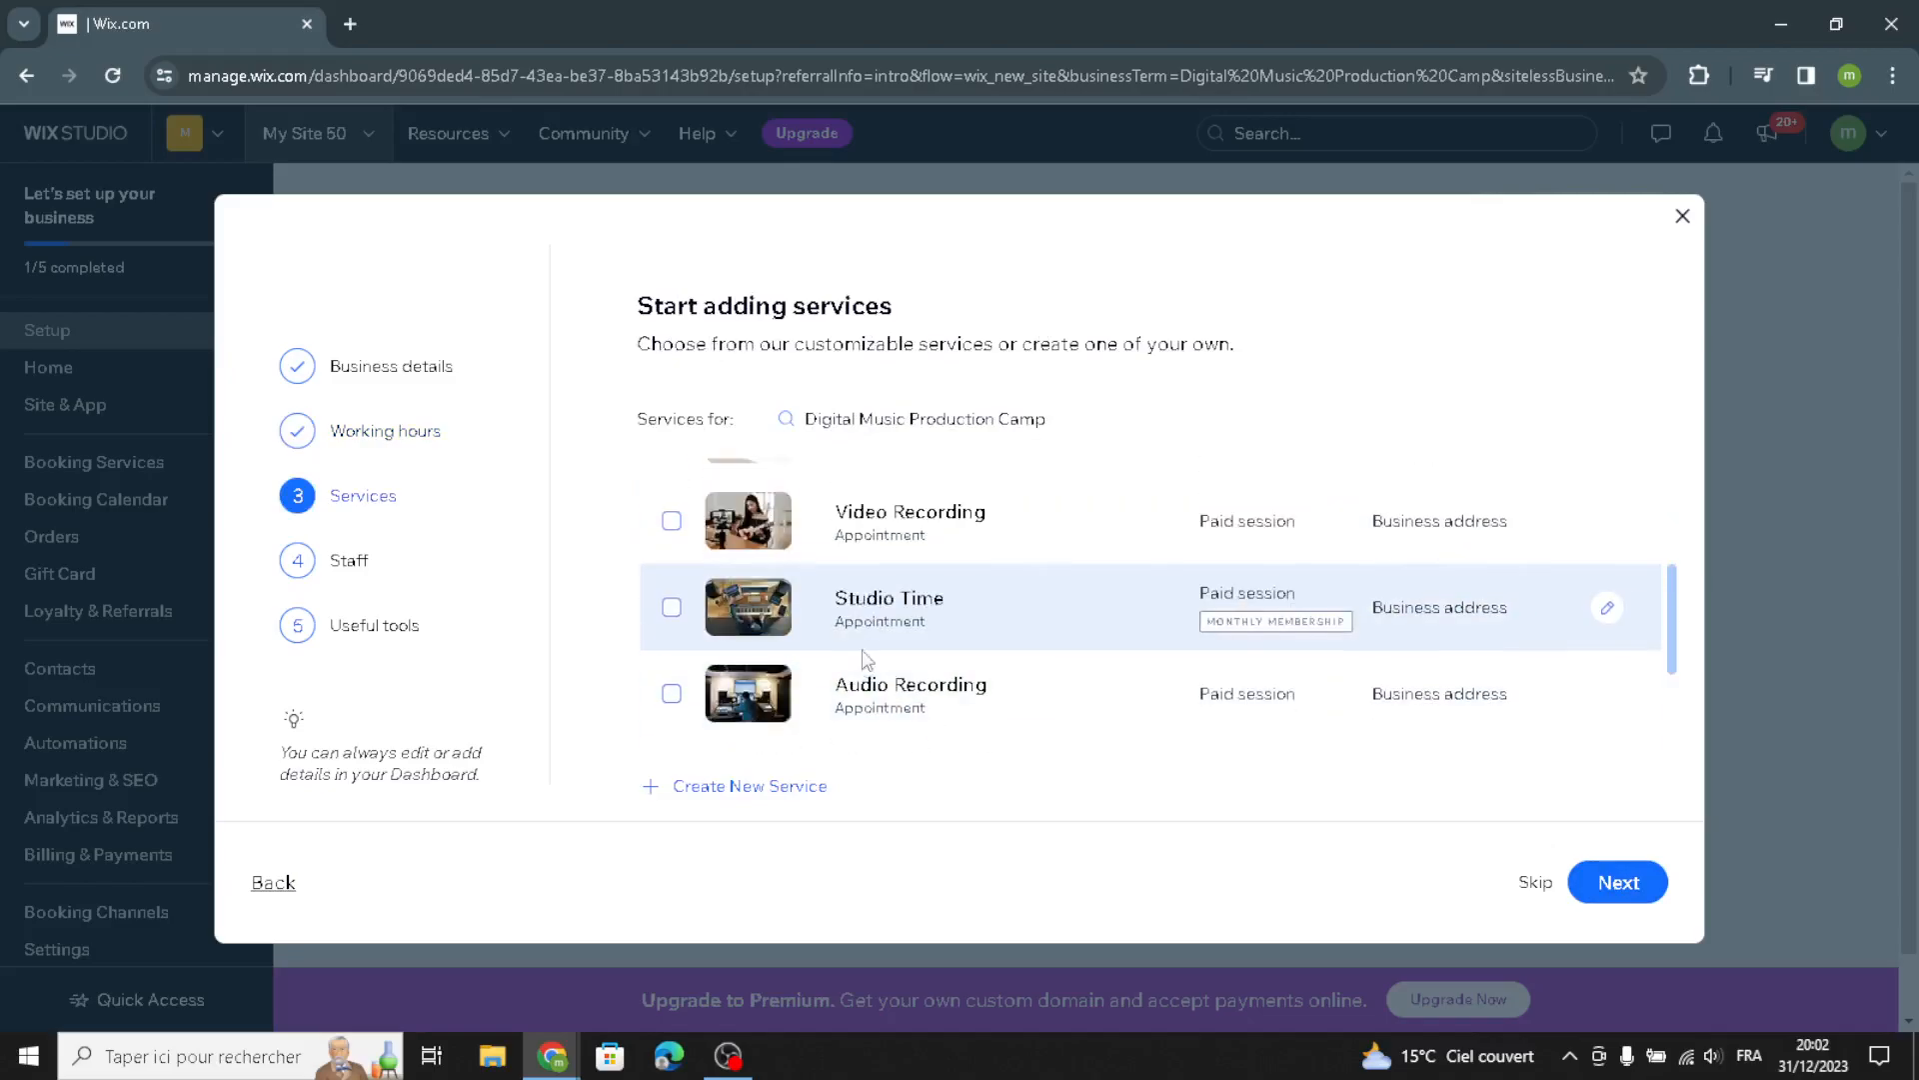
click(978, 596)
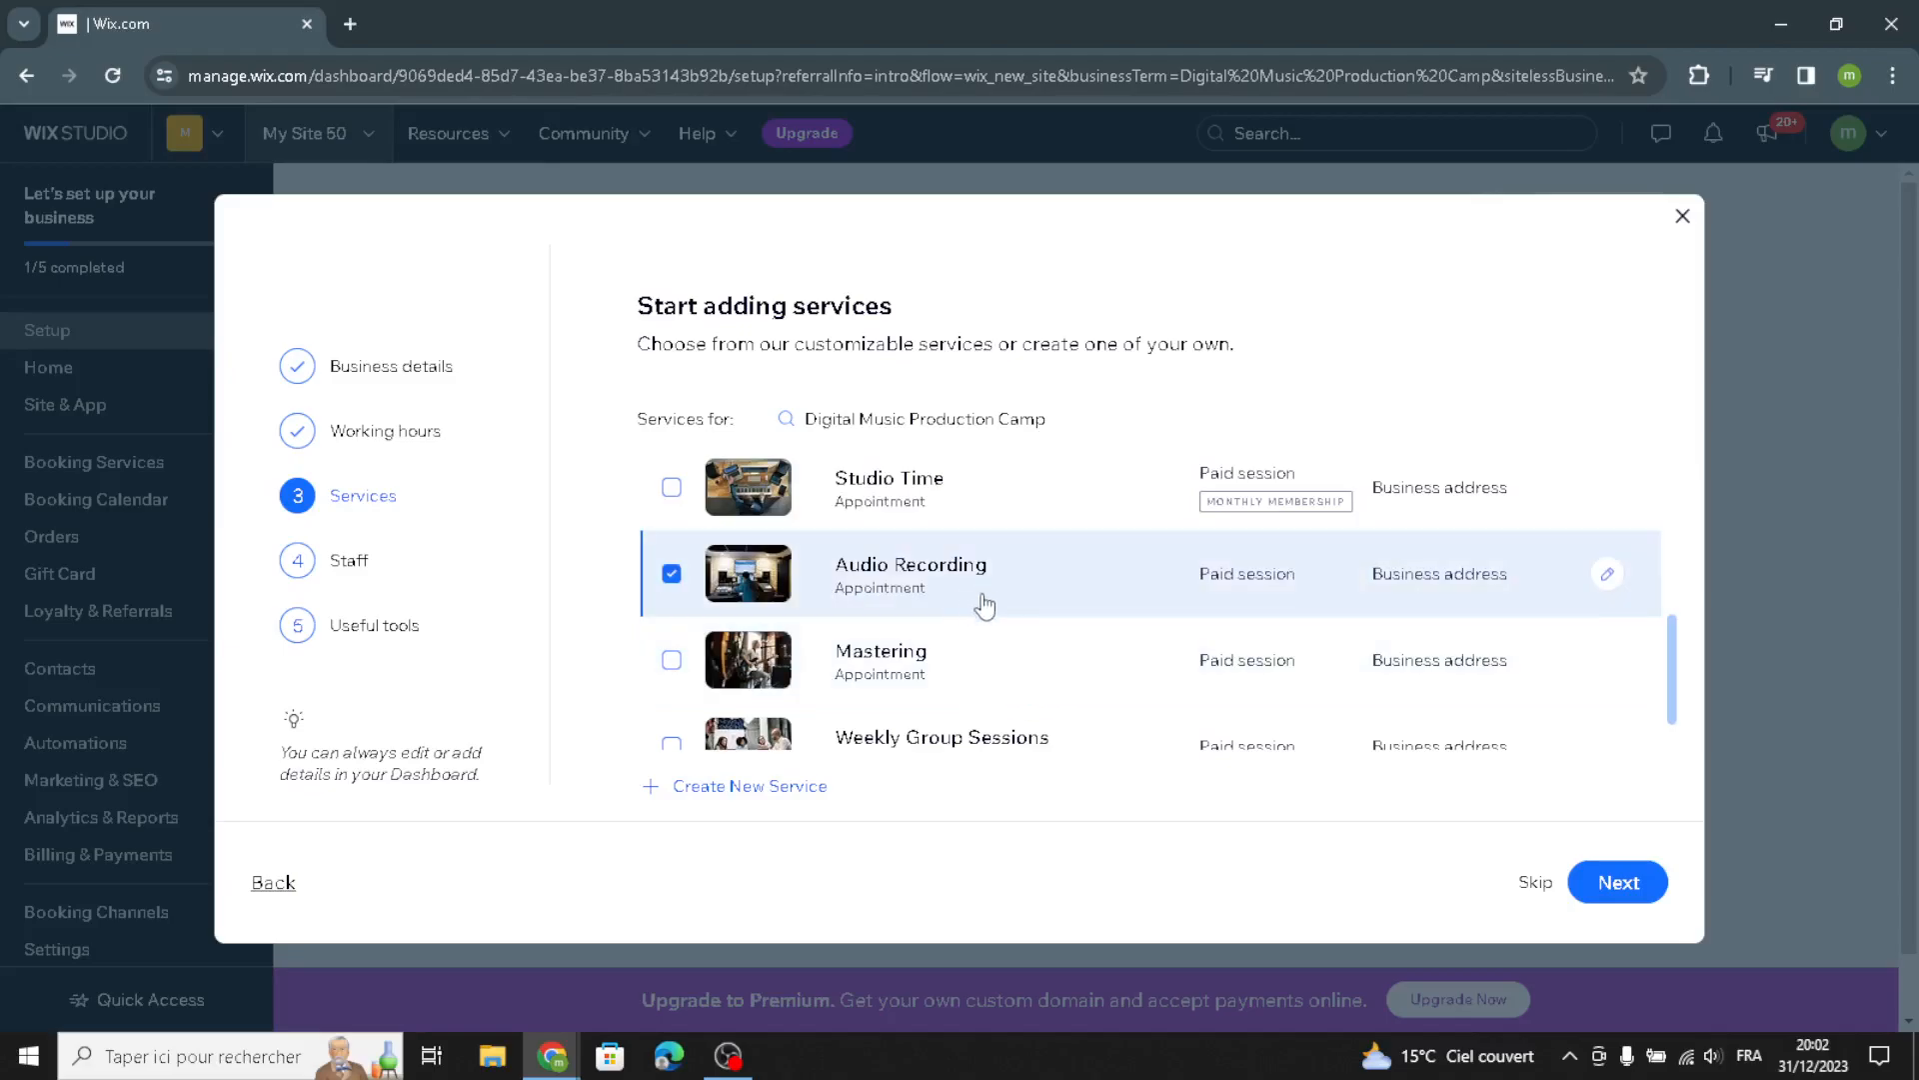
click(988, 510)
scroll(1080, 710, down, 1)
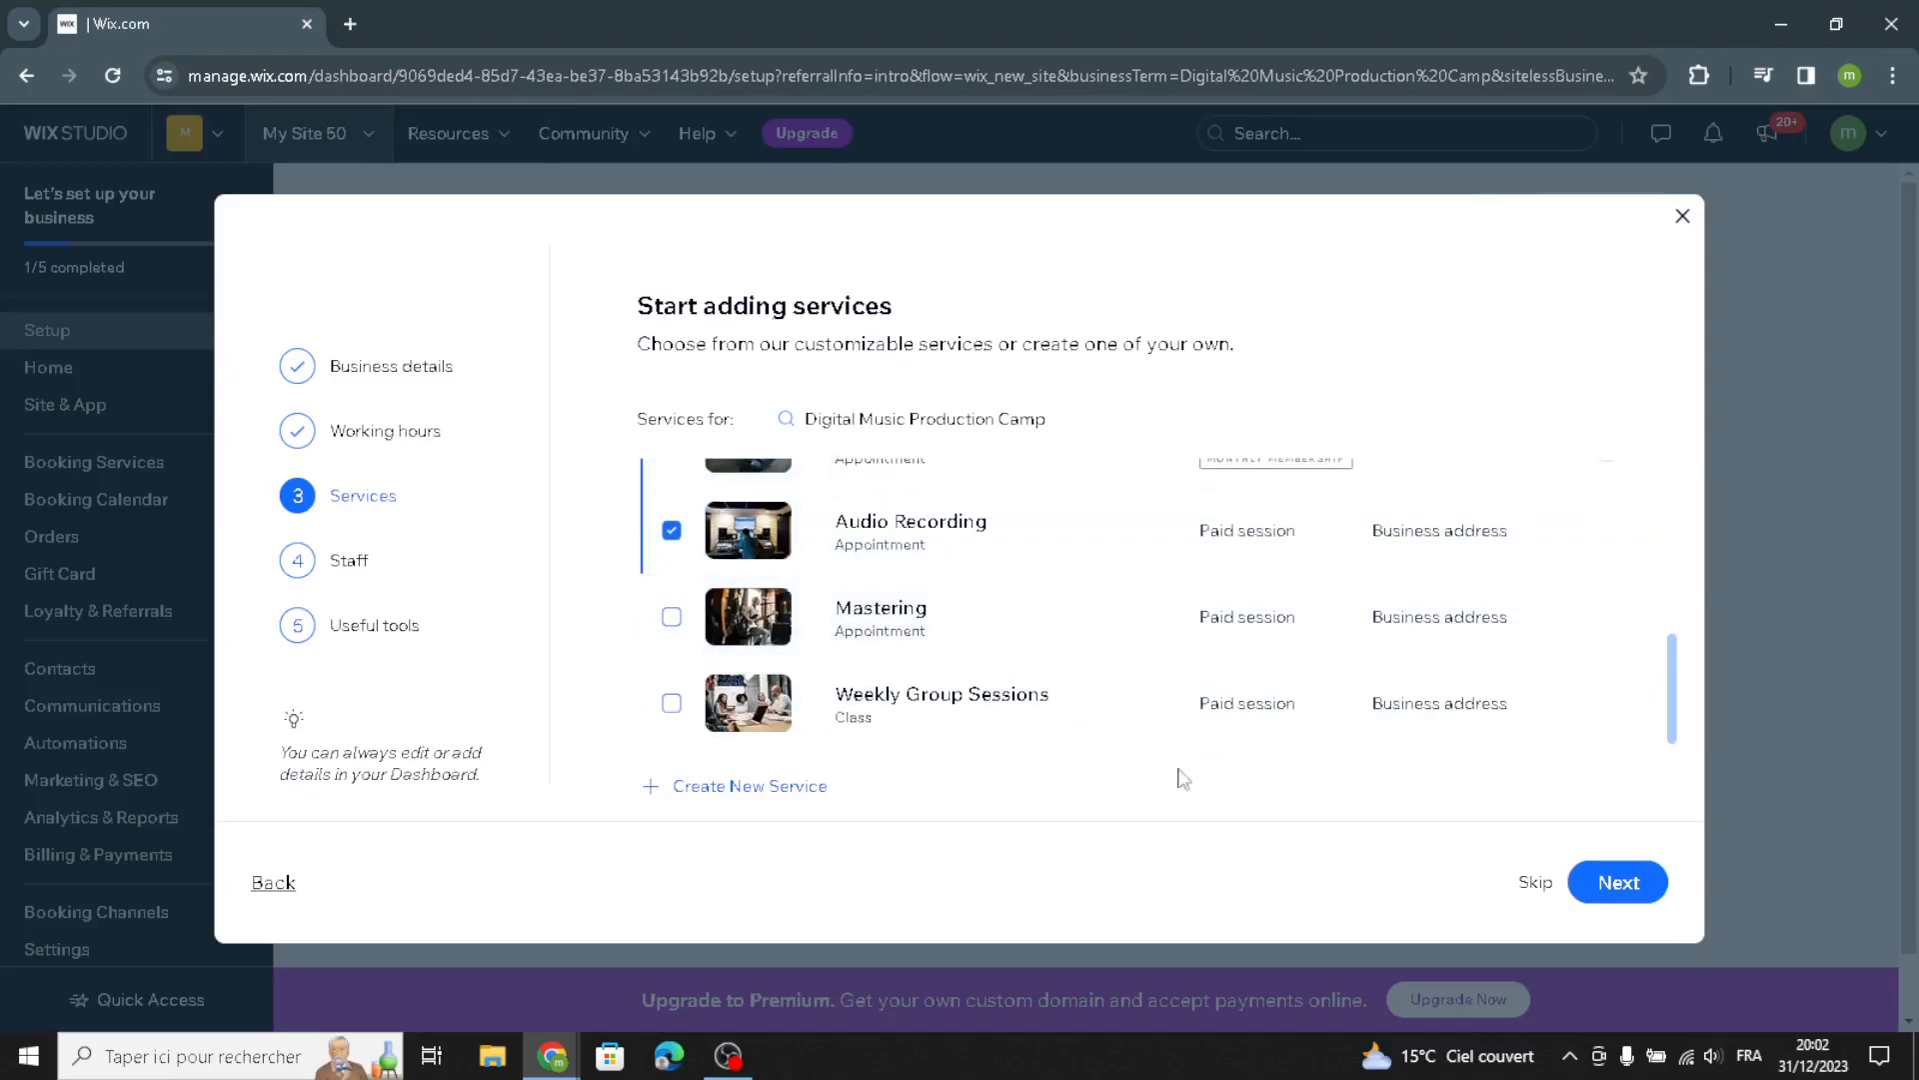
click(1602, 883)
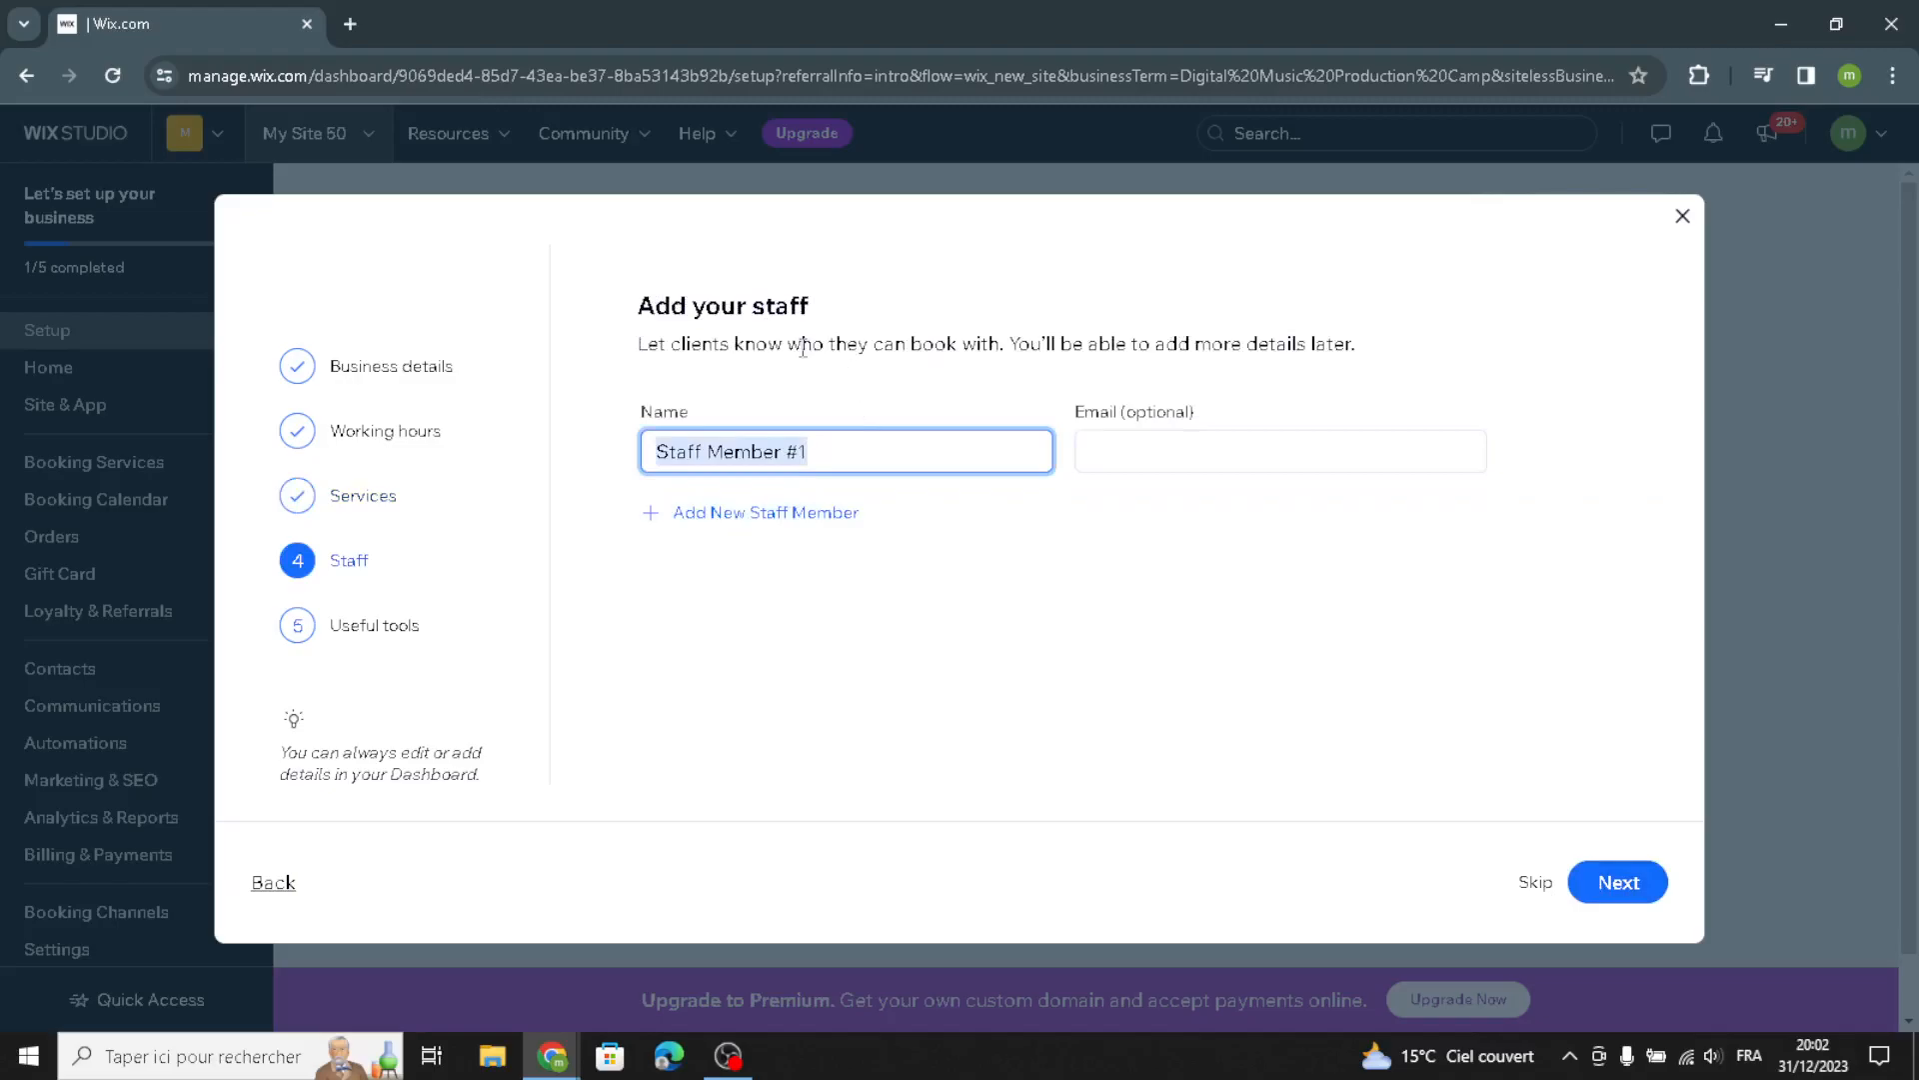
Keep the default staff and enable online payments, automated email and SMS reminders, and selling digital and physical products
click(1588, 885)
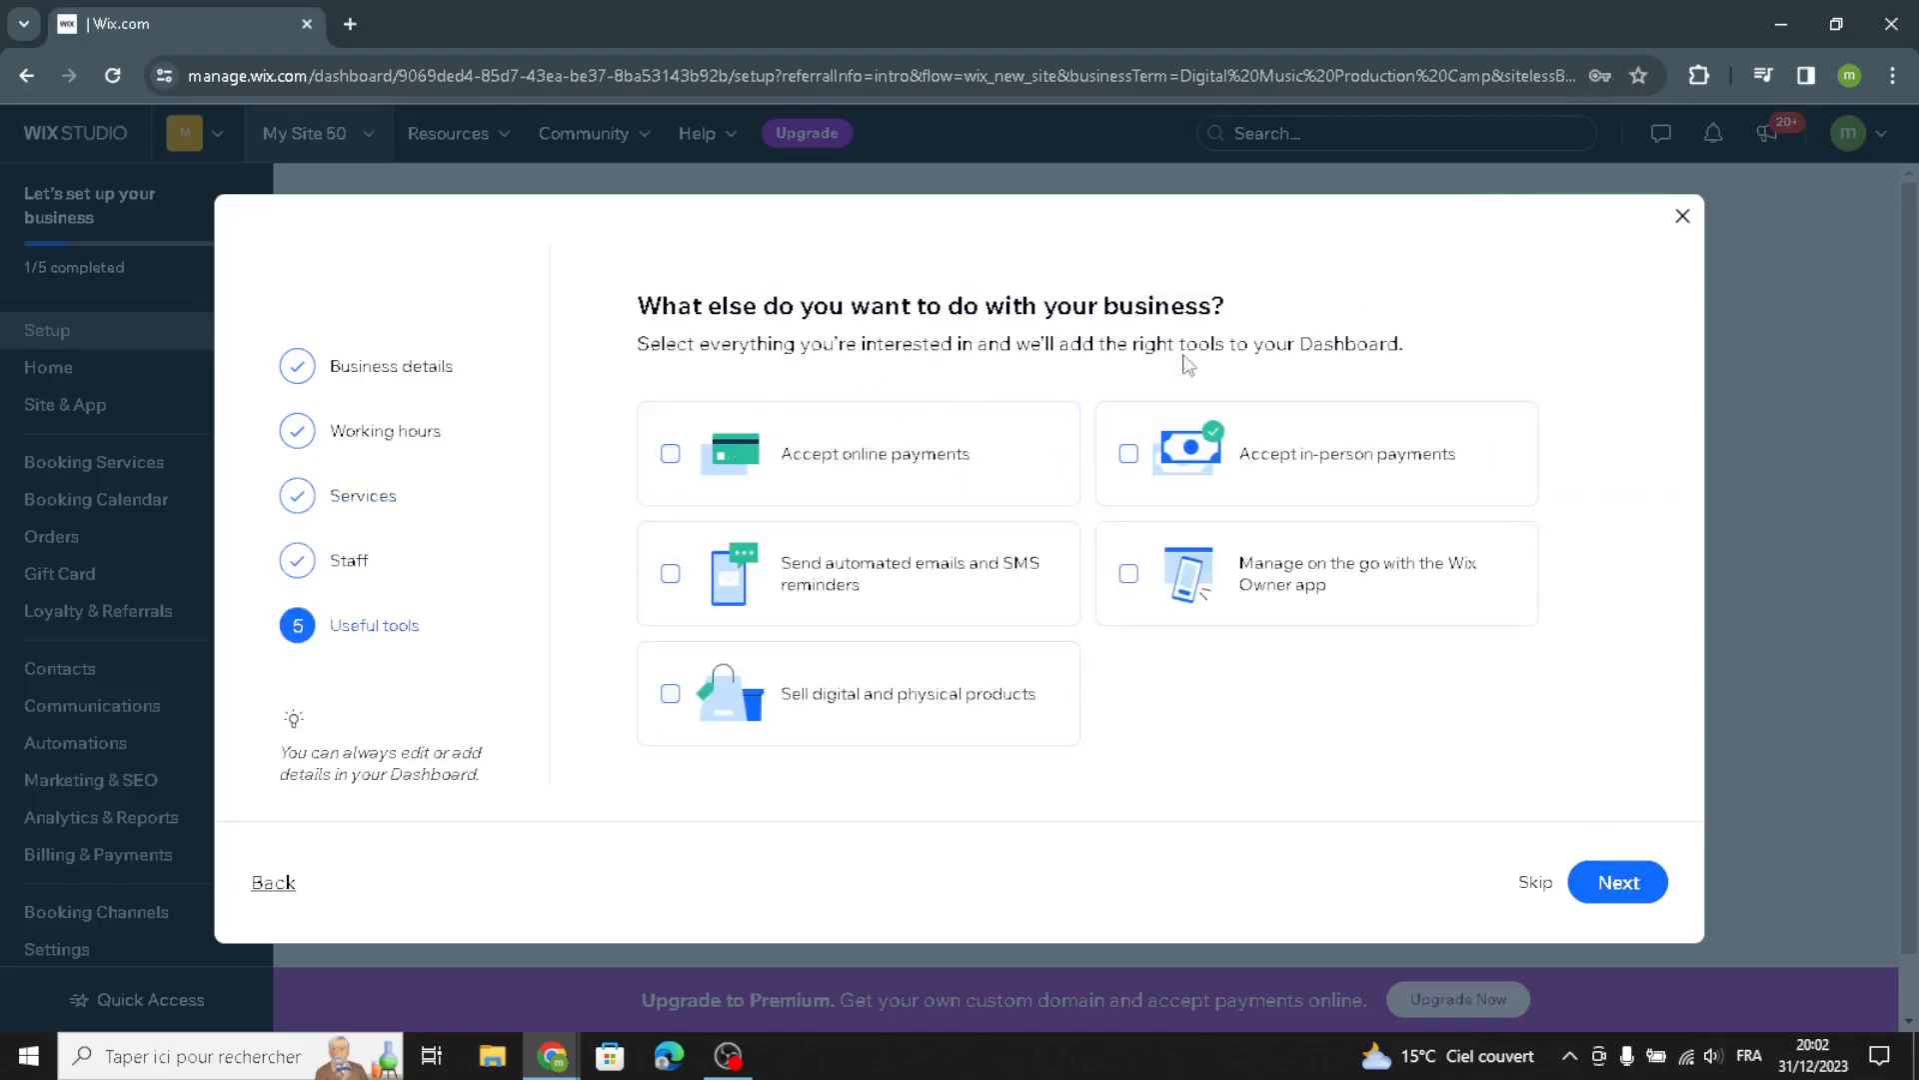
click(851, 472)
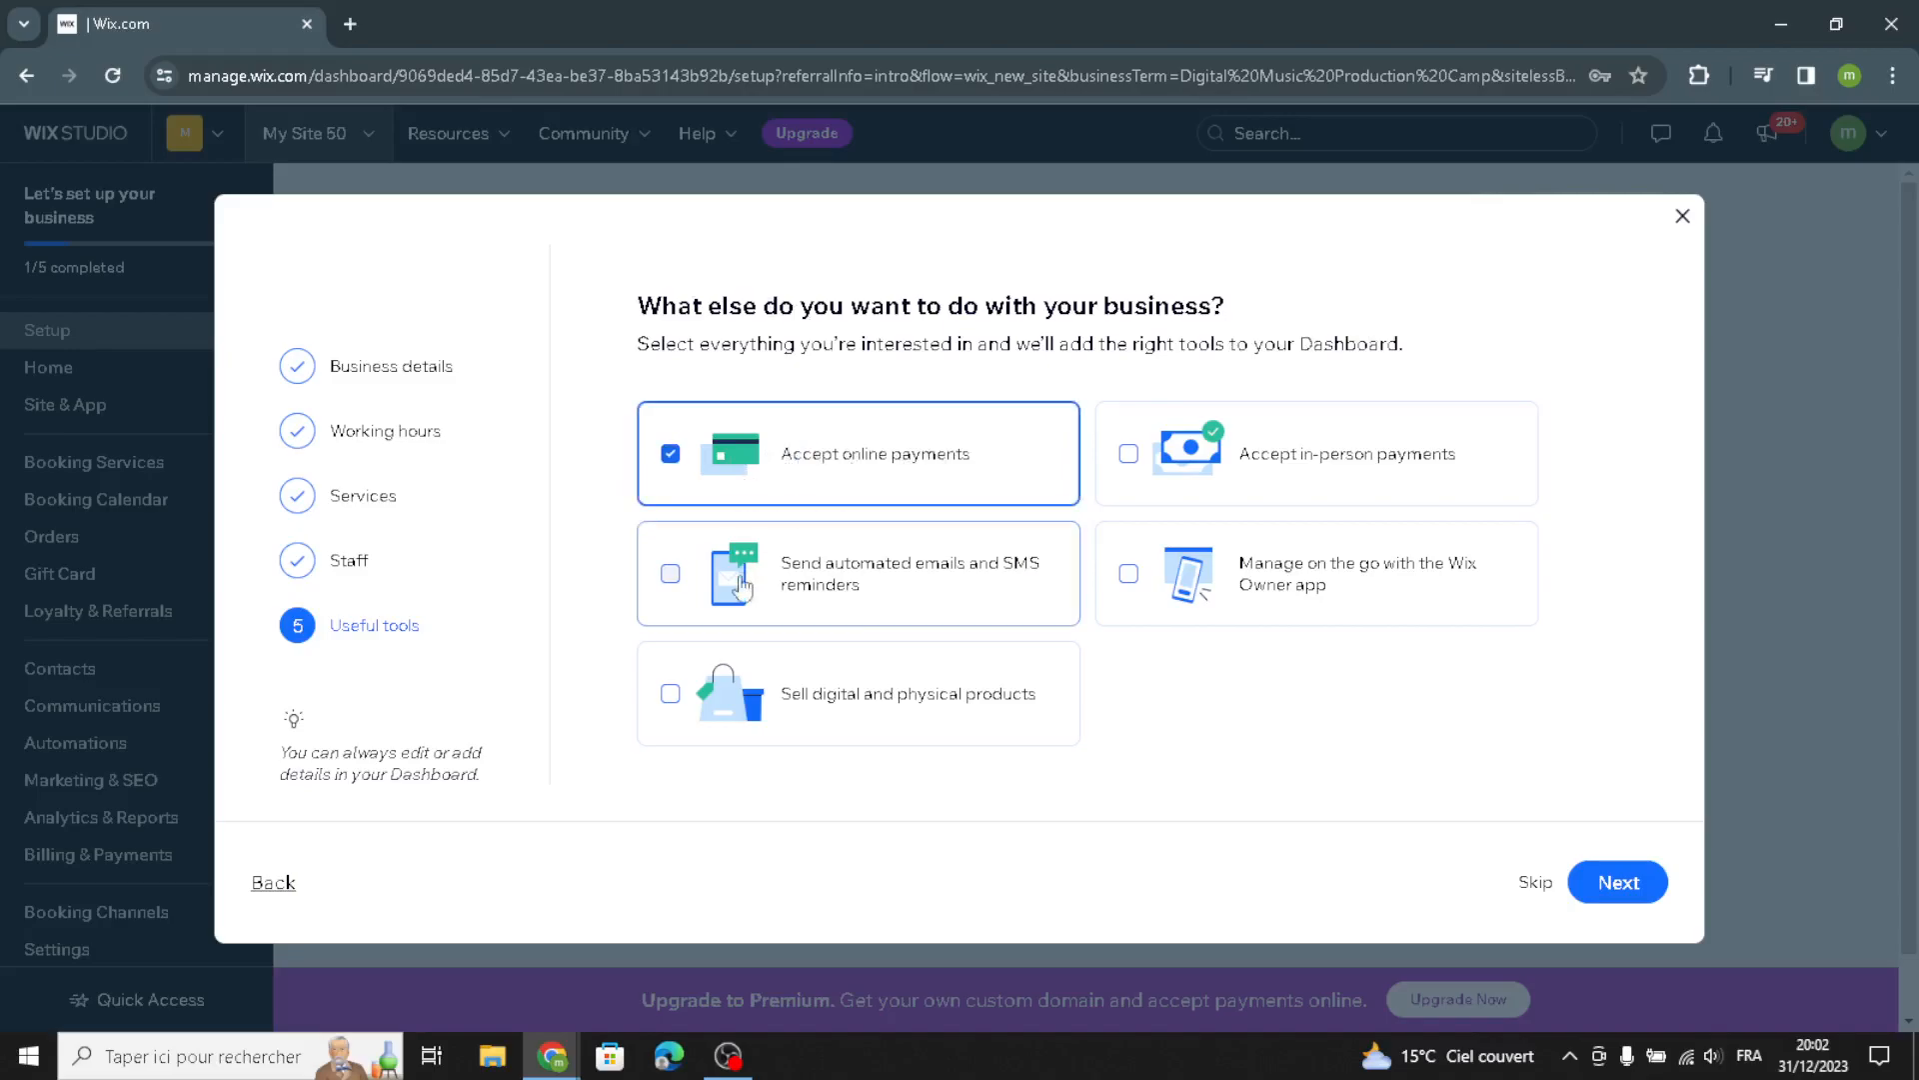
click(940, 590)
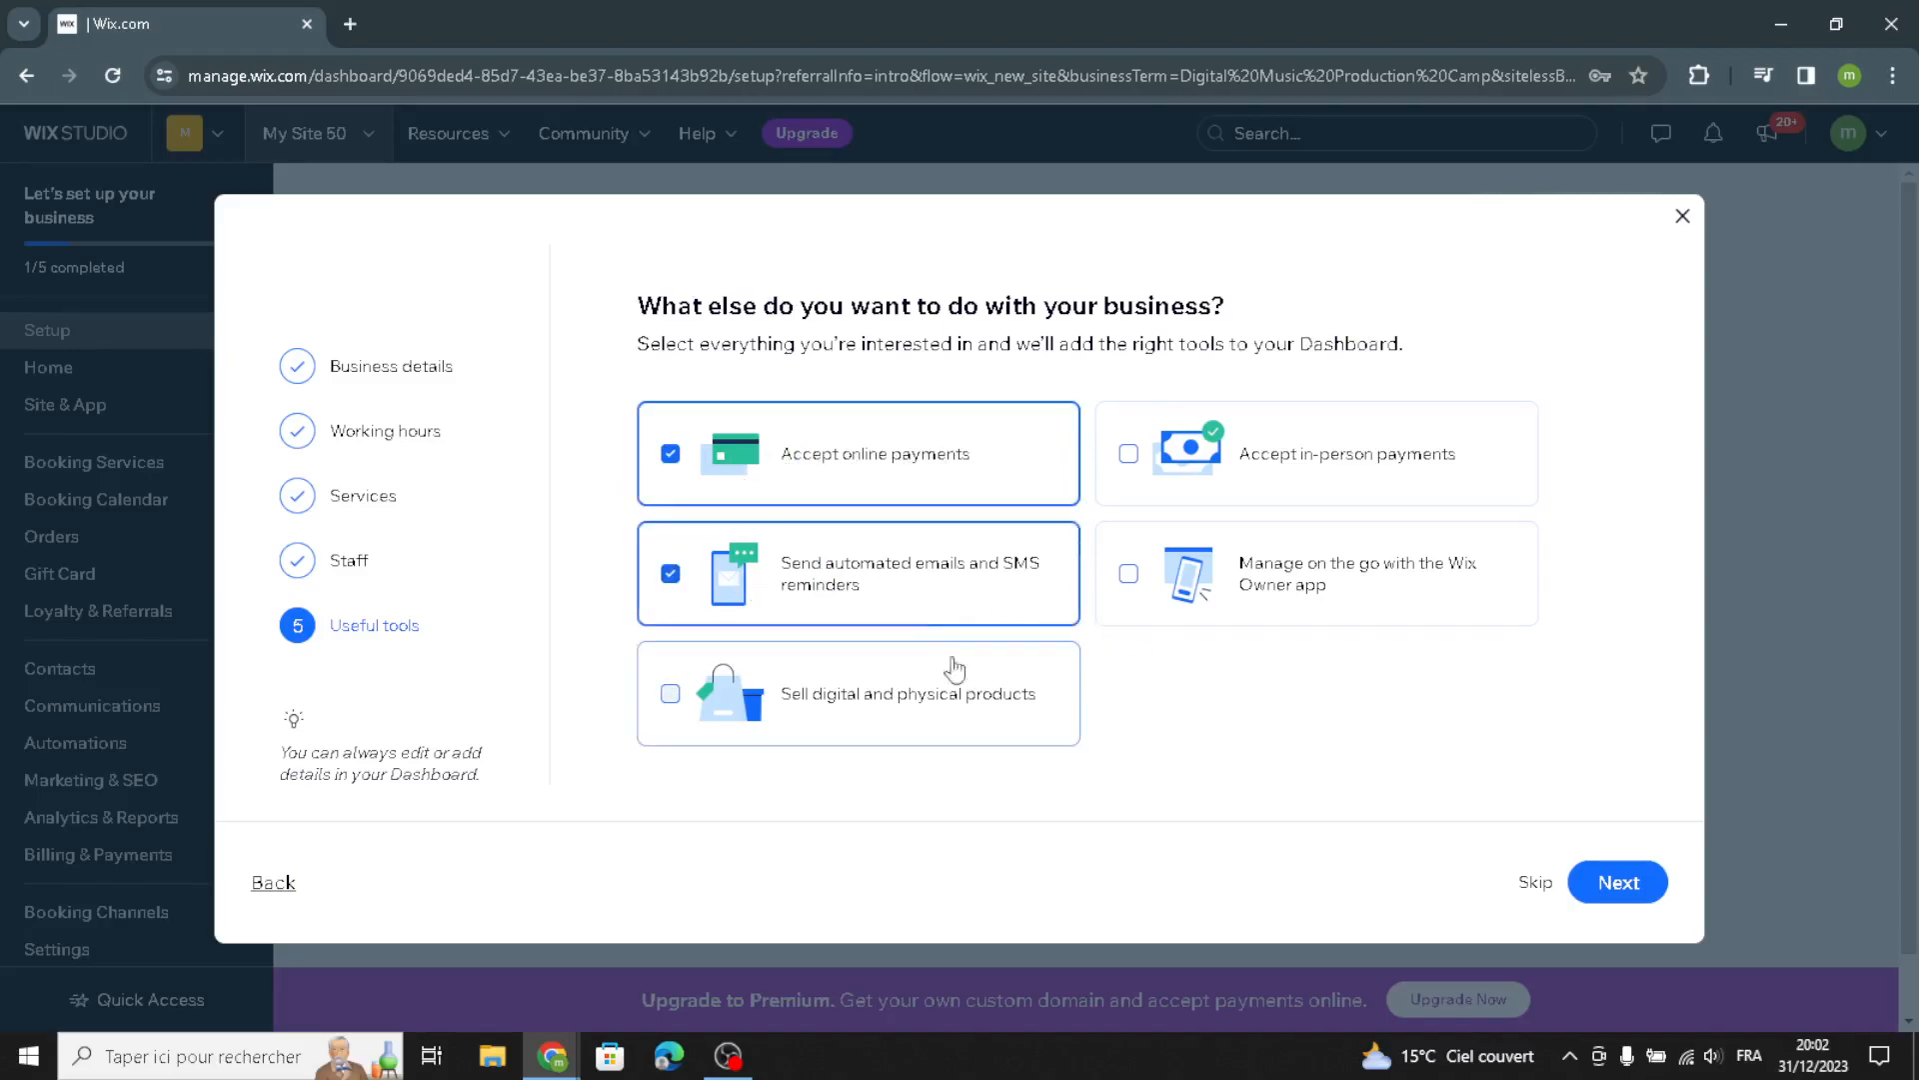
click(924, 738)
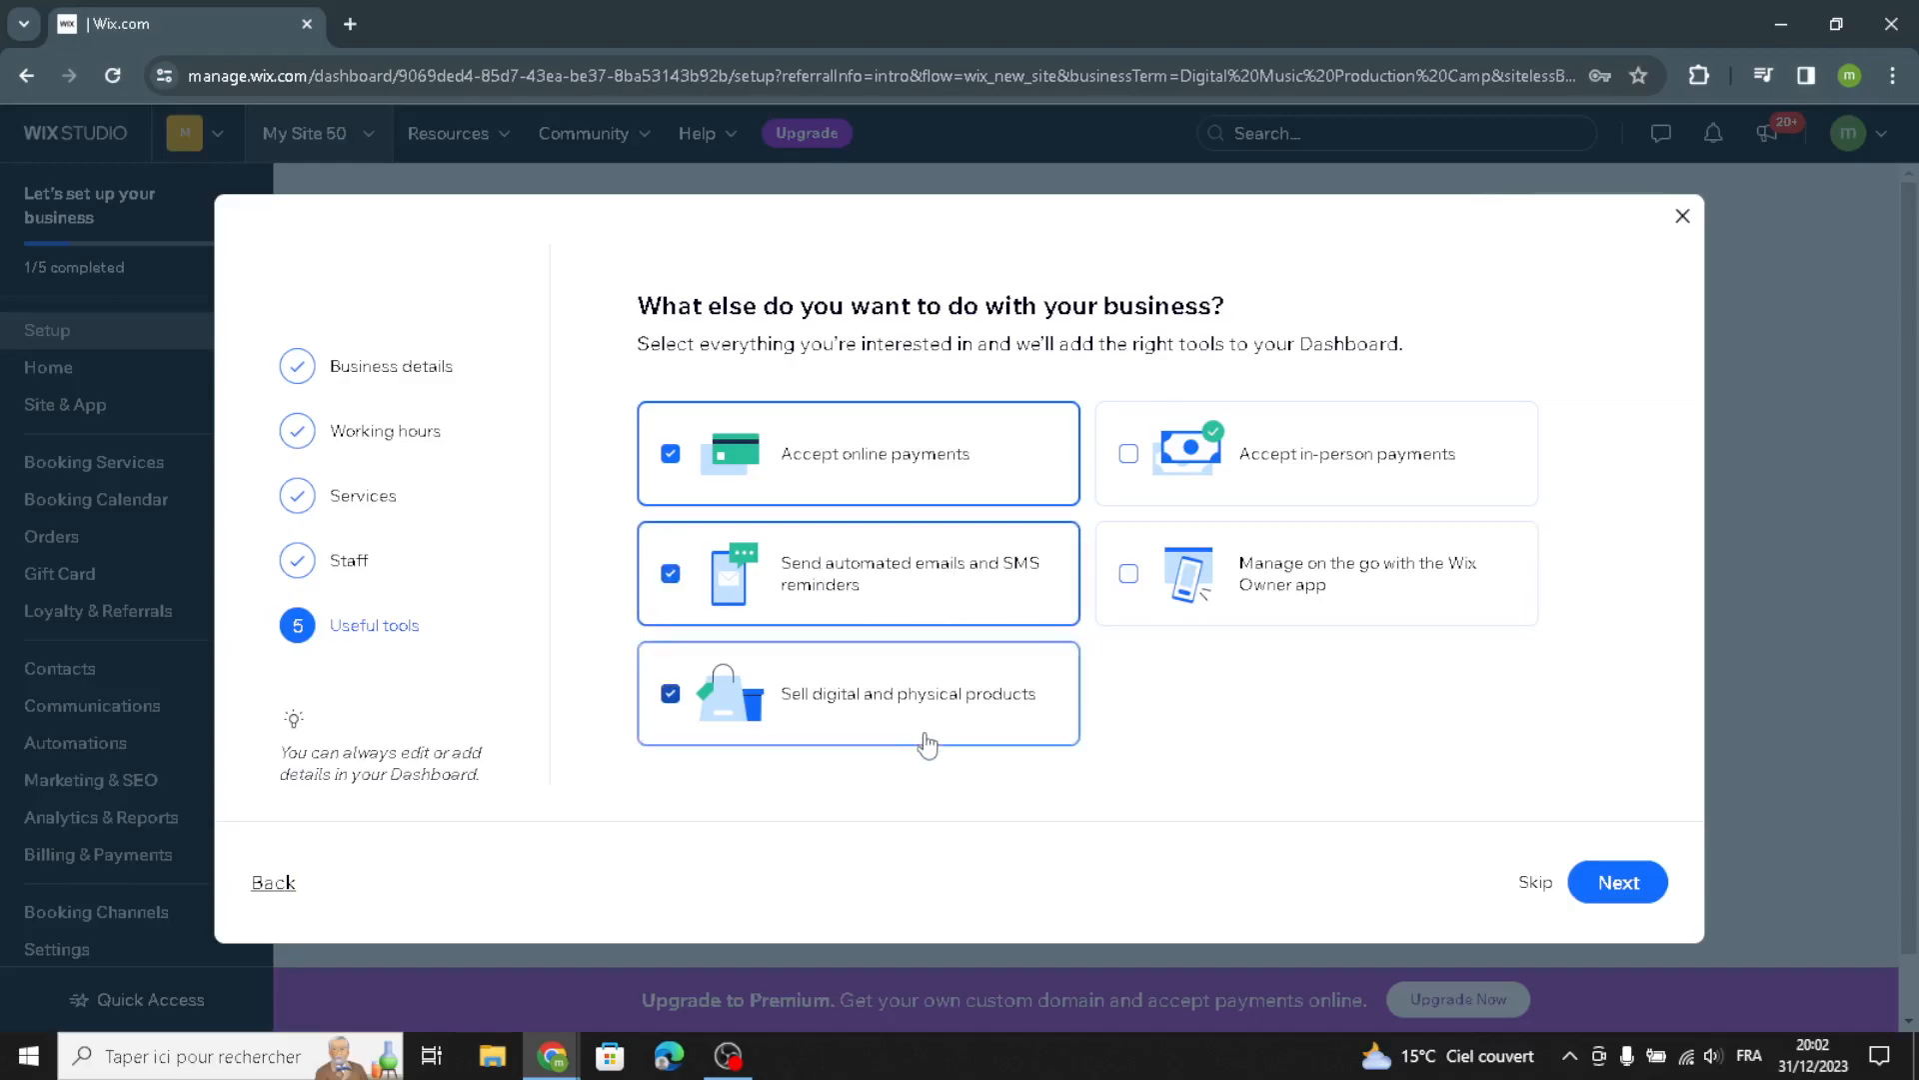
click(1614, 884)
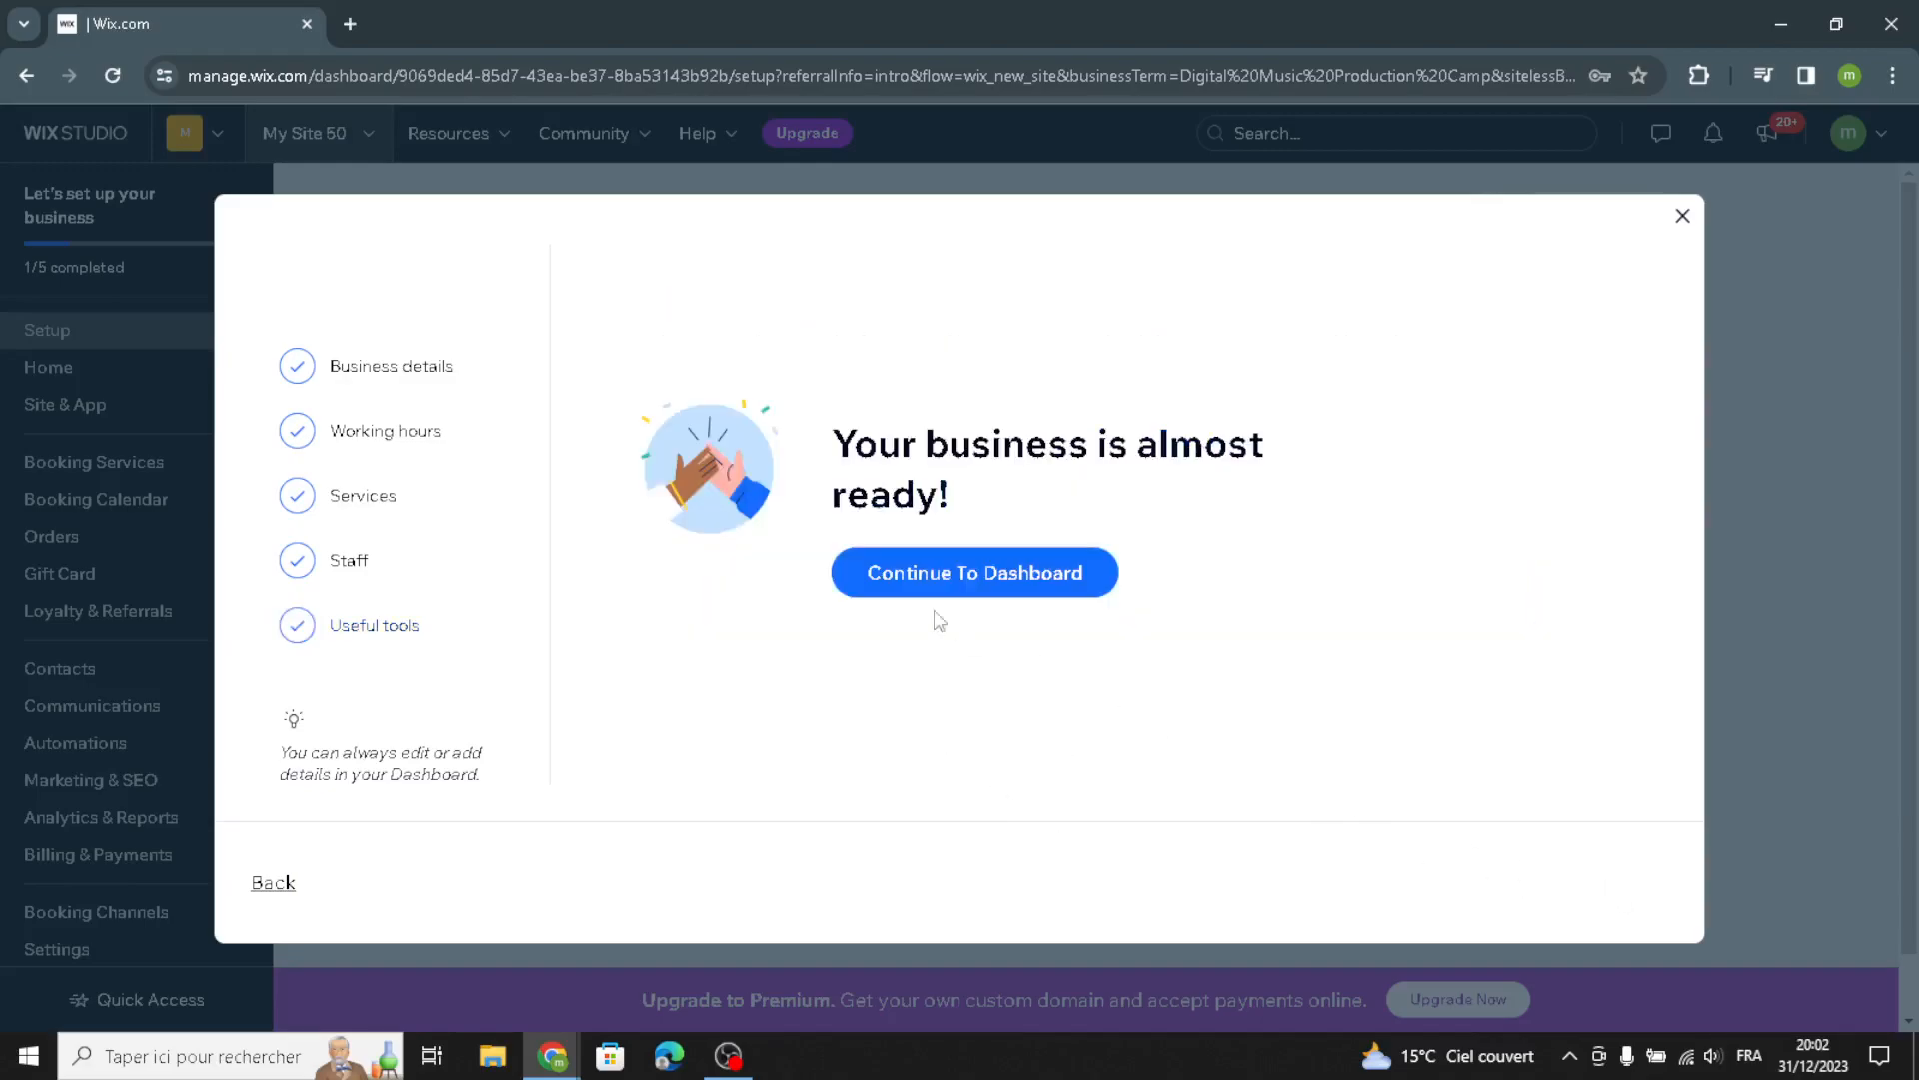
Continue to the dashboard and start designing the site with the Let Wix create a site for you option
click(880, 572)
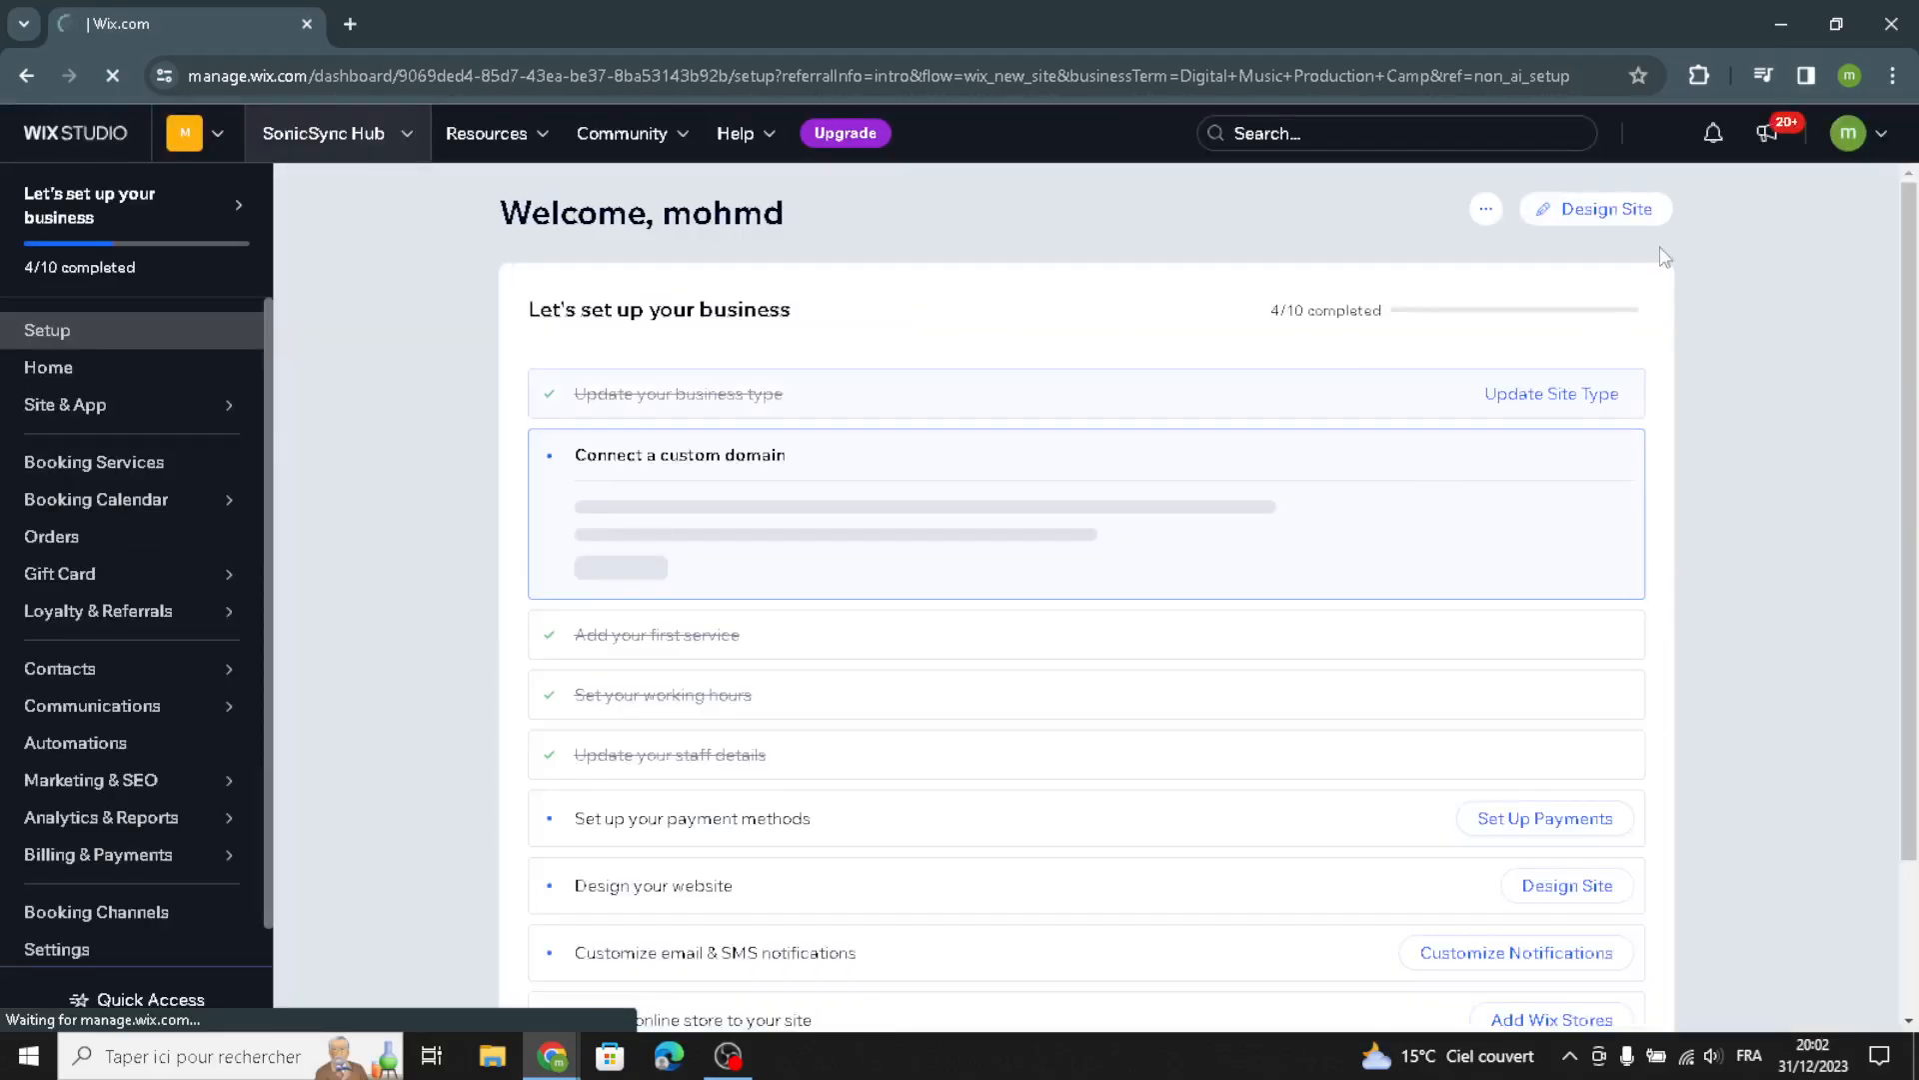
click(1602, 219)
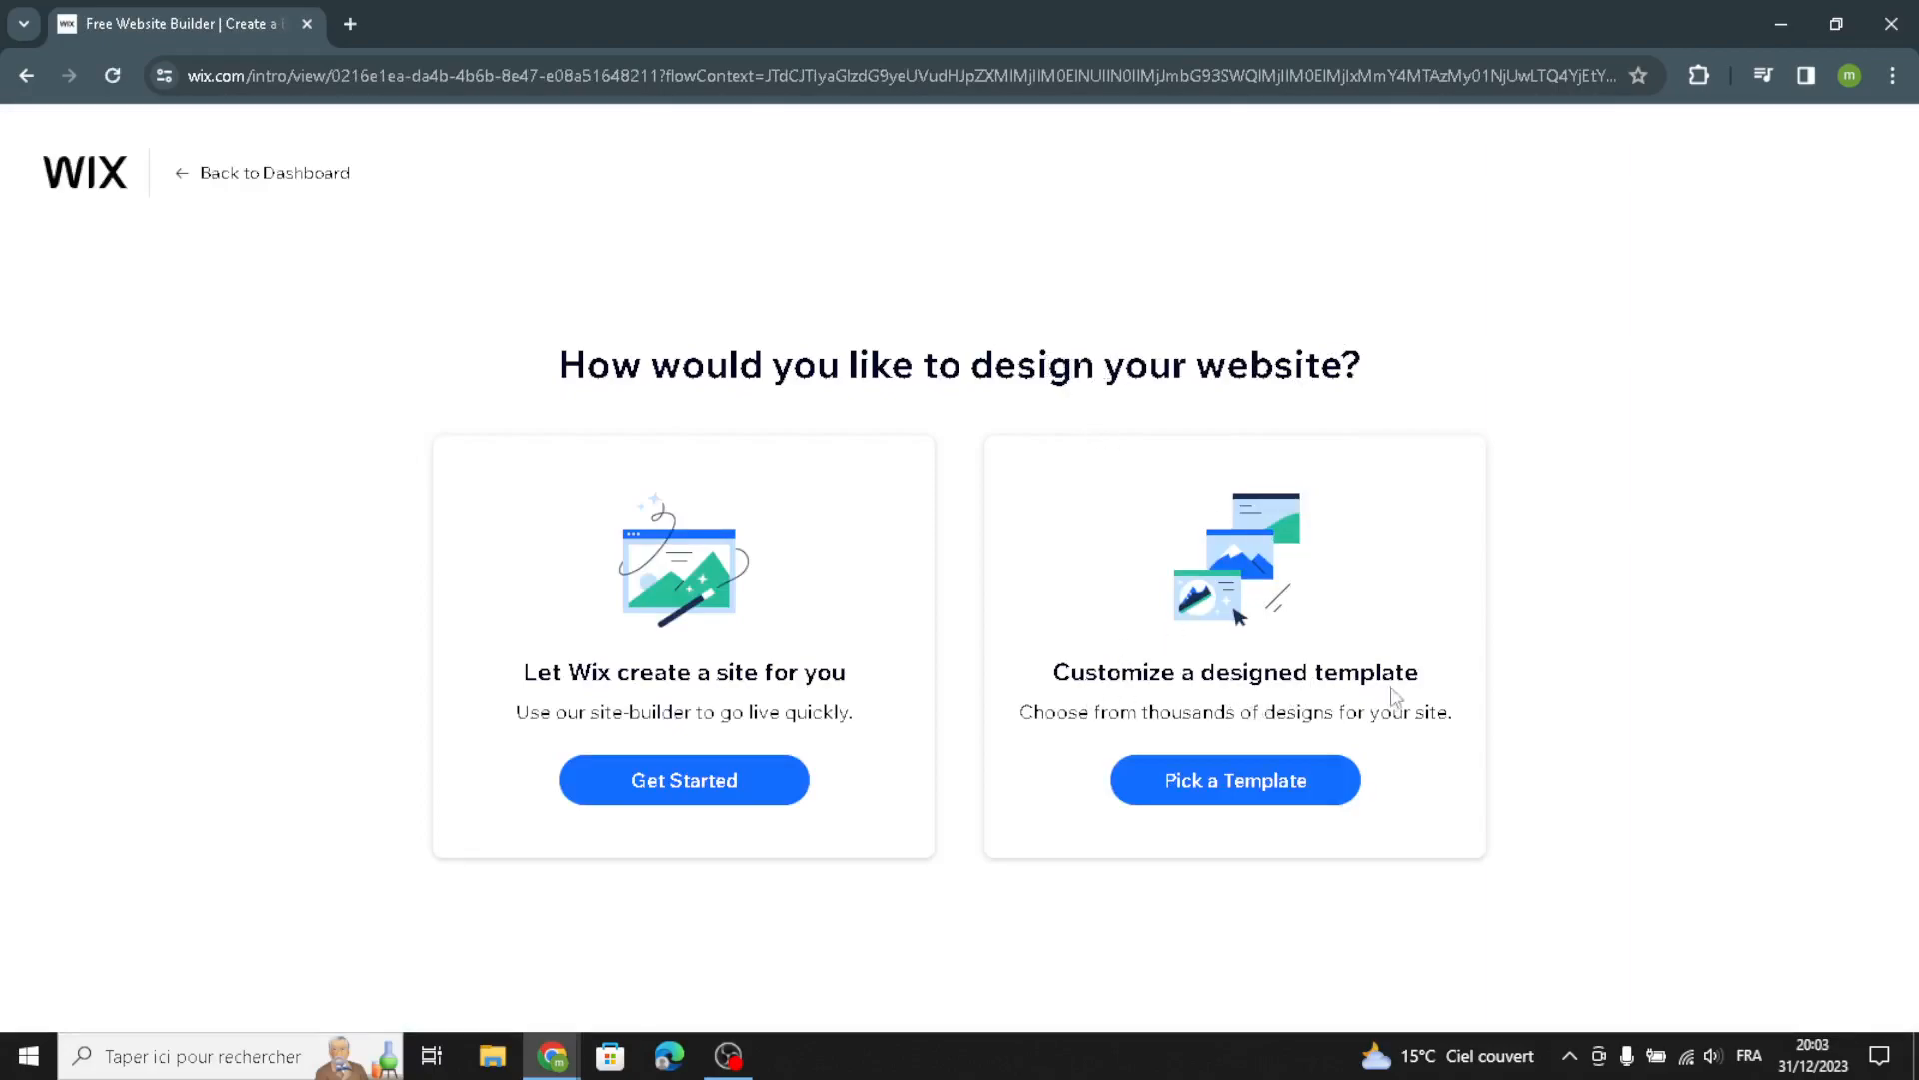
click(703, 786)
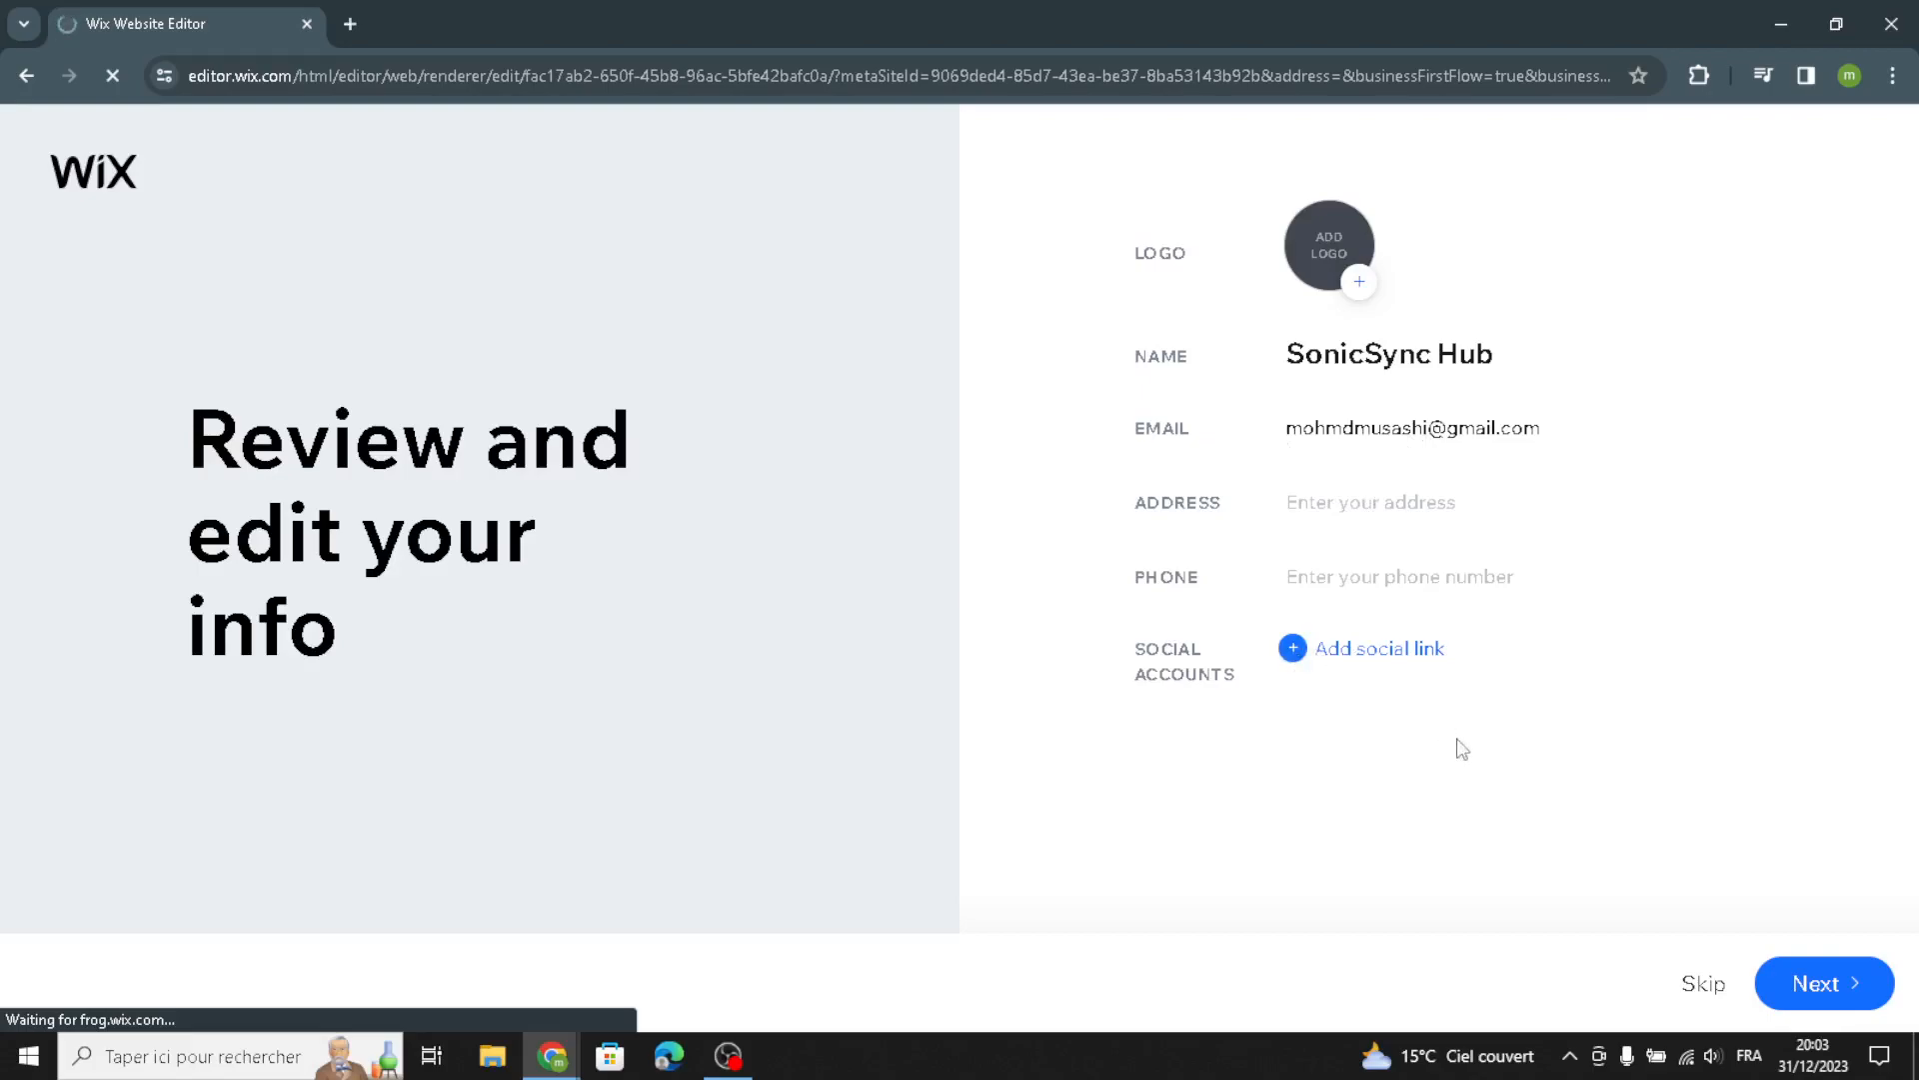
Accept the reviewed business info and pick the Midnight theme
click(1869, 984)
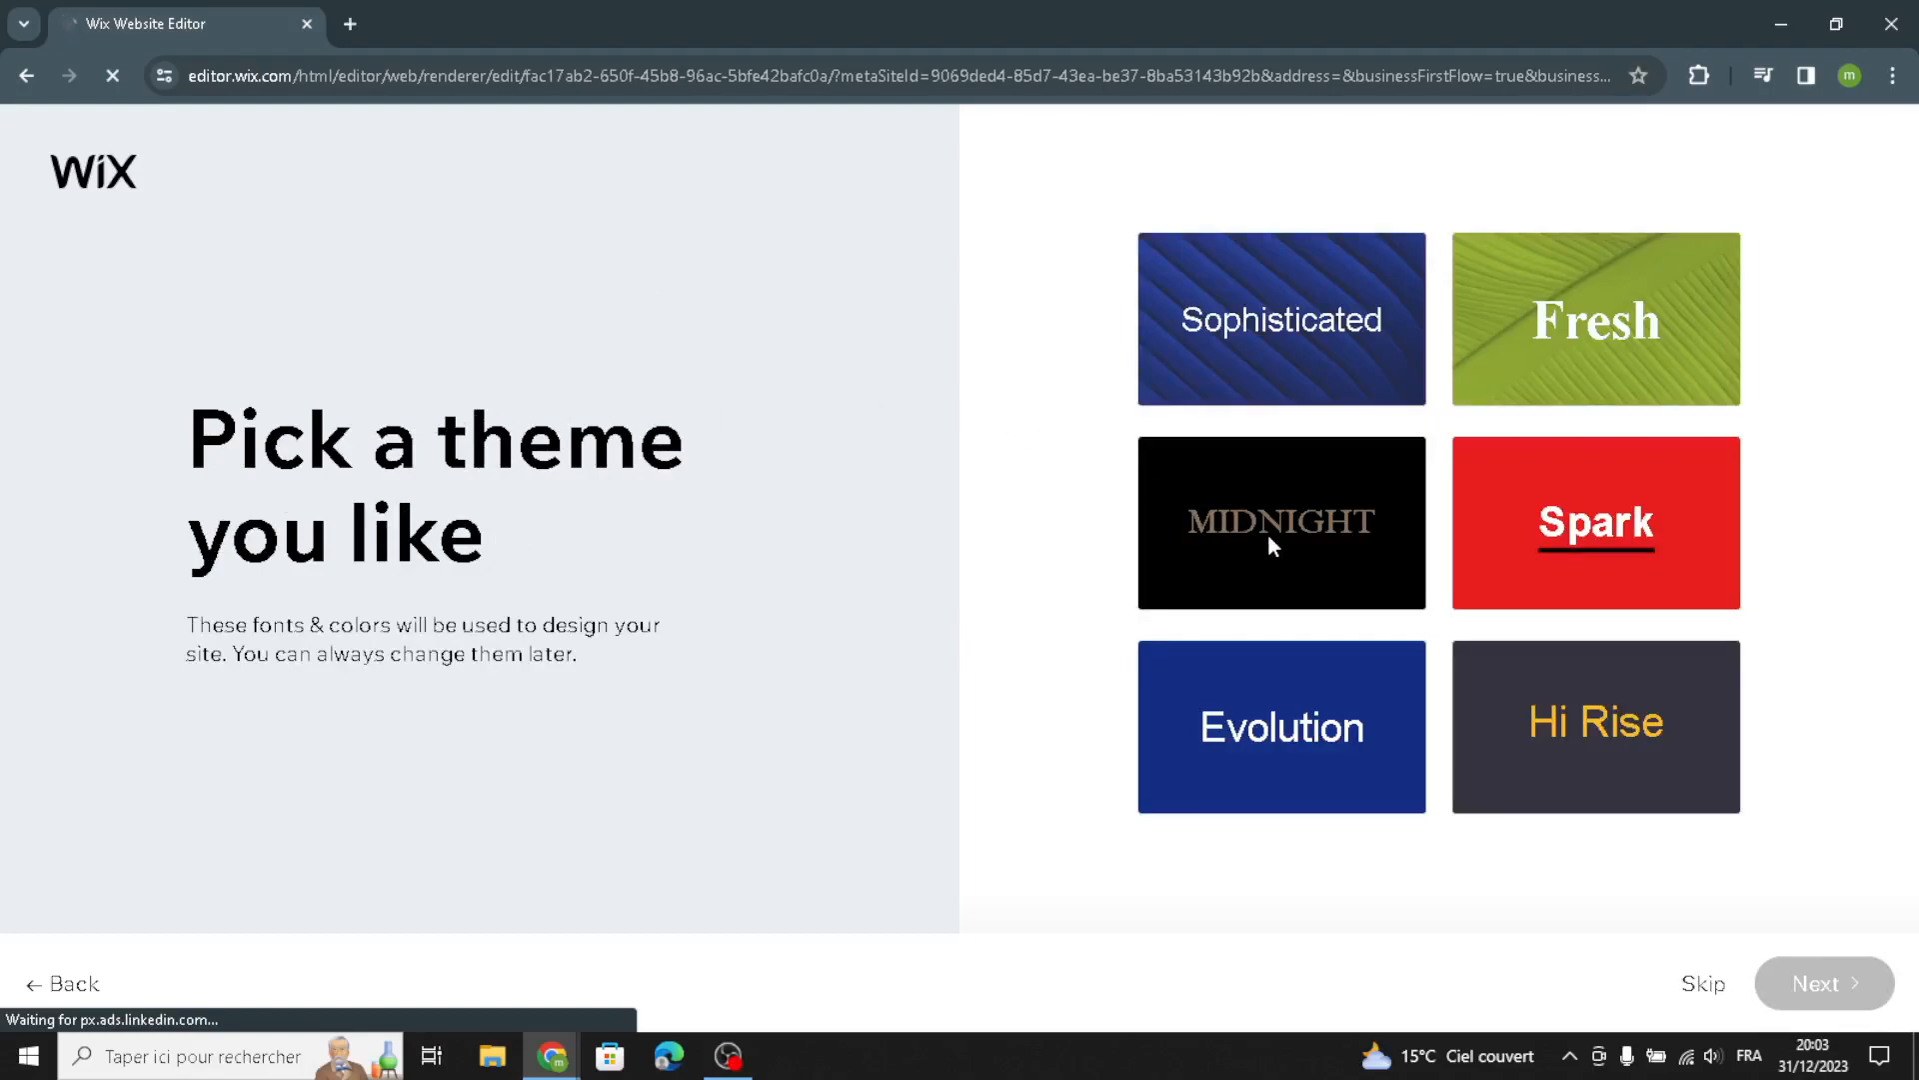
mouse_move(1268, 532)
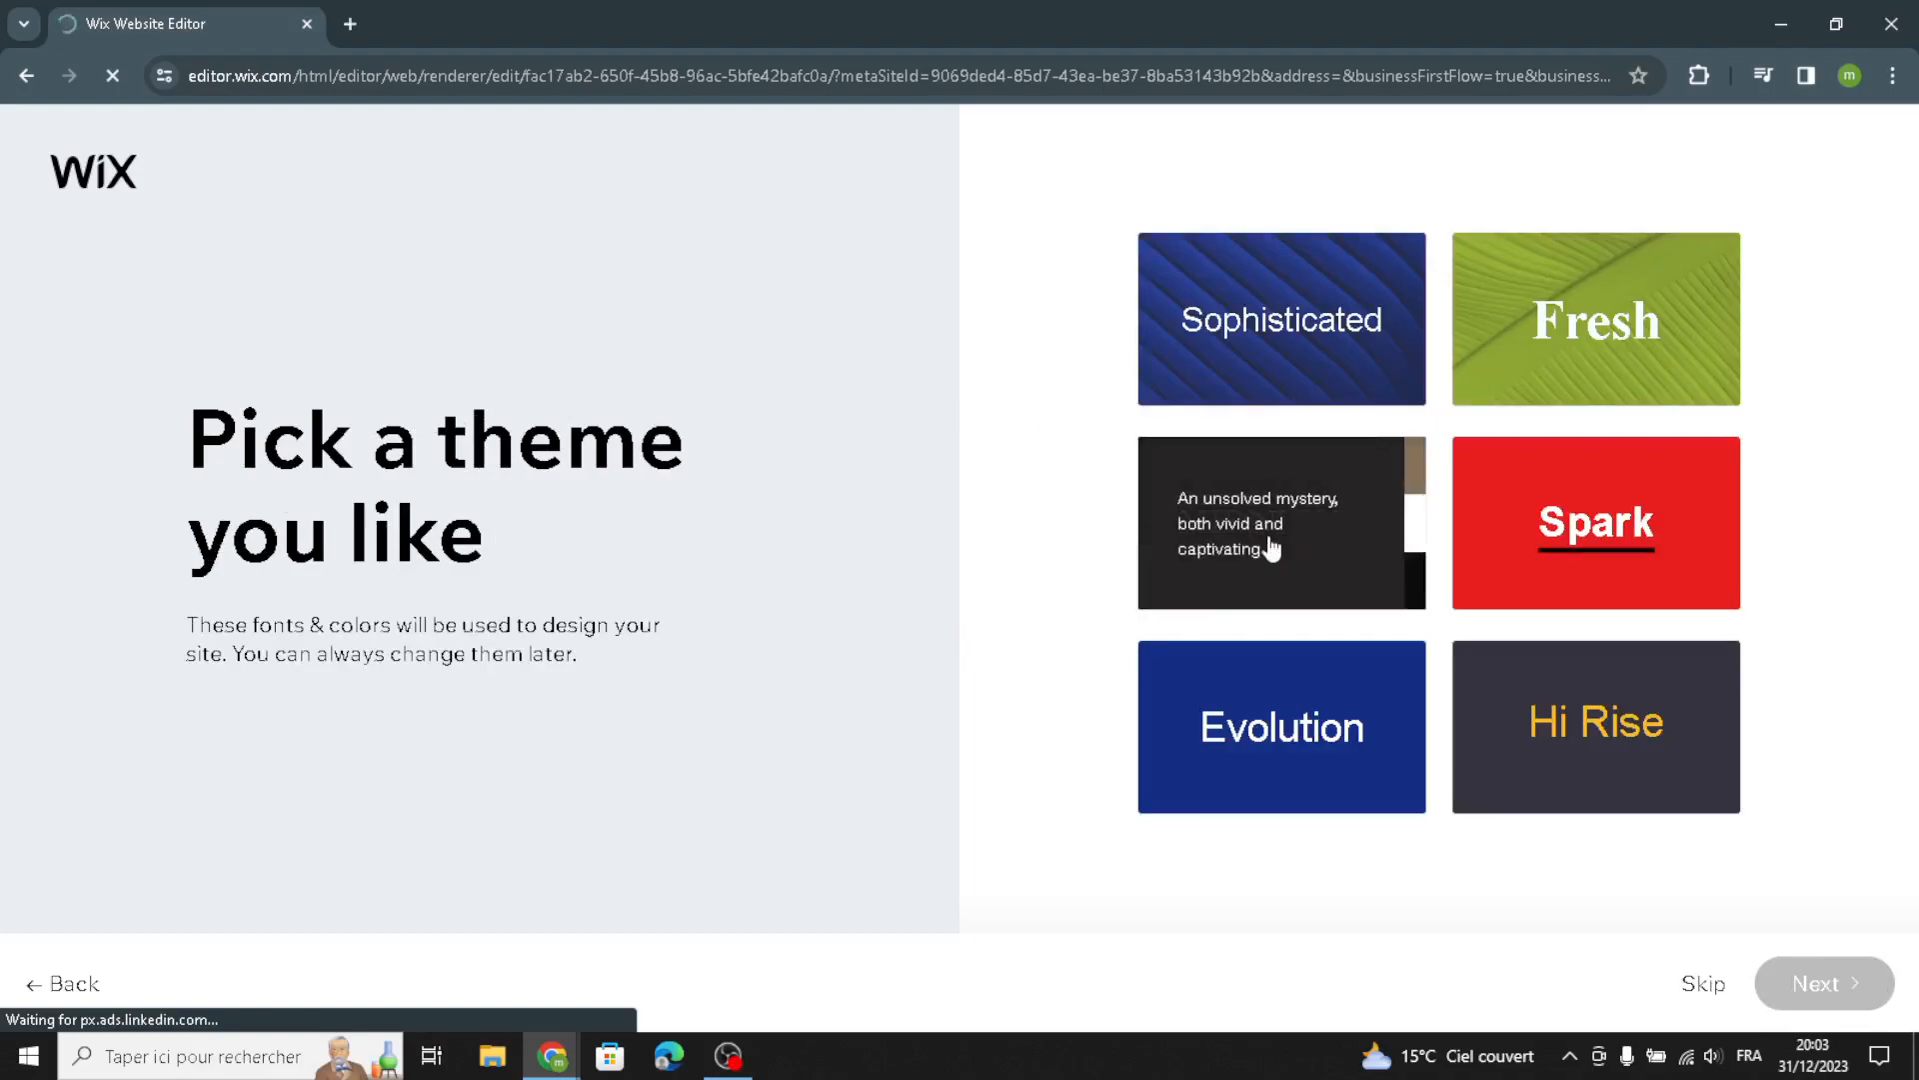
click(1411, 600)
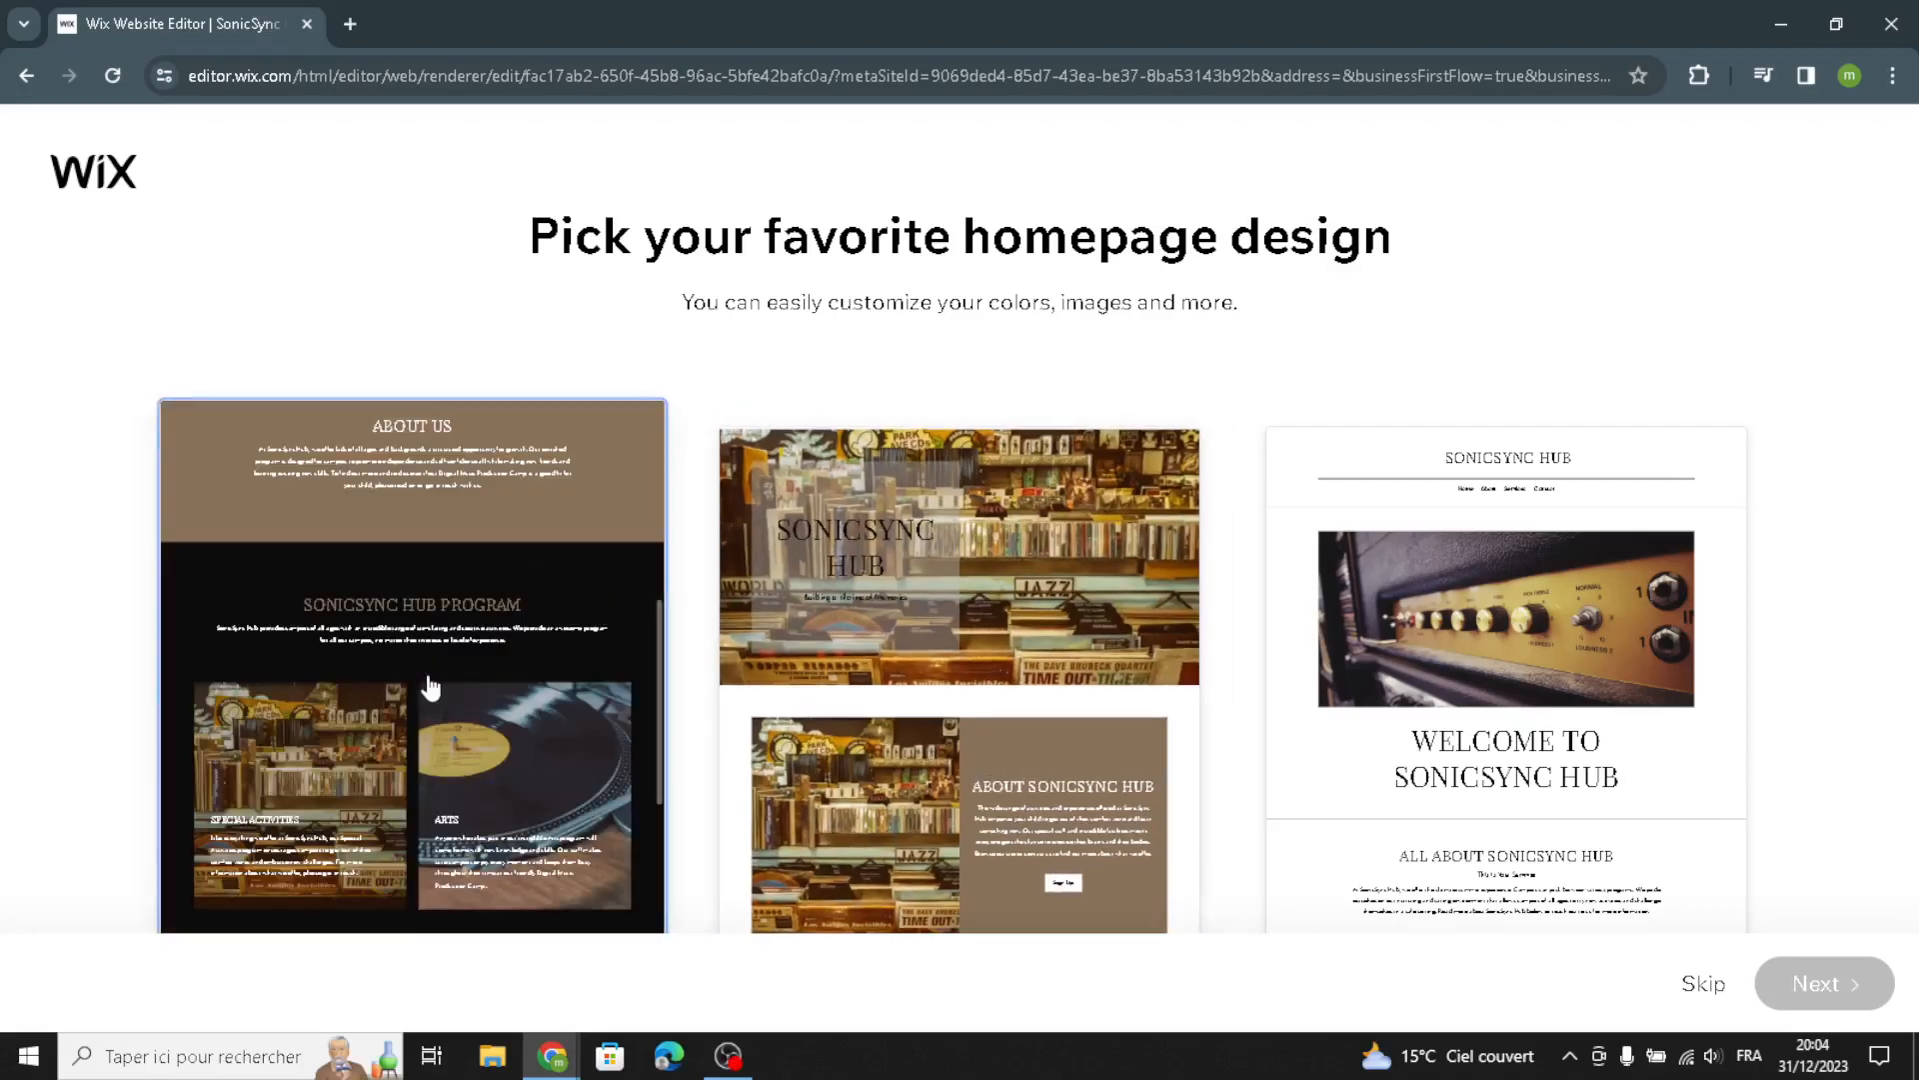
Choose the first homepage design and continue
click(418, 733)
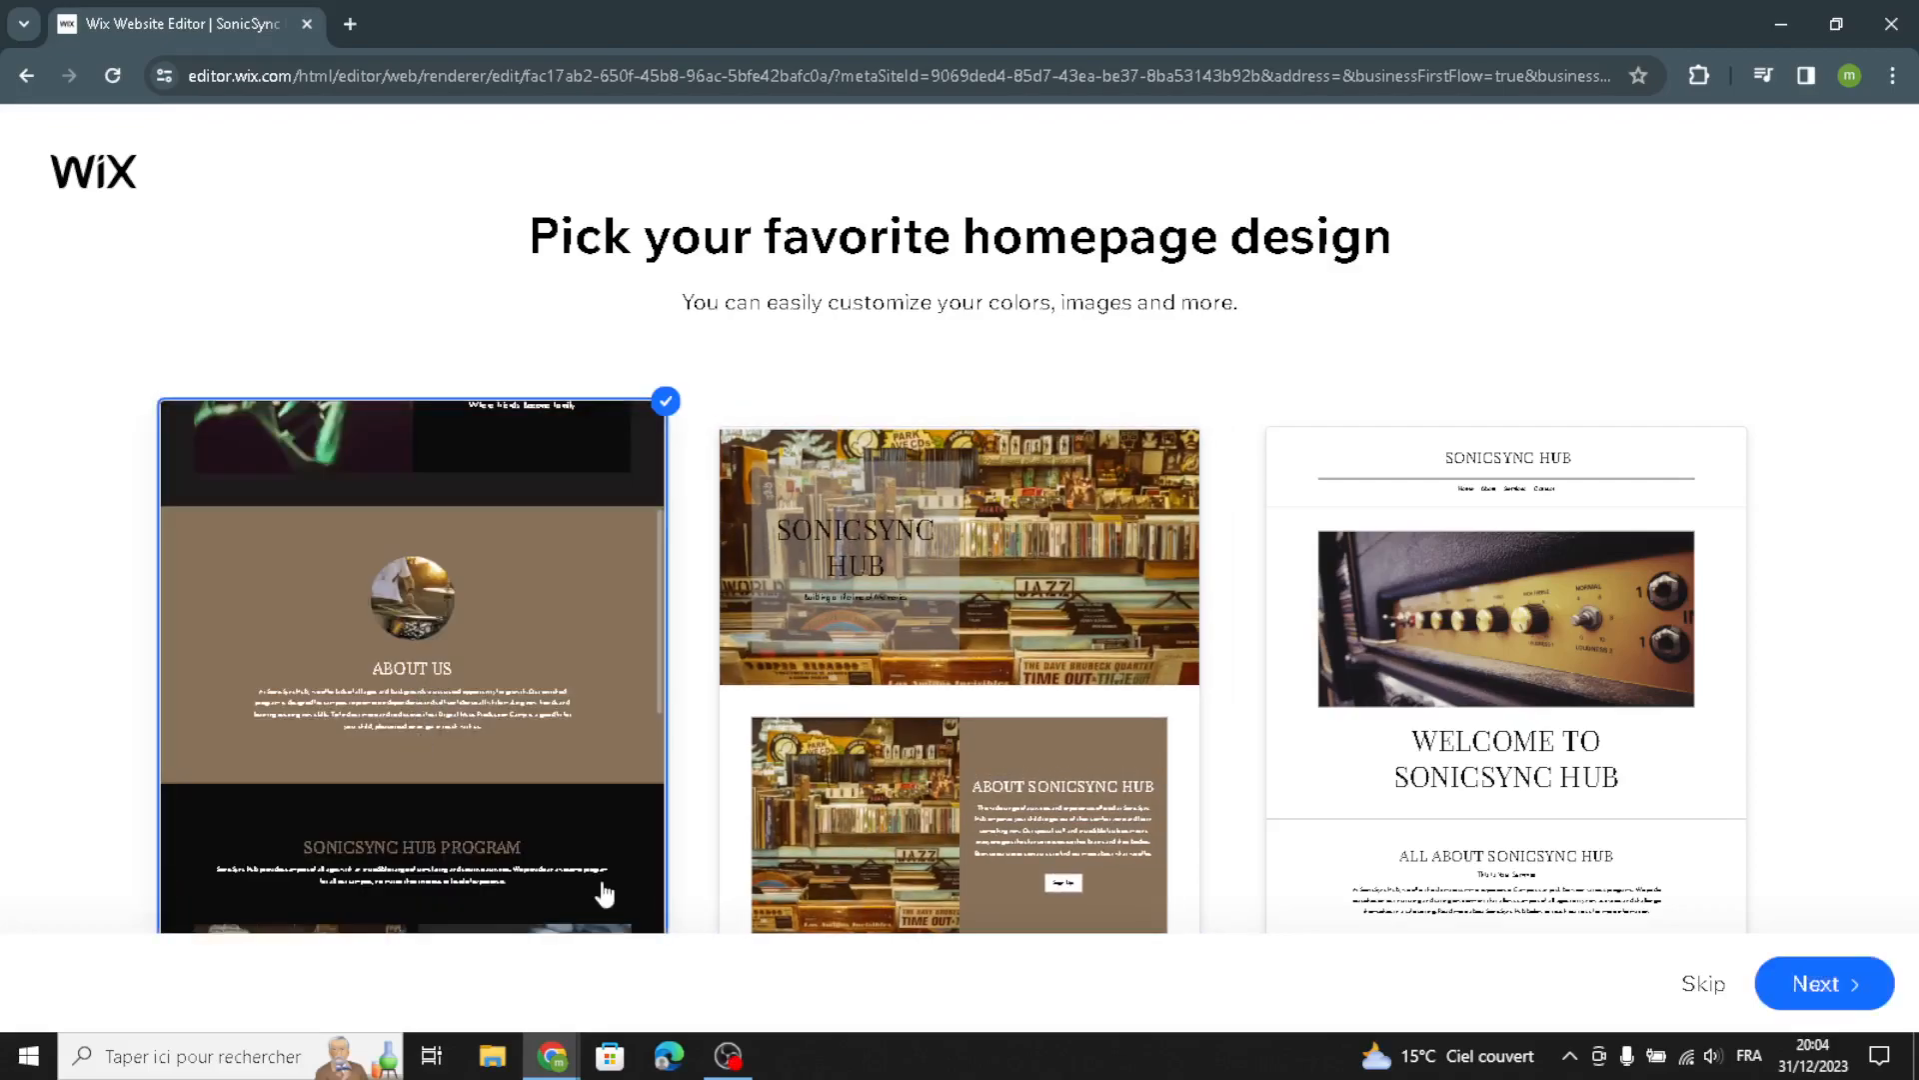
click(1785, 982)
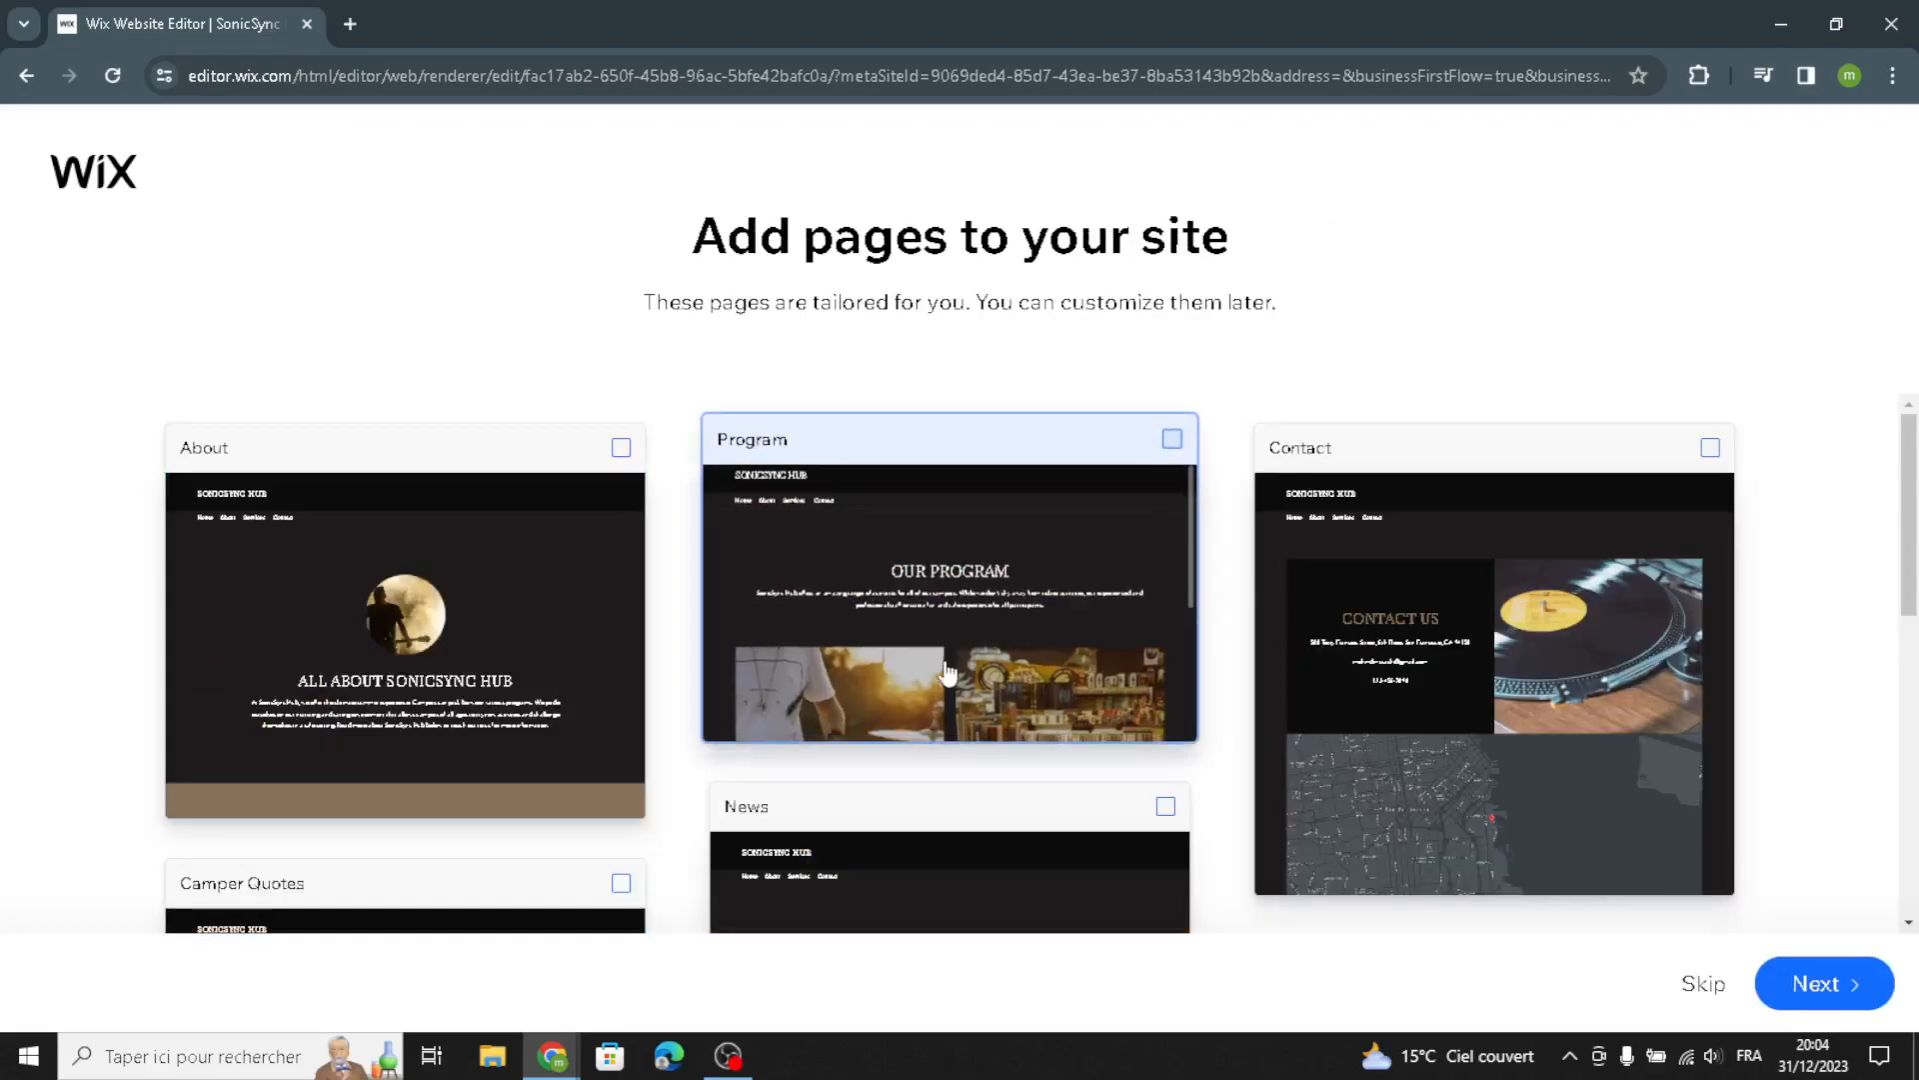
Continue past the page suggestions without adding pages and open the site in the editor
scroll(1116, 872, down, 3)
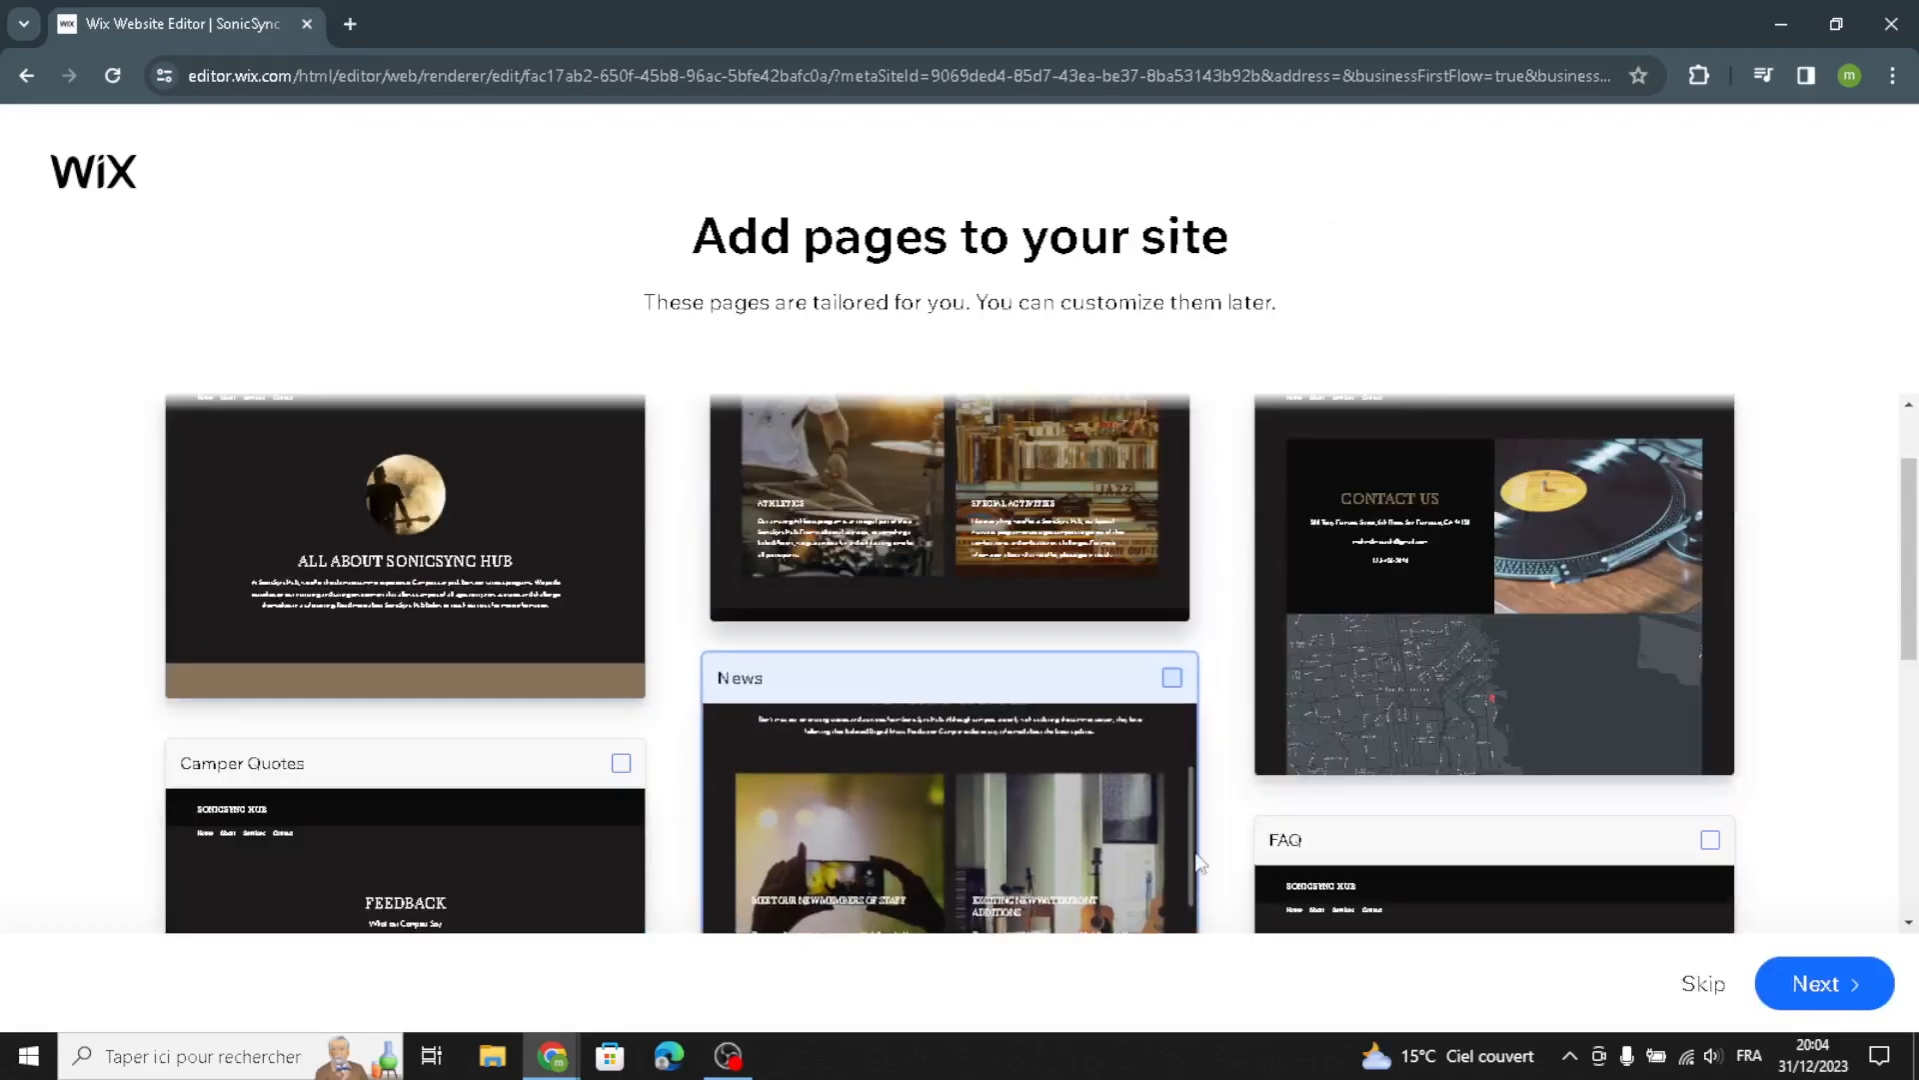
scroll(1809, 755, down, 3)
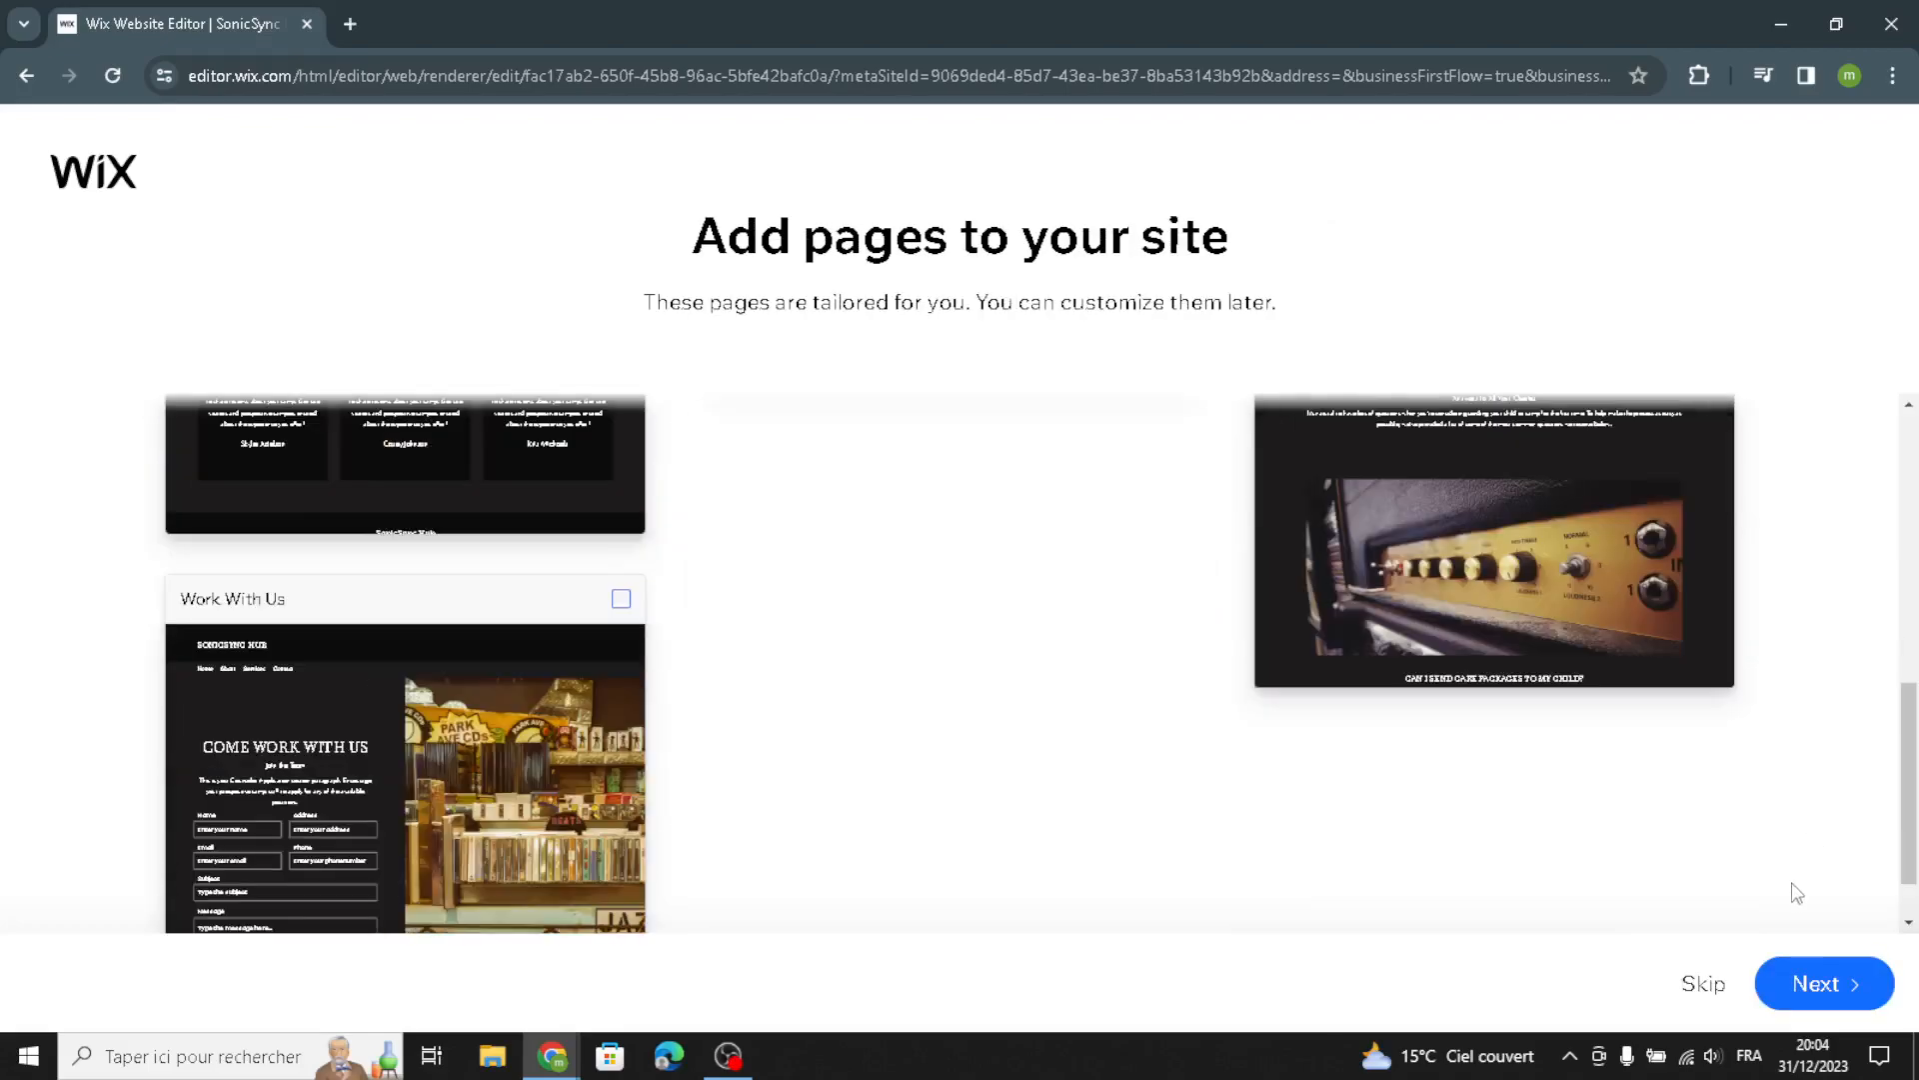
scroll(1640, 945, down, 1)
click(1812, 984)
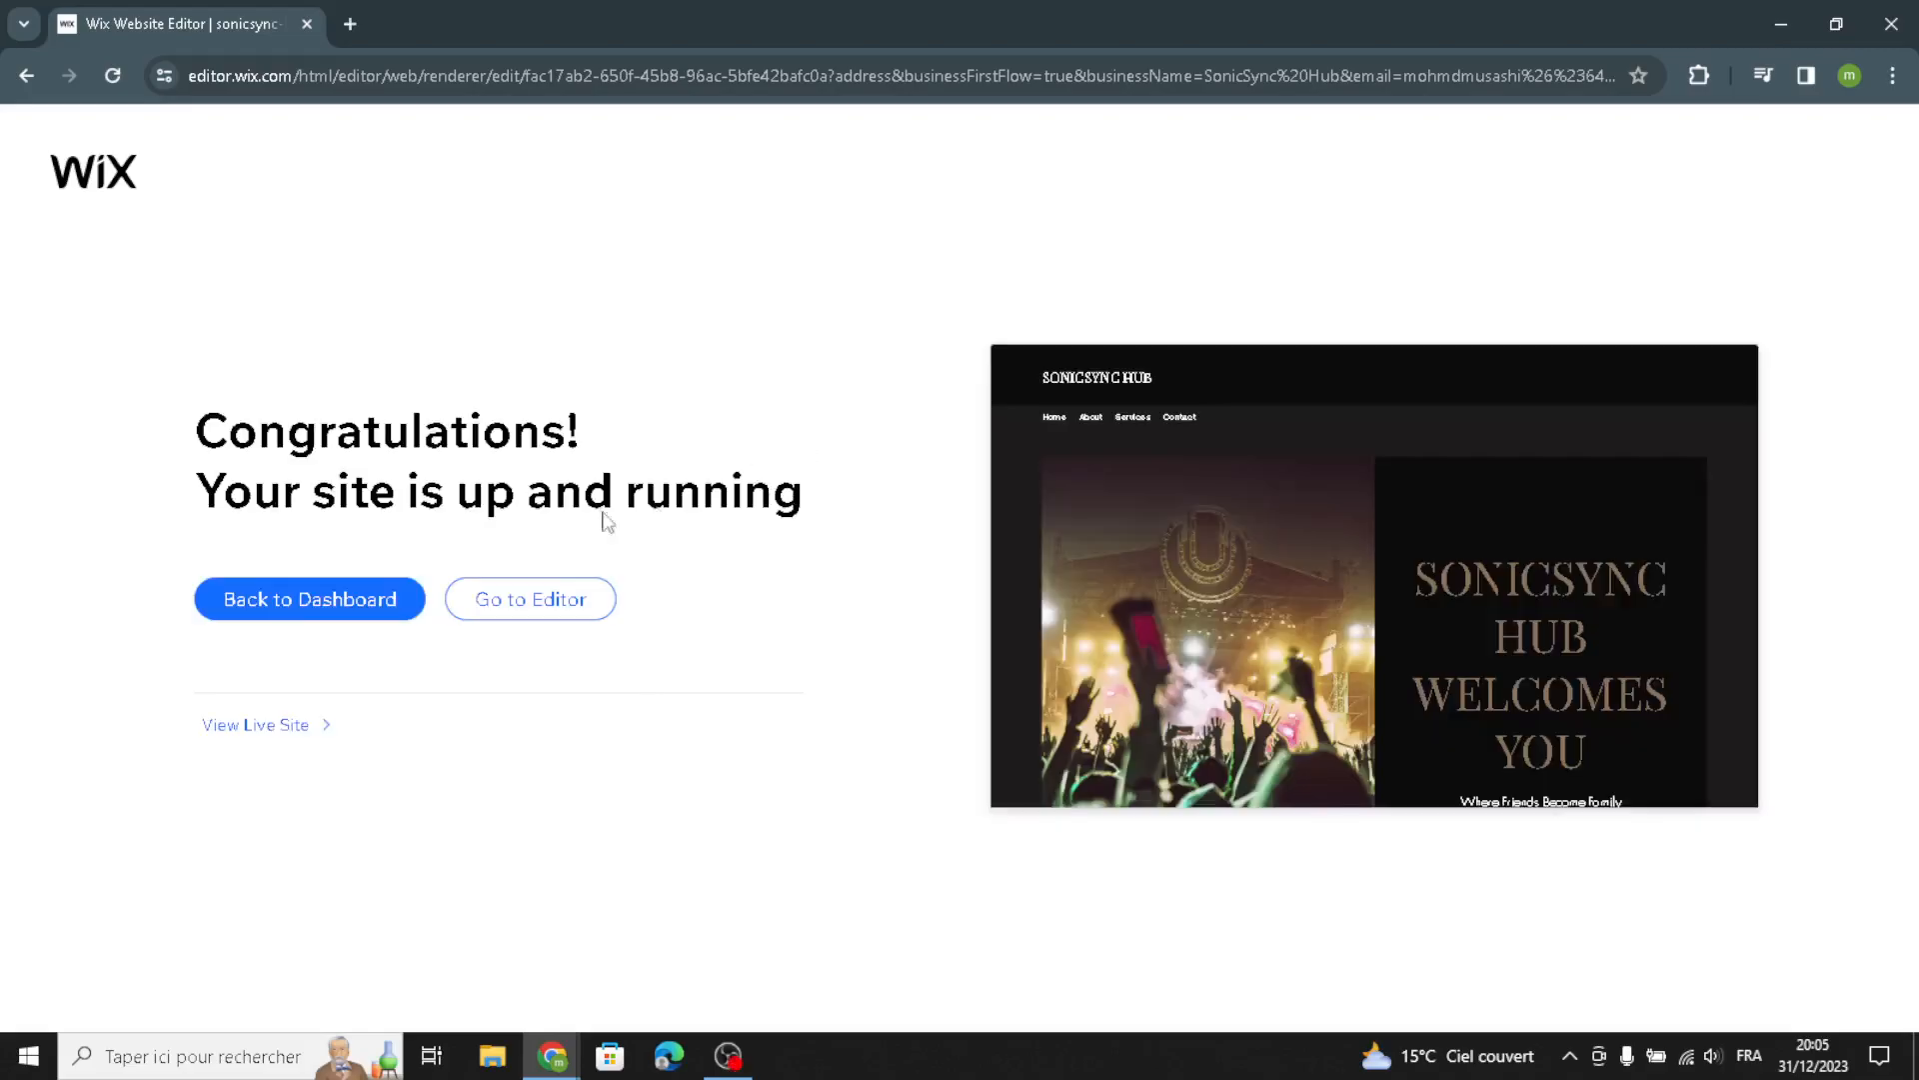
click(535, 608)
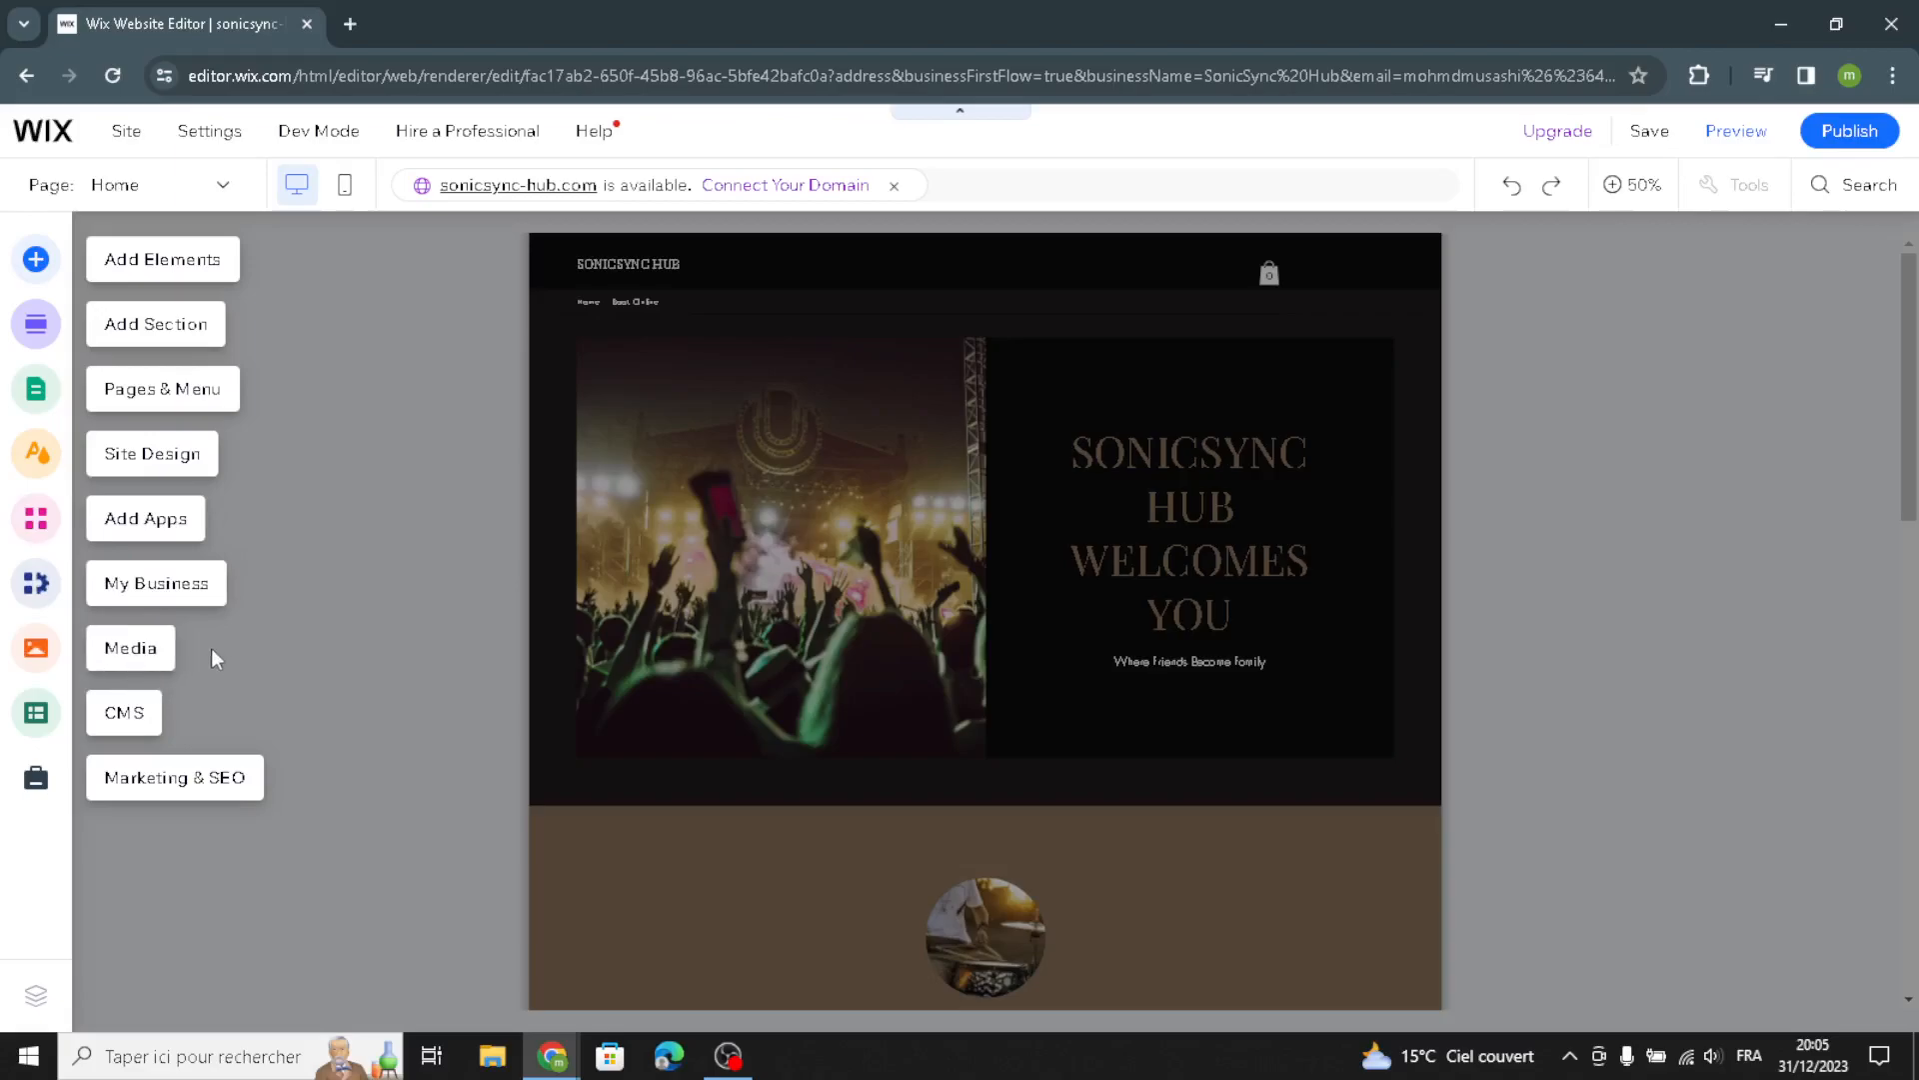
Open the Add Elements panel and browse the text options under Titles, Paragraphs and Text Mask
click(163, 257)
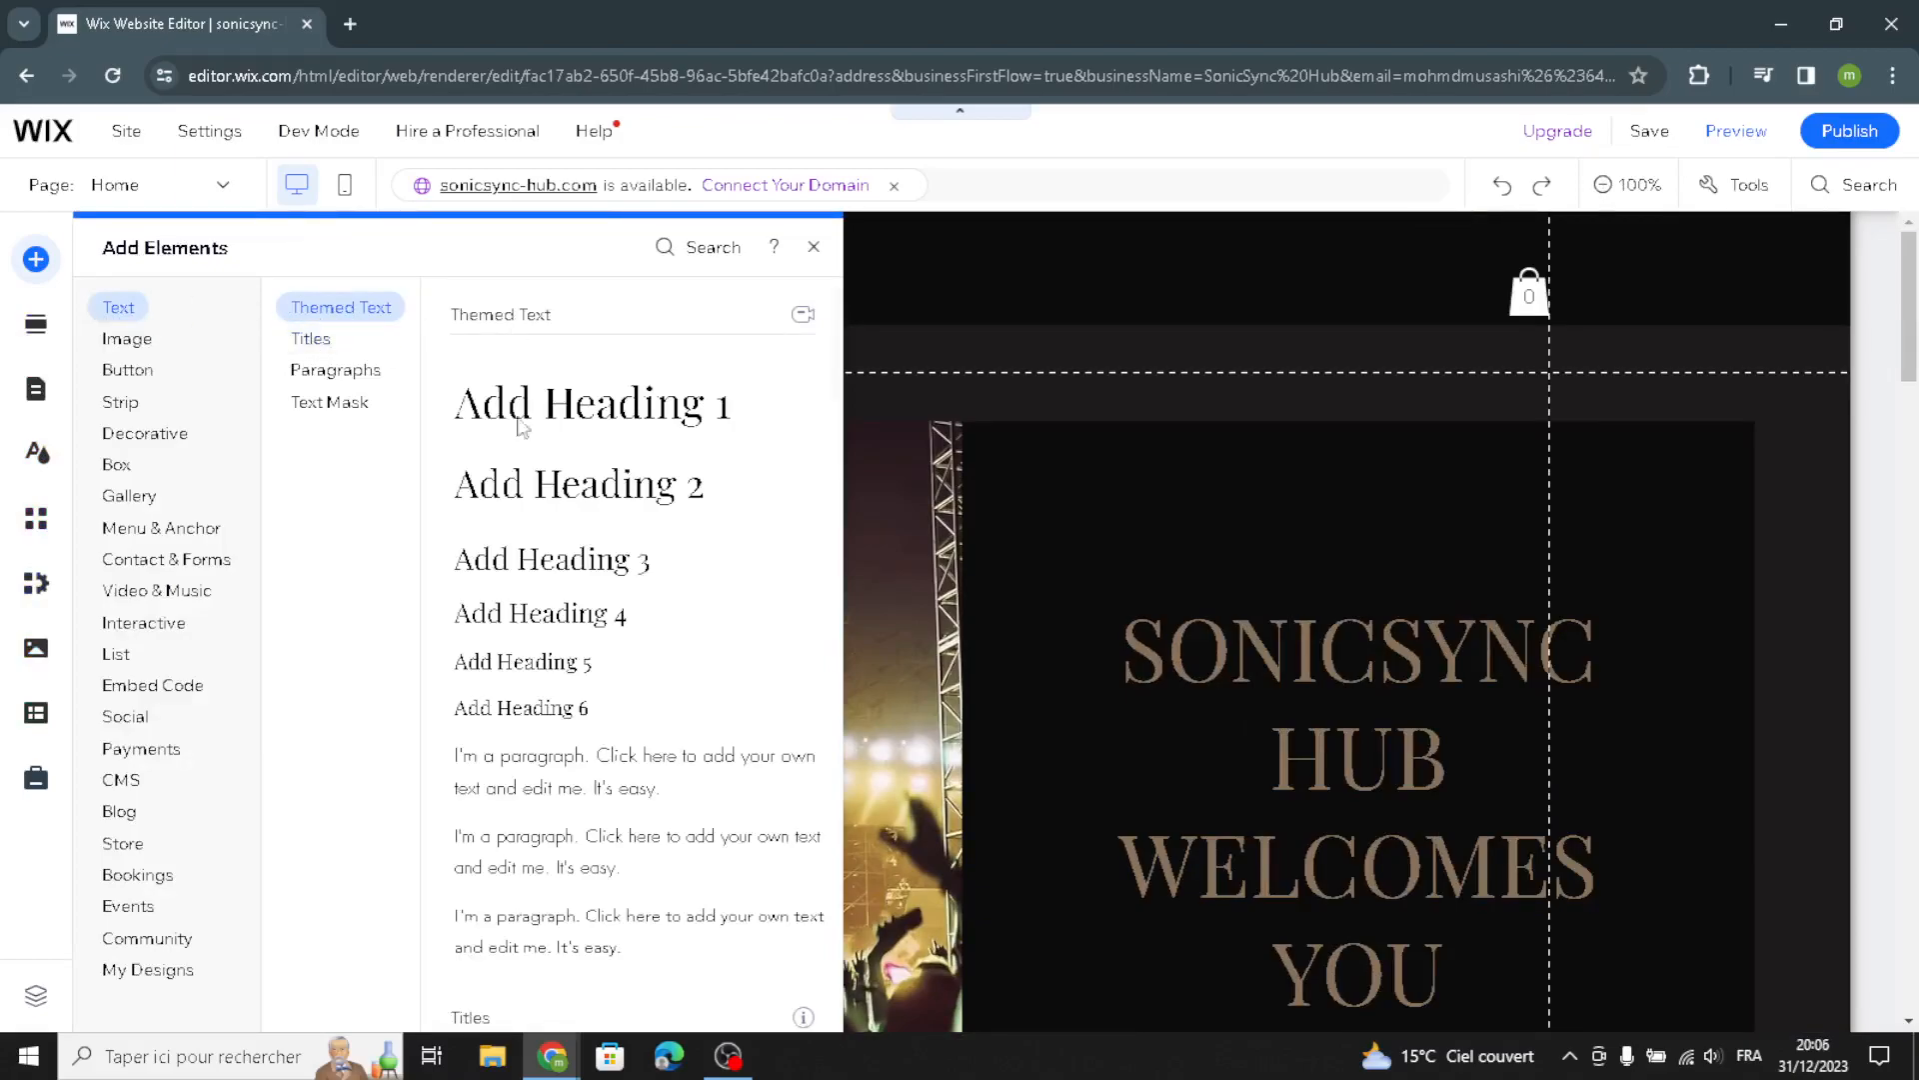
click(310, 339)
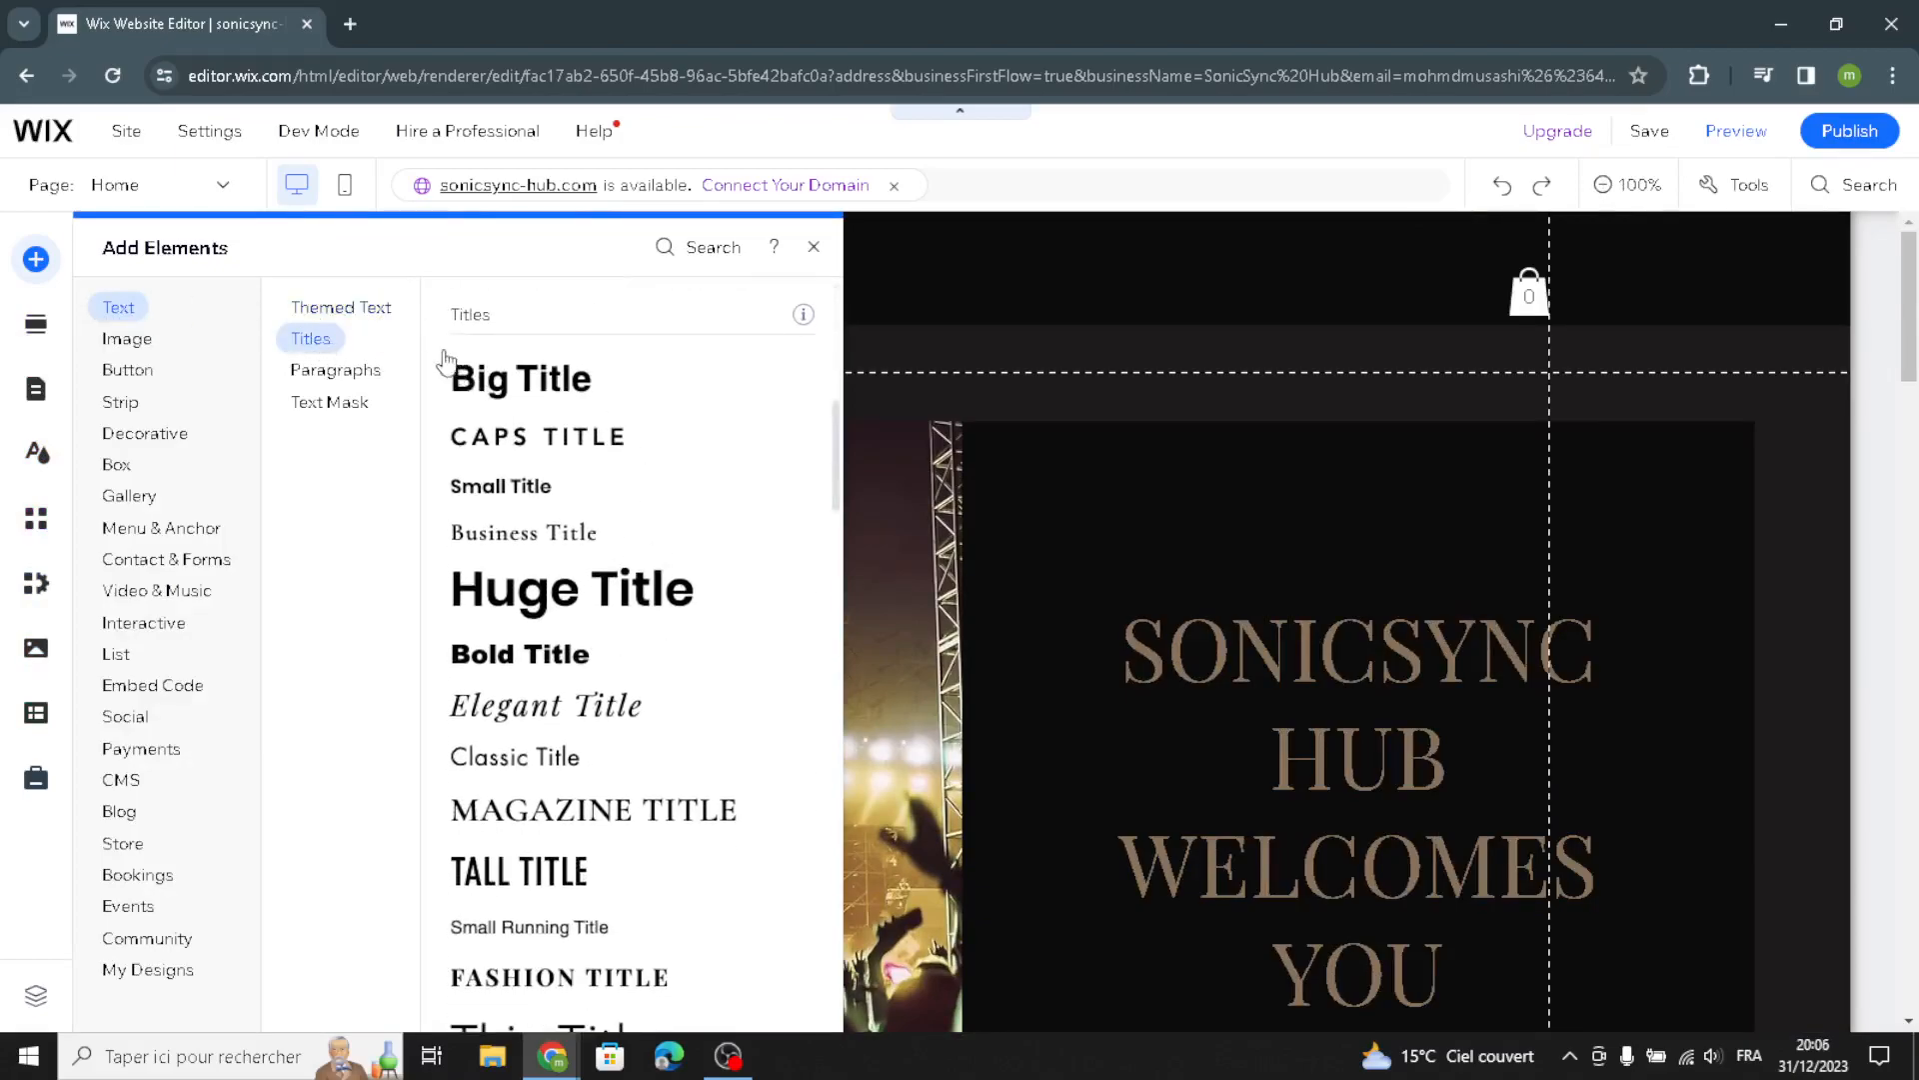
click(346, 383)
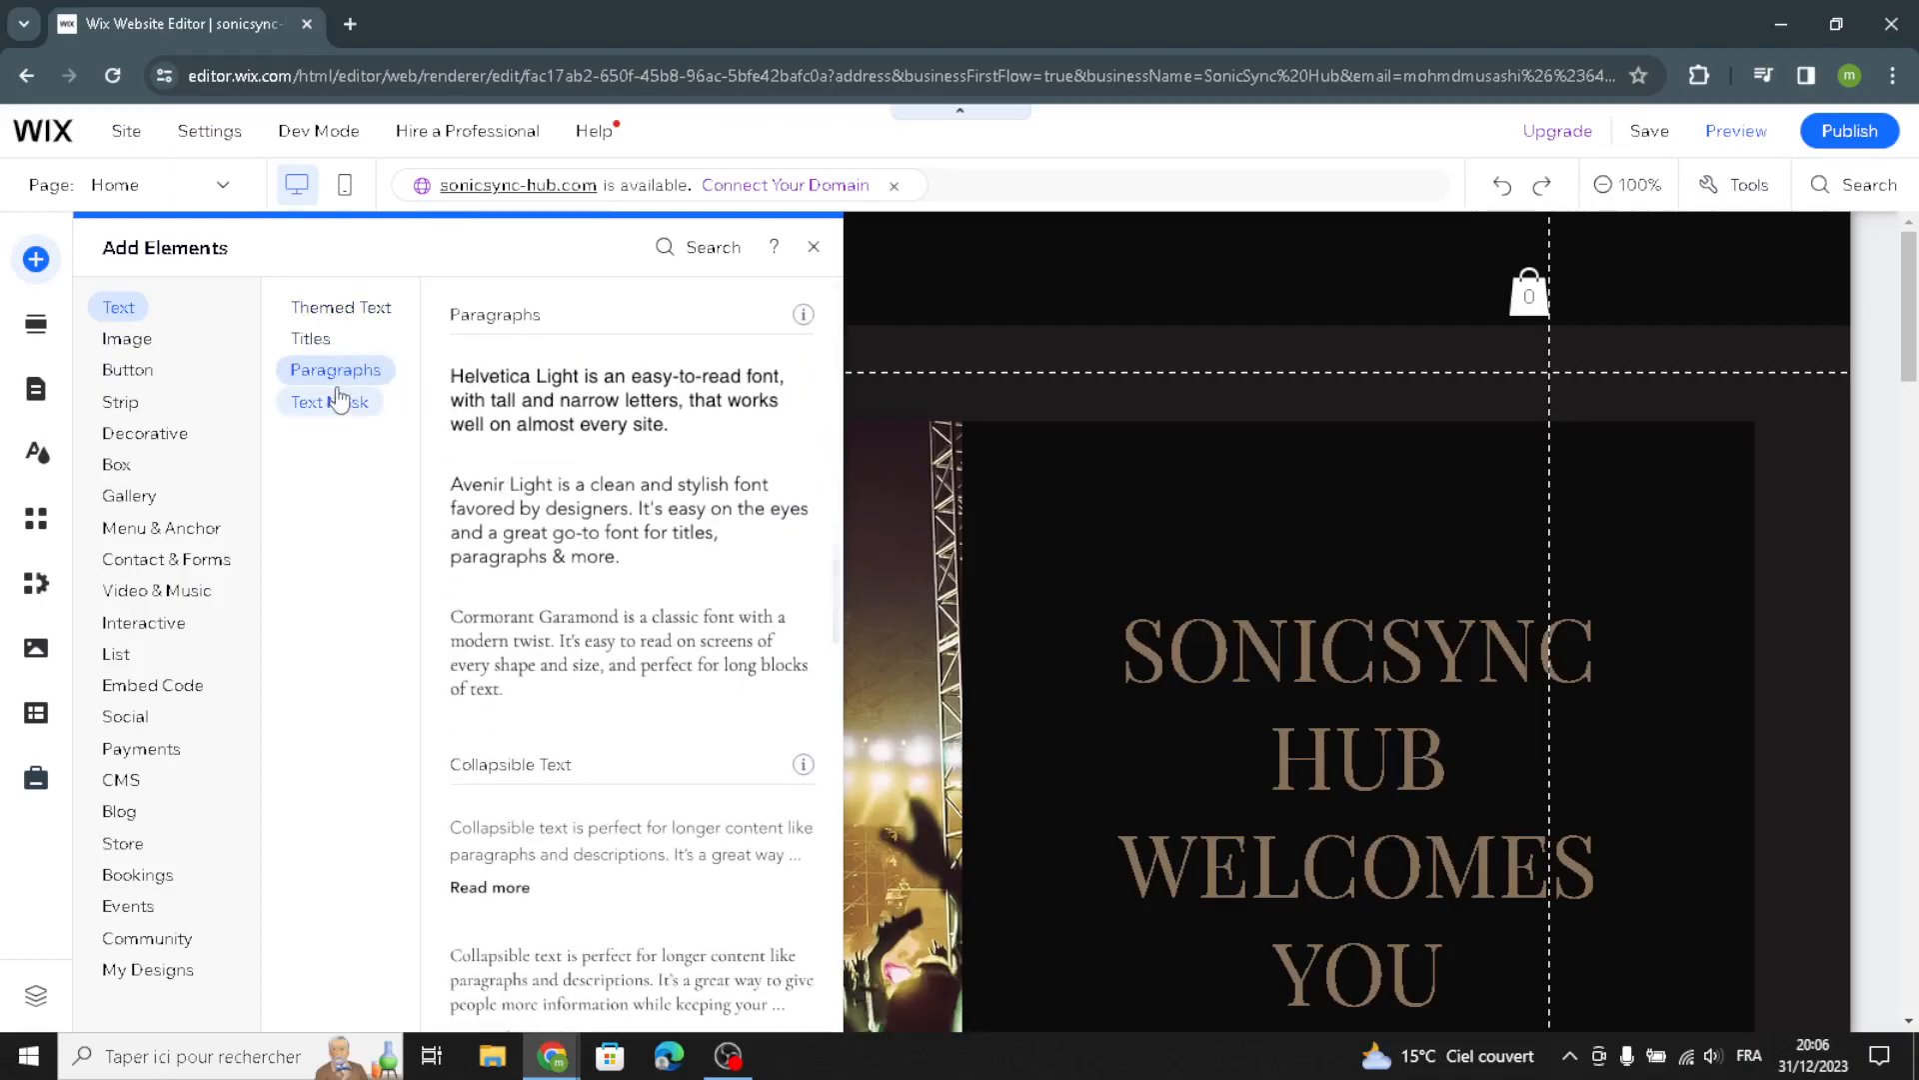
click(340, 400)
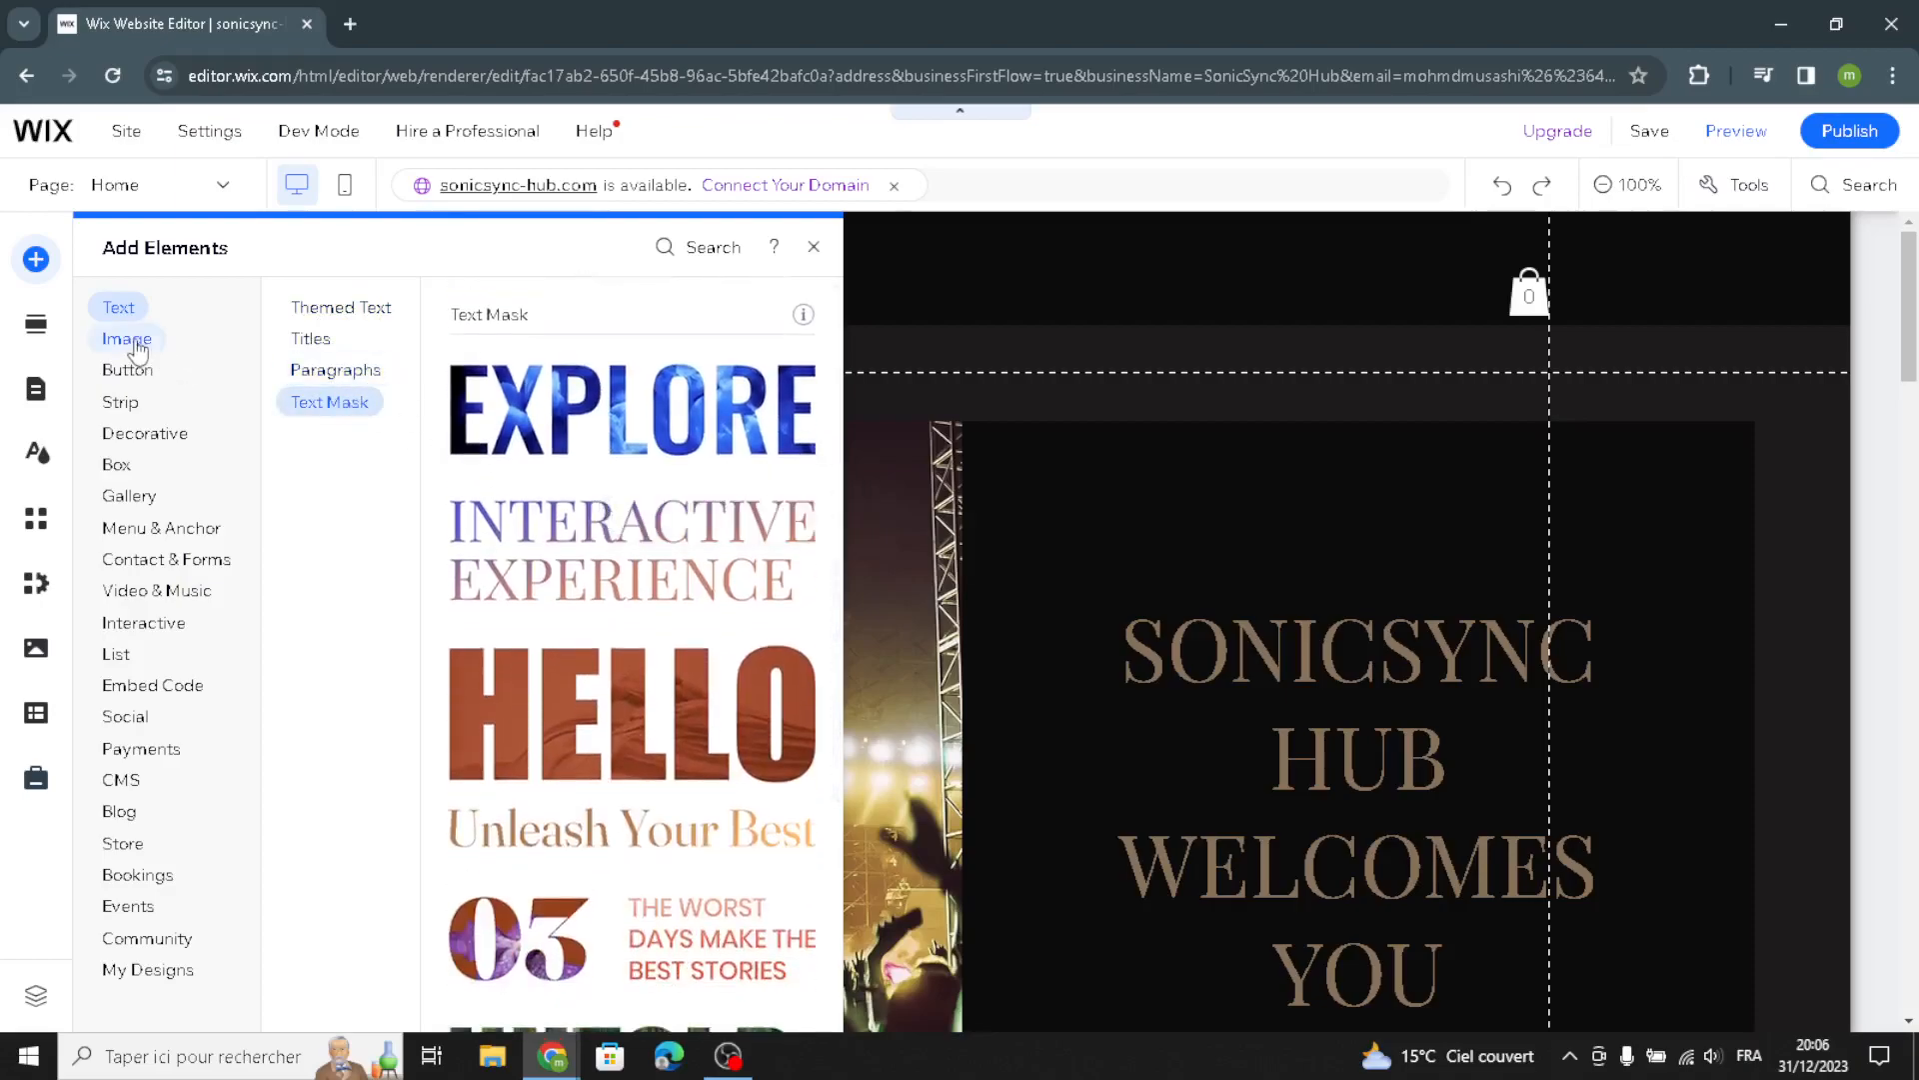
Browse the Image element options and the Button categories: text and icon, image and document buttons
click(136, 342)
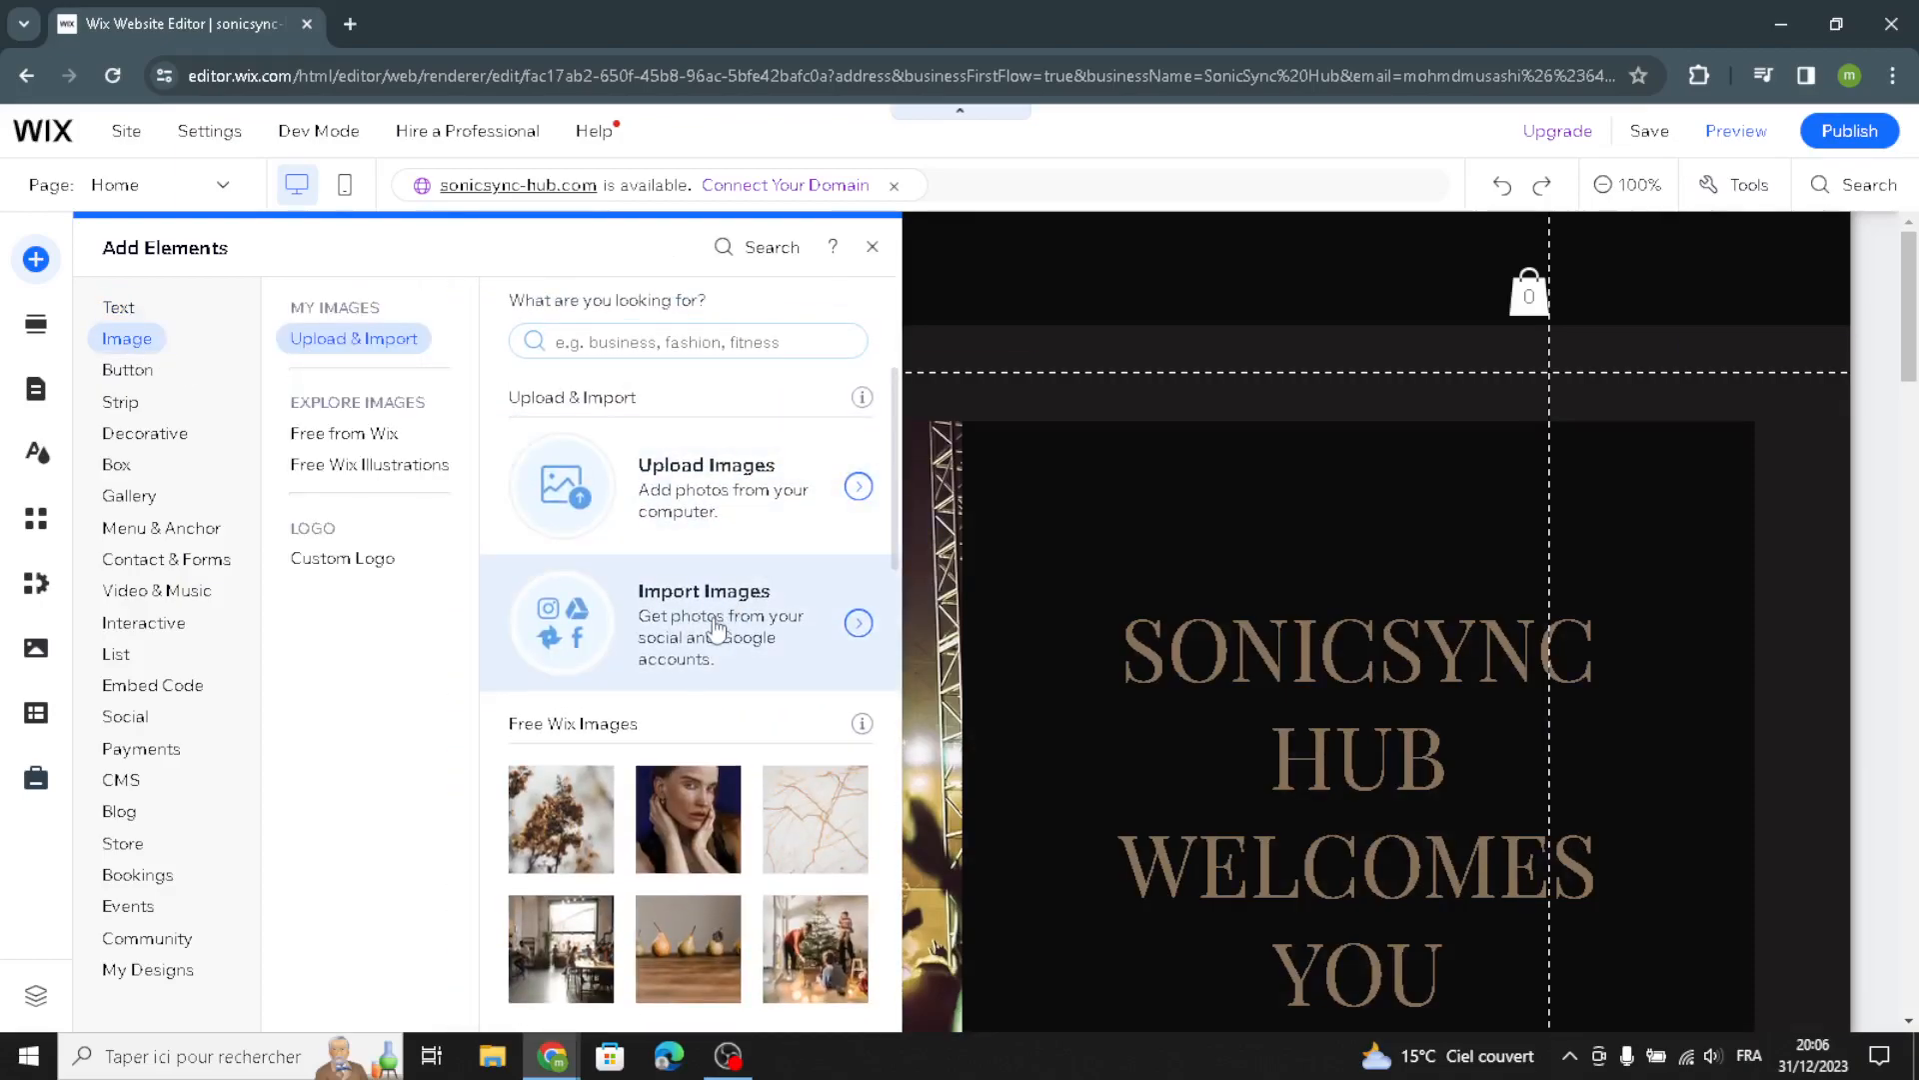
click(330, 433)
click(355, 466)
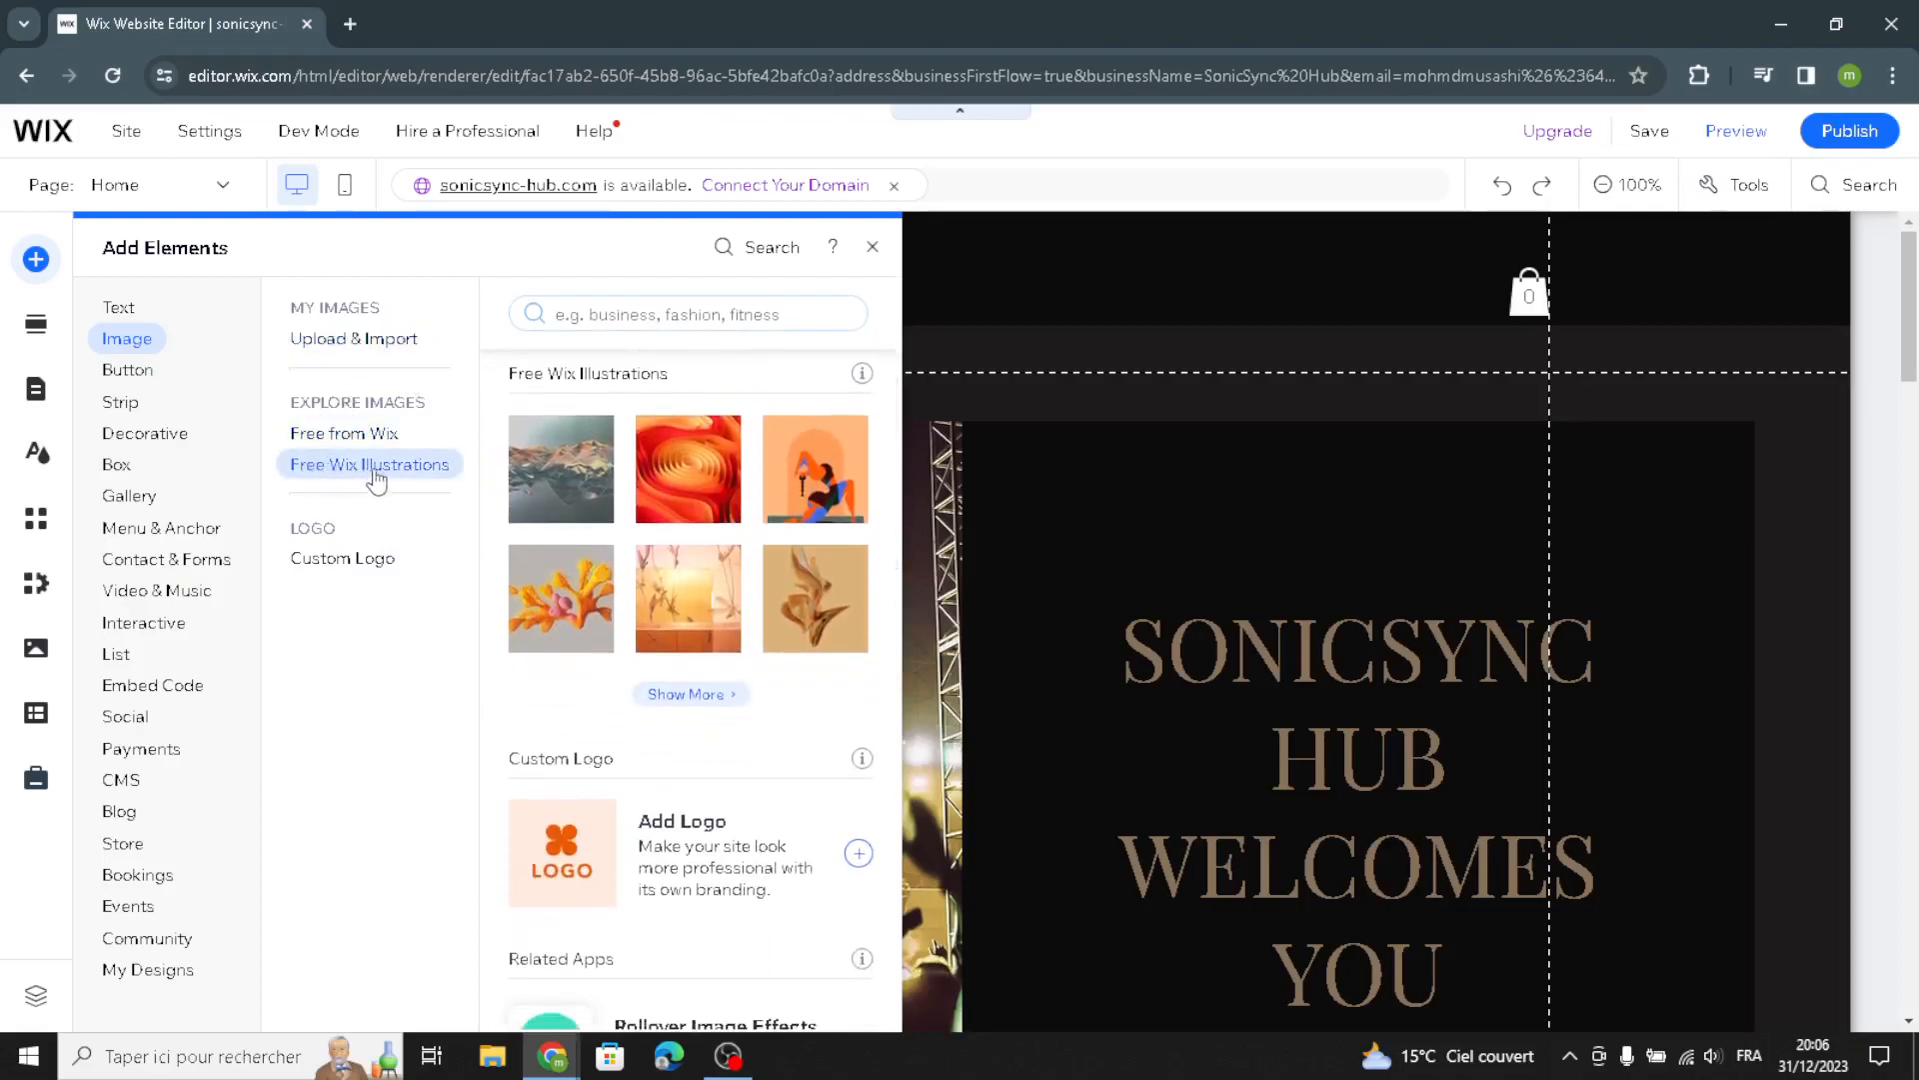
click(153, 378)
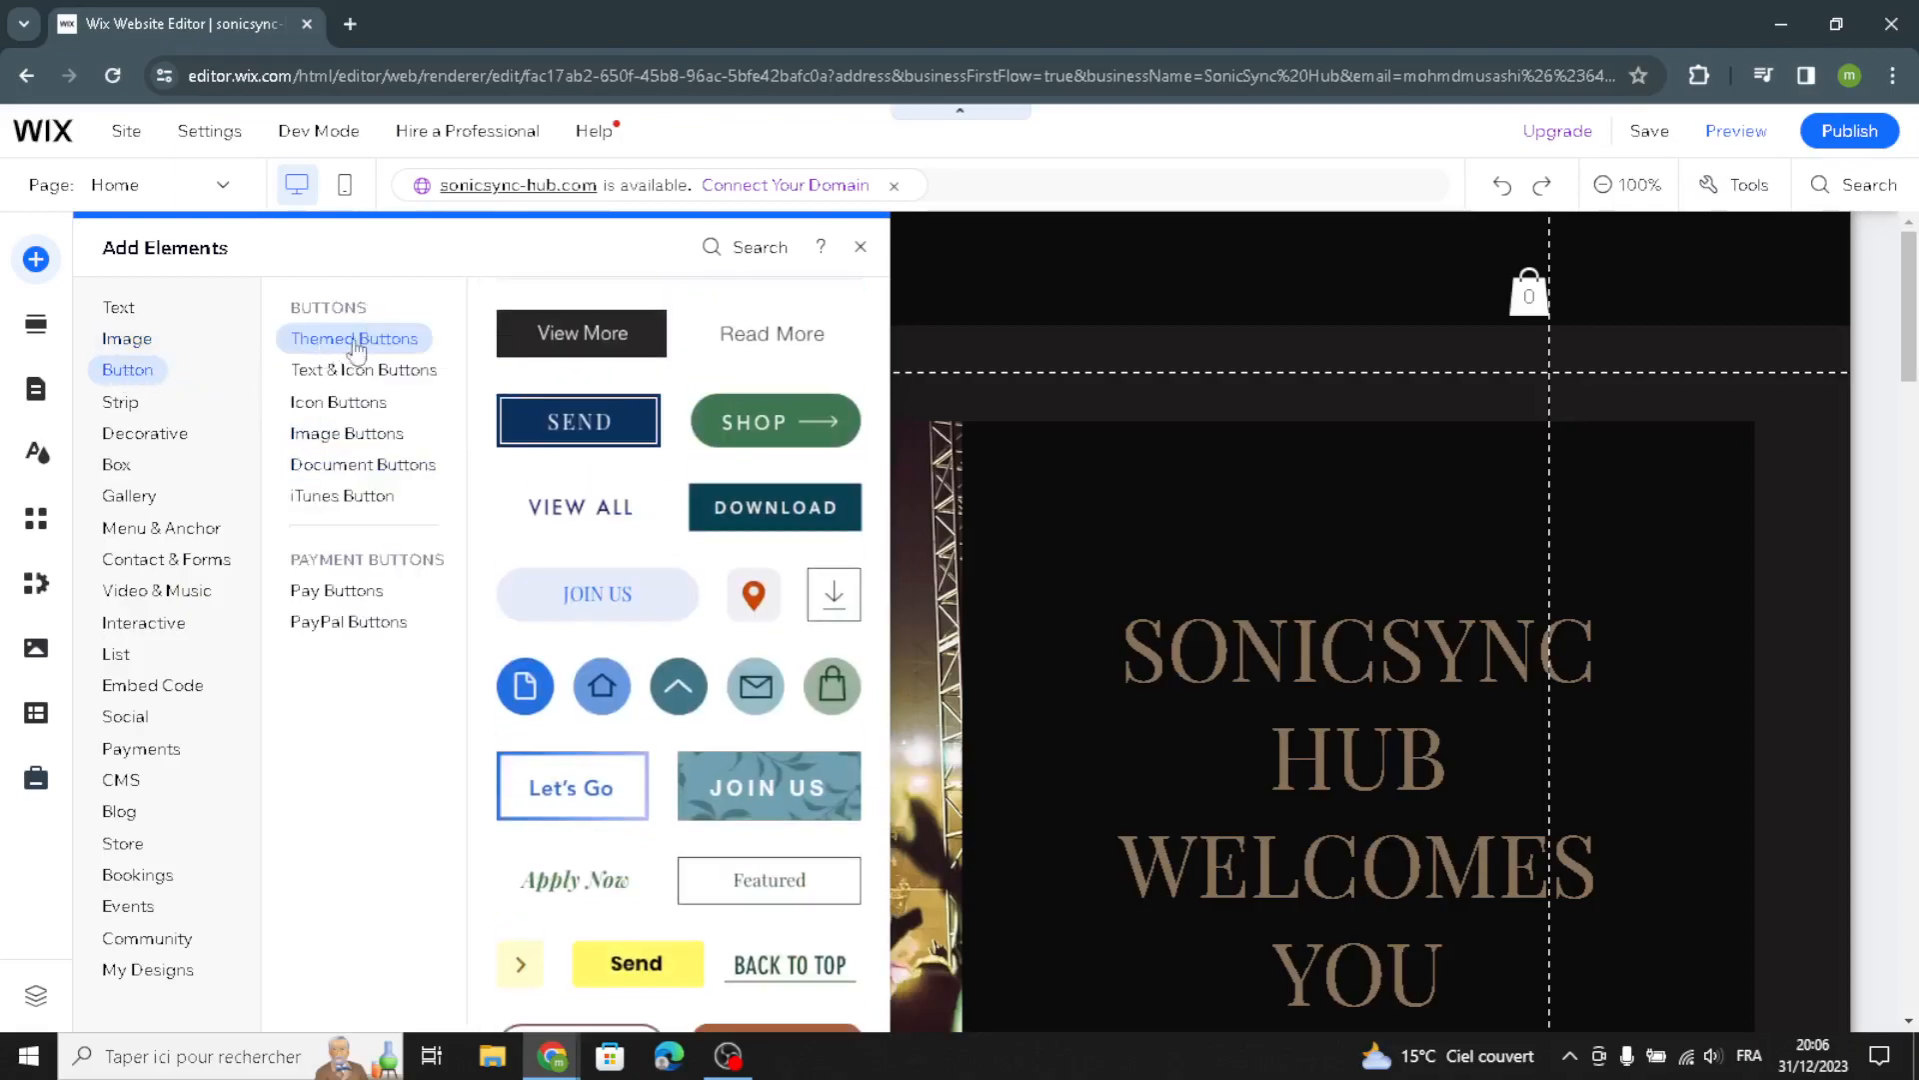
click(350, 370)
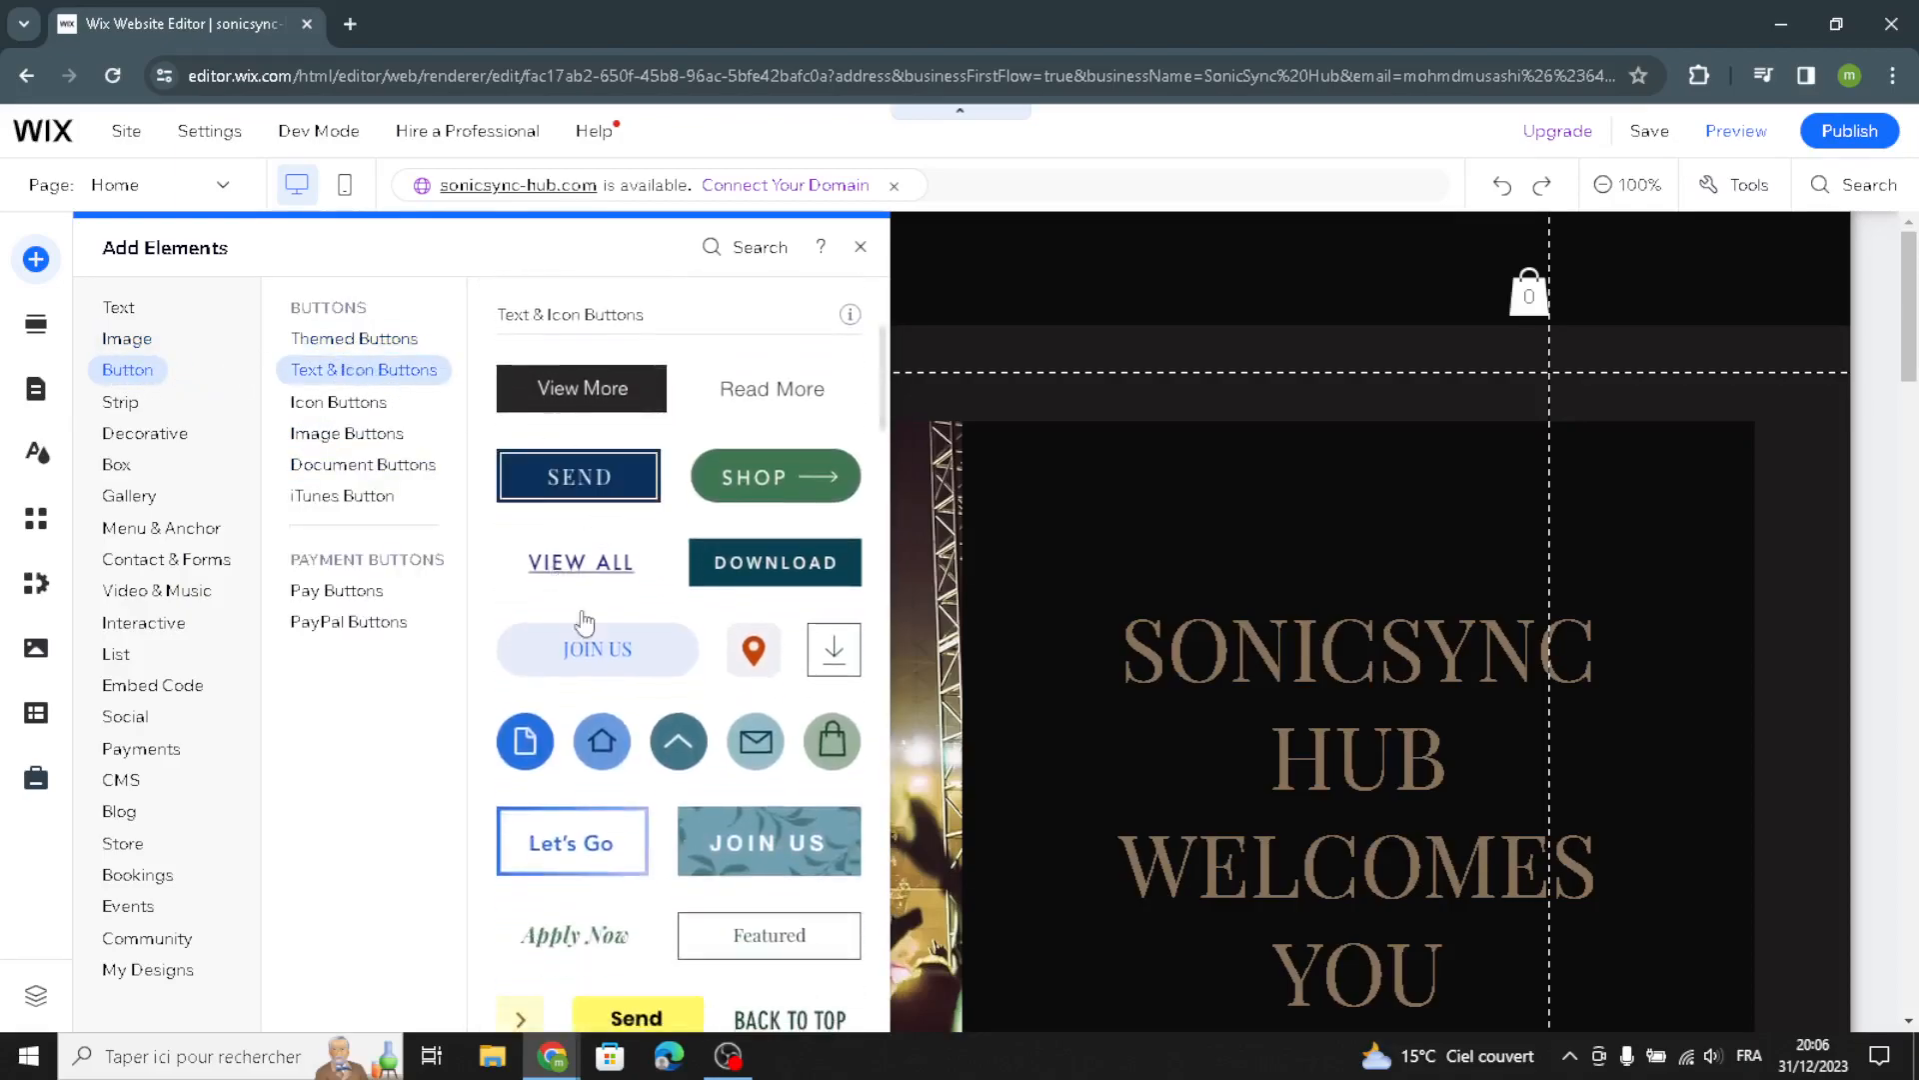
click(410, 435)
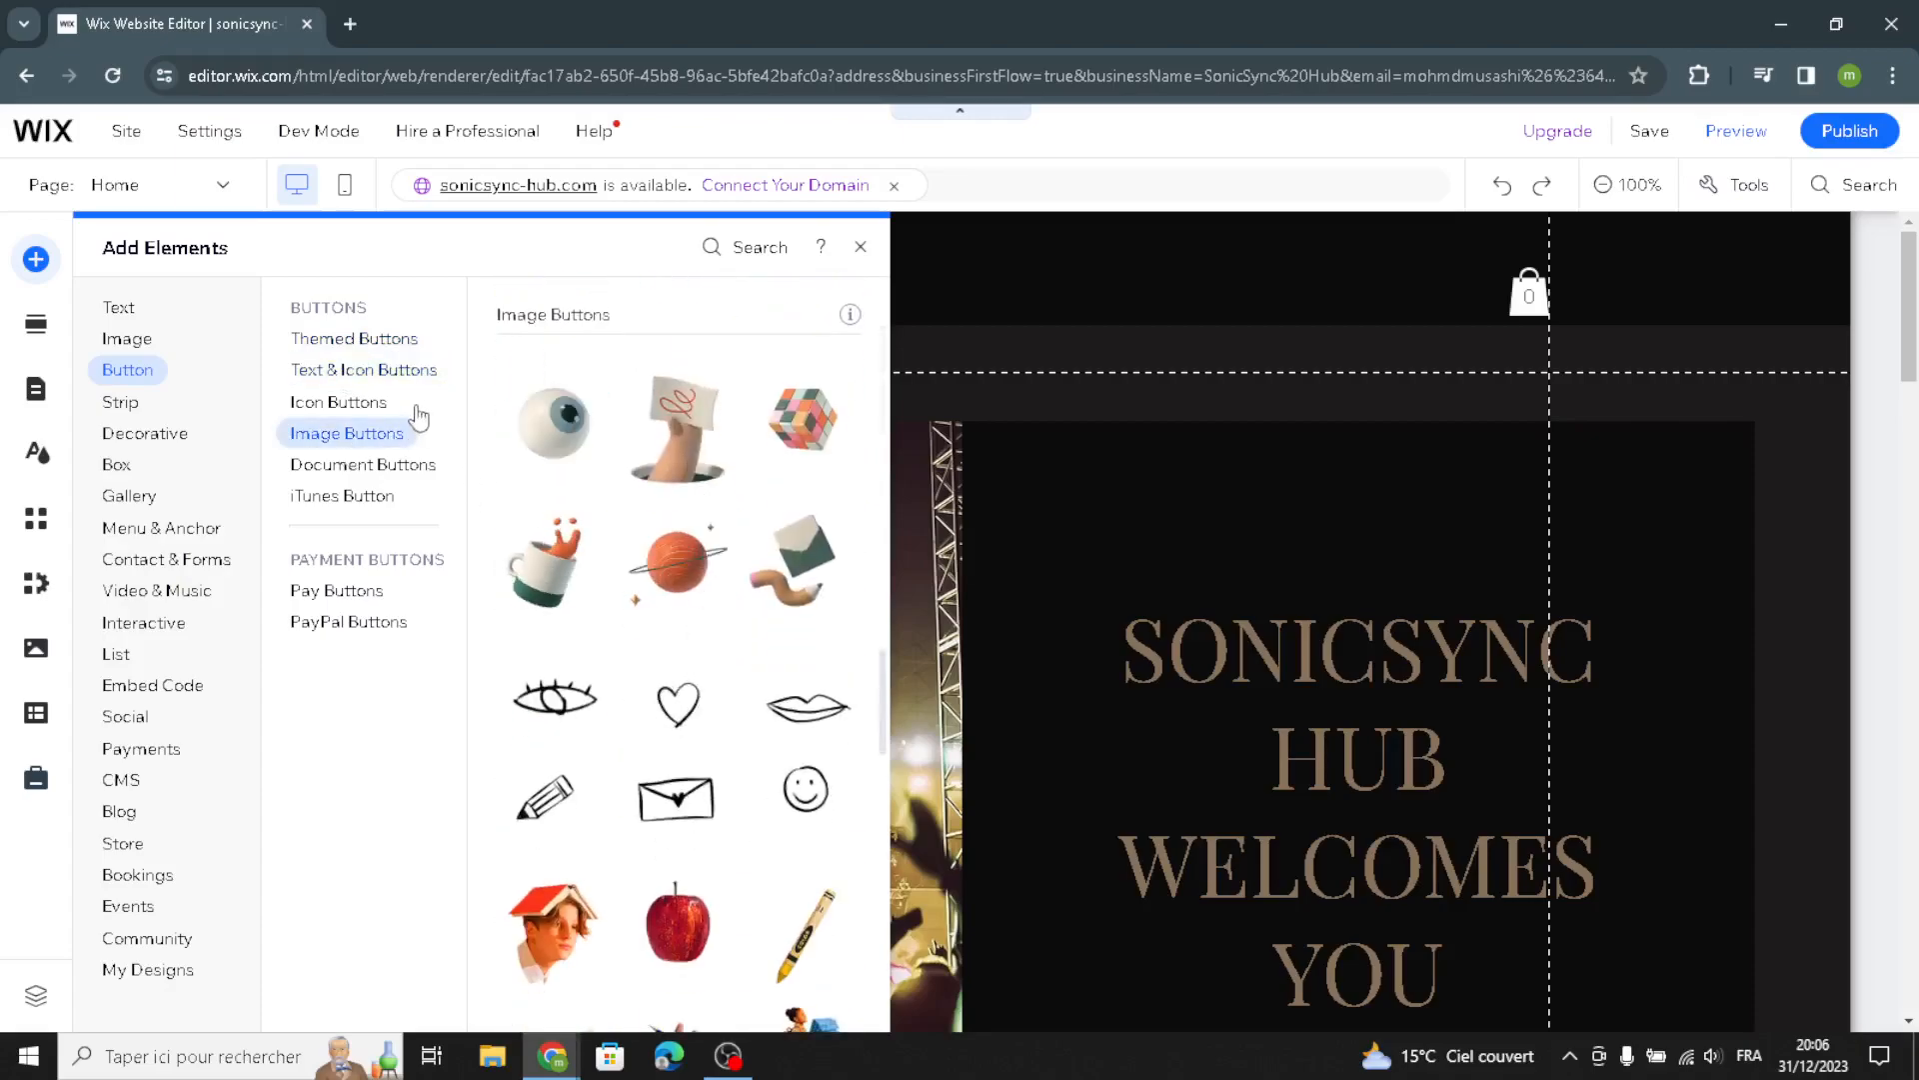
click(379, 465)
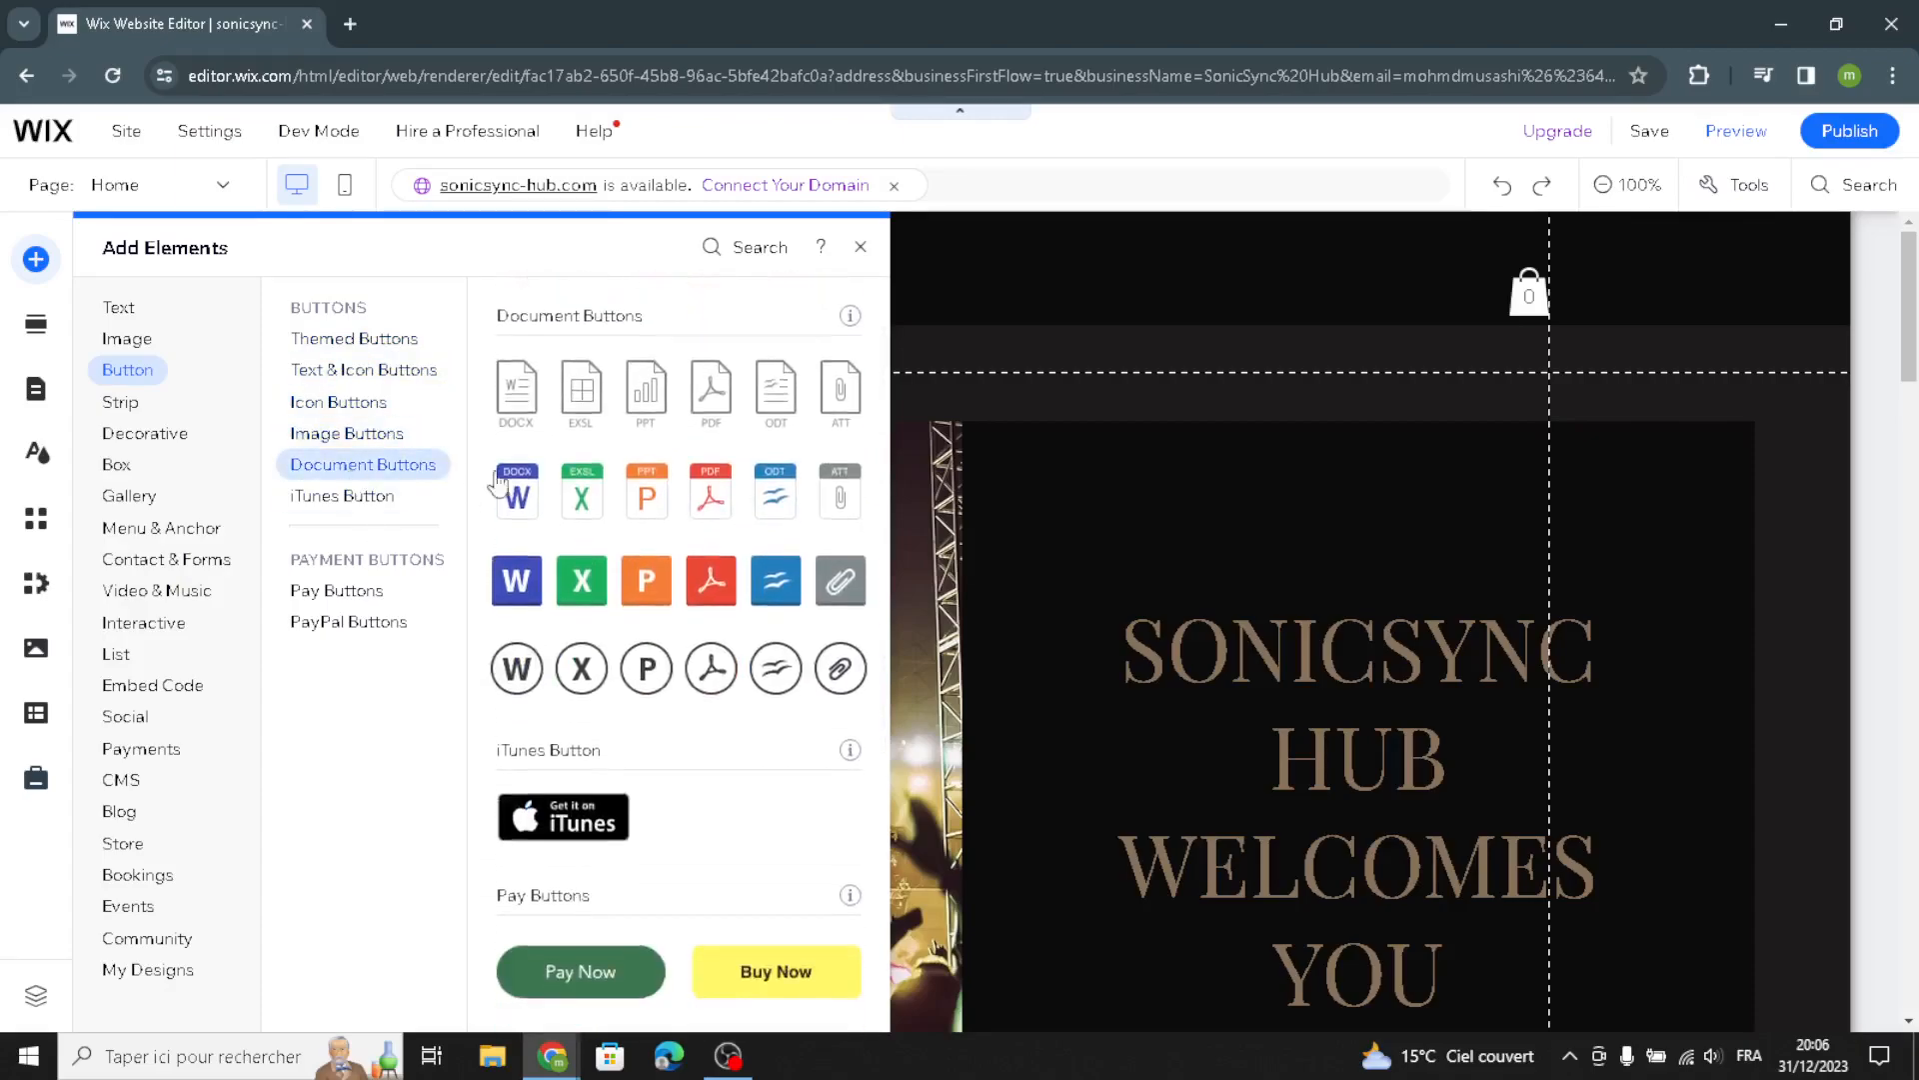
Browse the Decorative element options: themed lines, basic shapes, arrows, horizontal and vertical lines
click(168, 436)
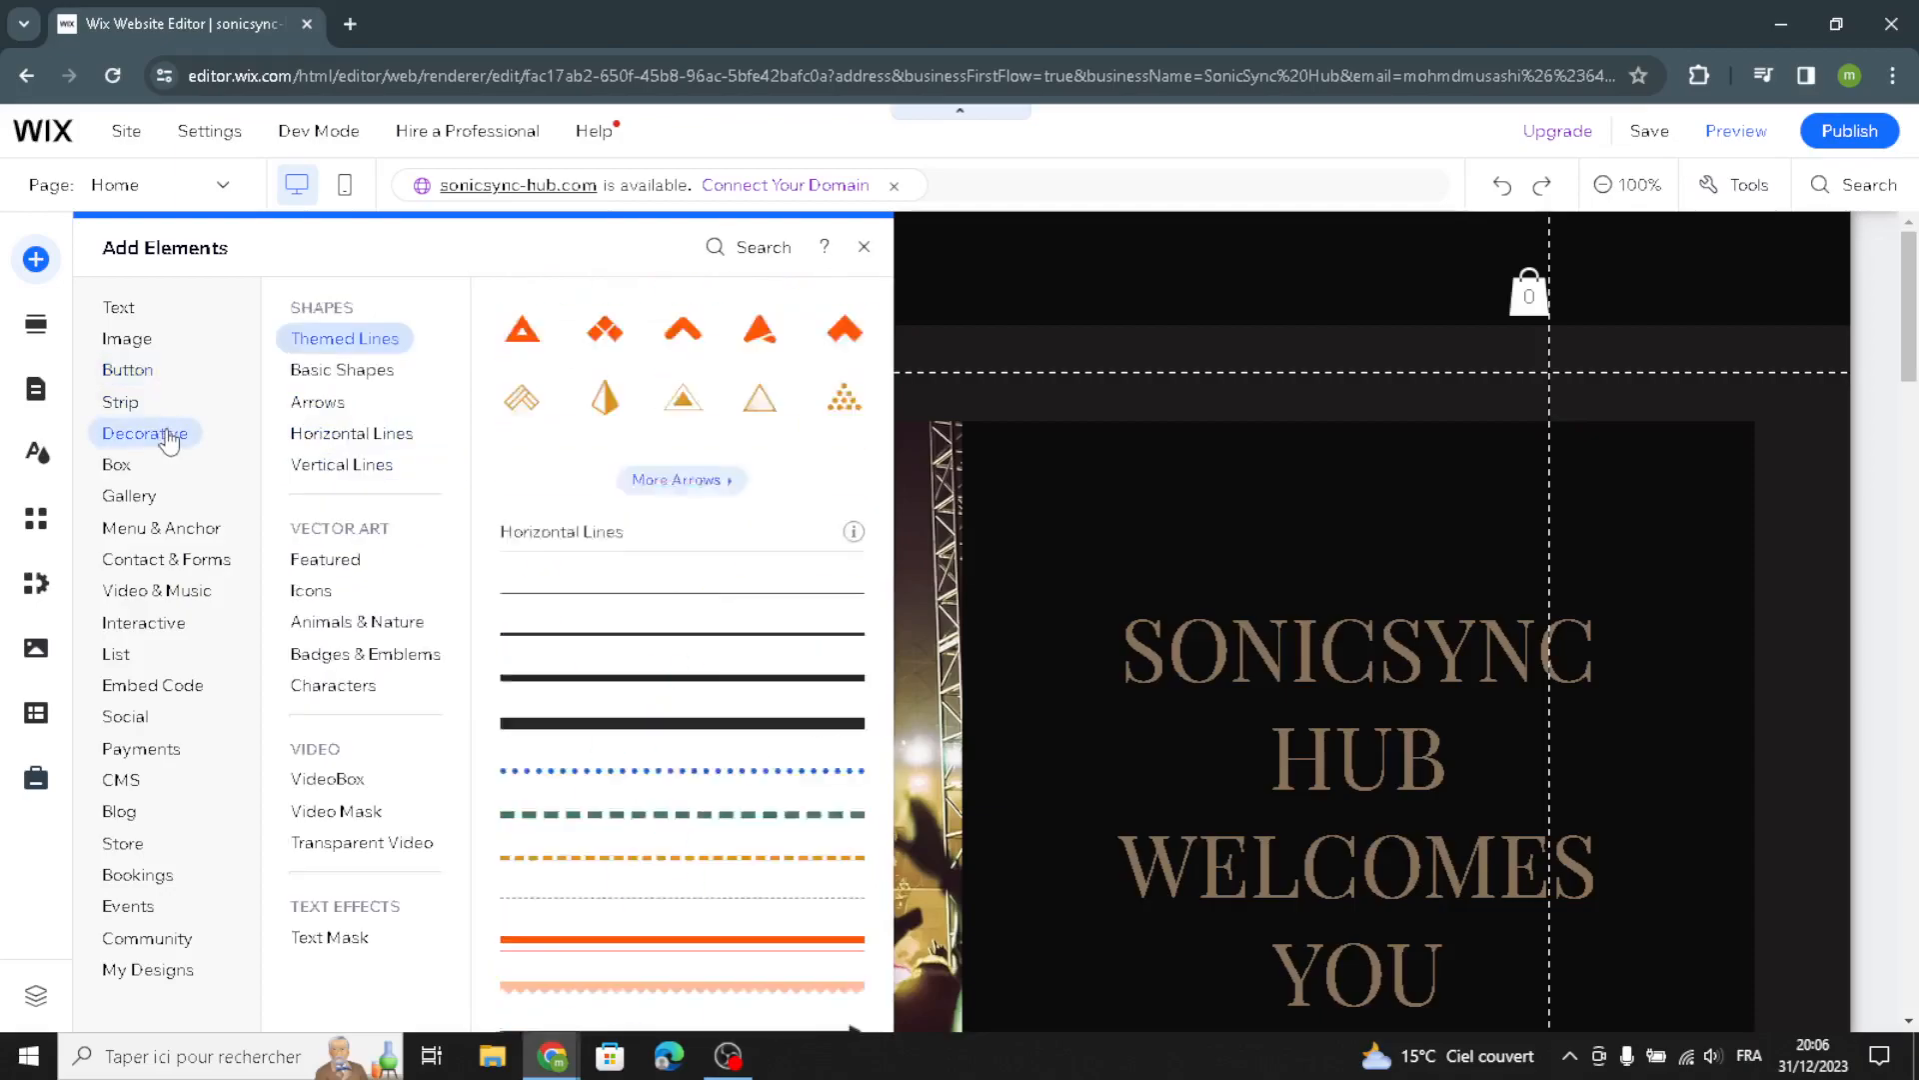
click(338, 343)
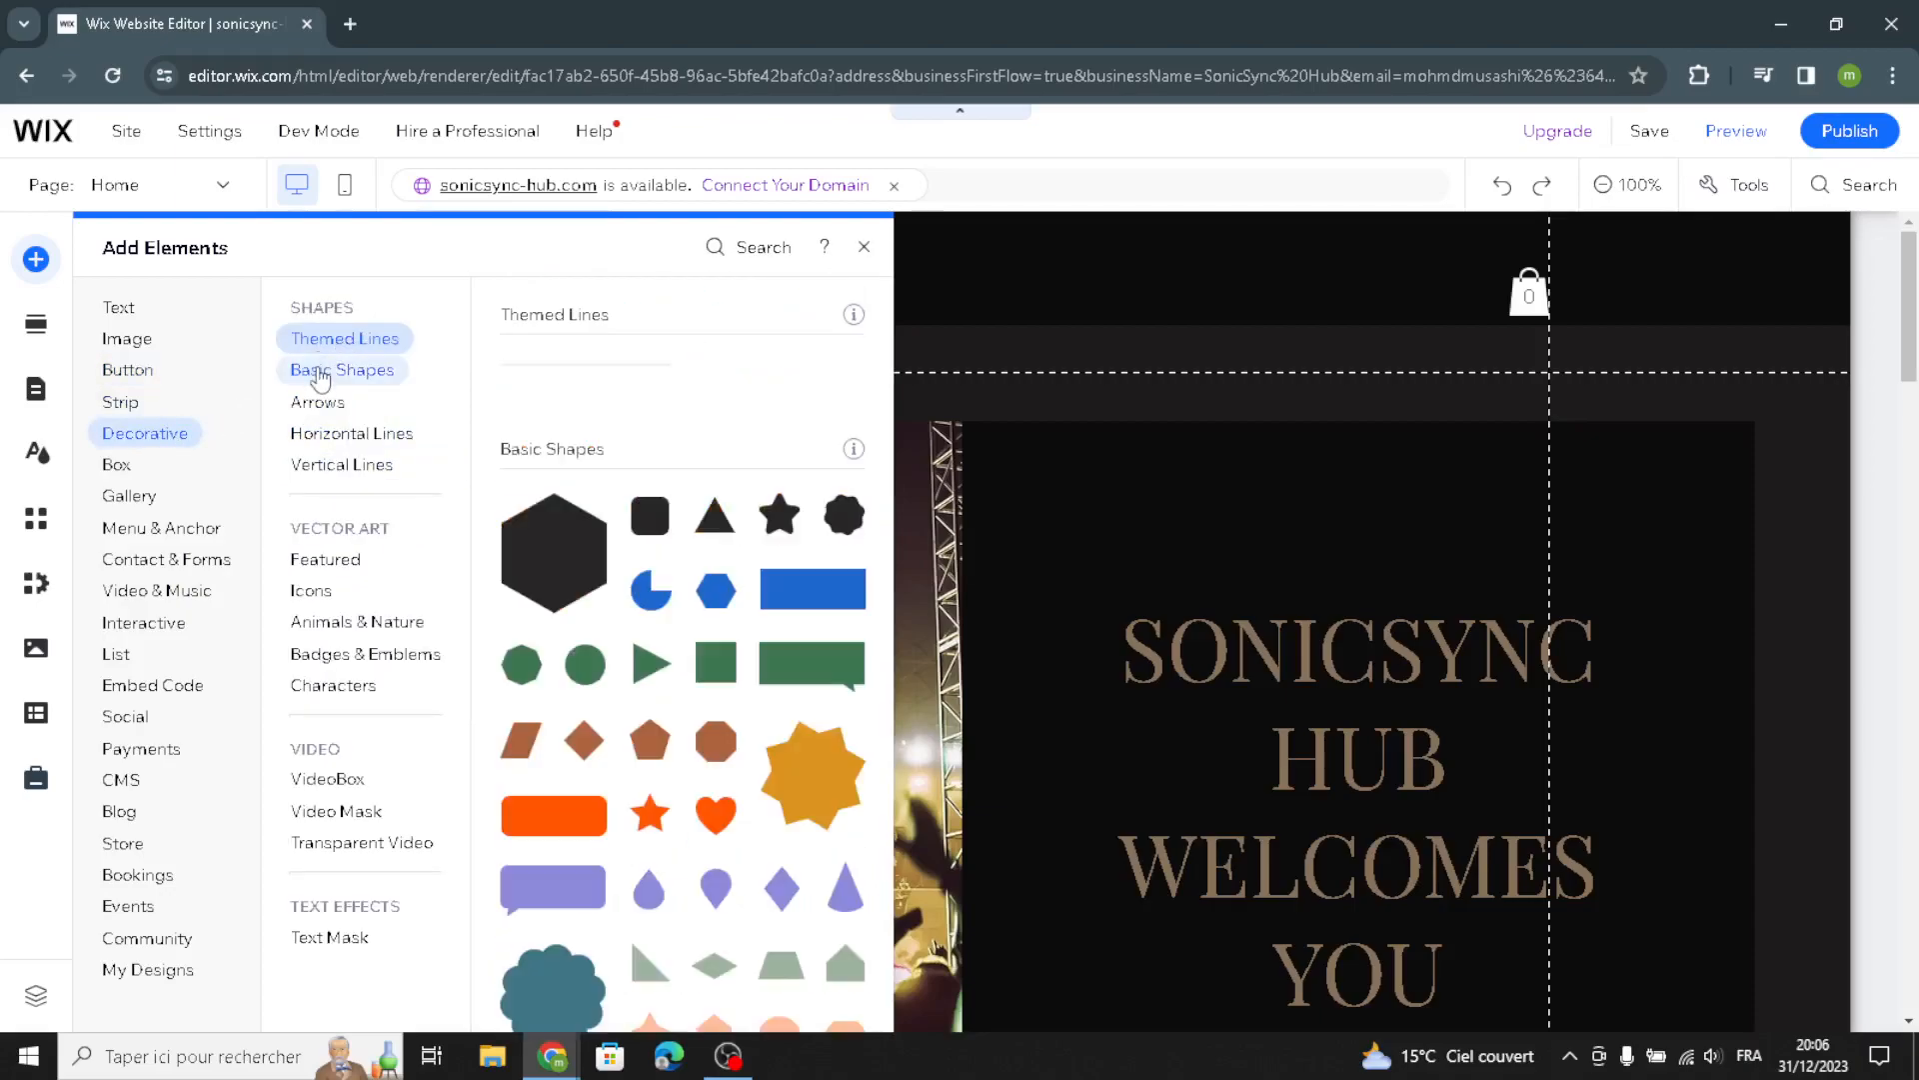
click(320, 372)
click(315, 401)
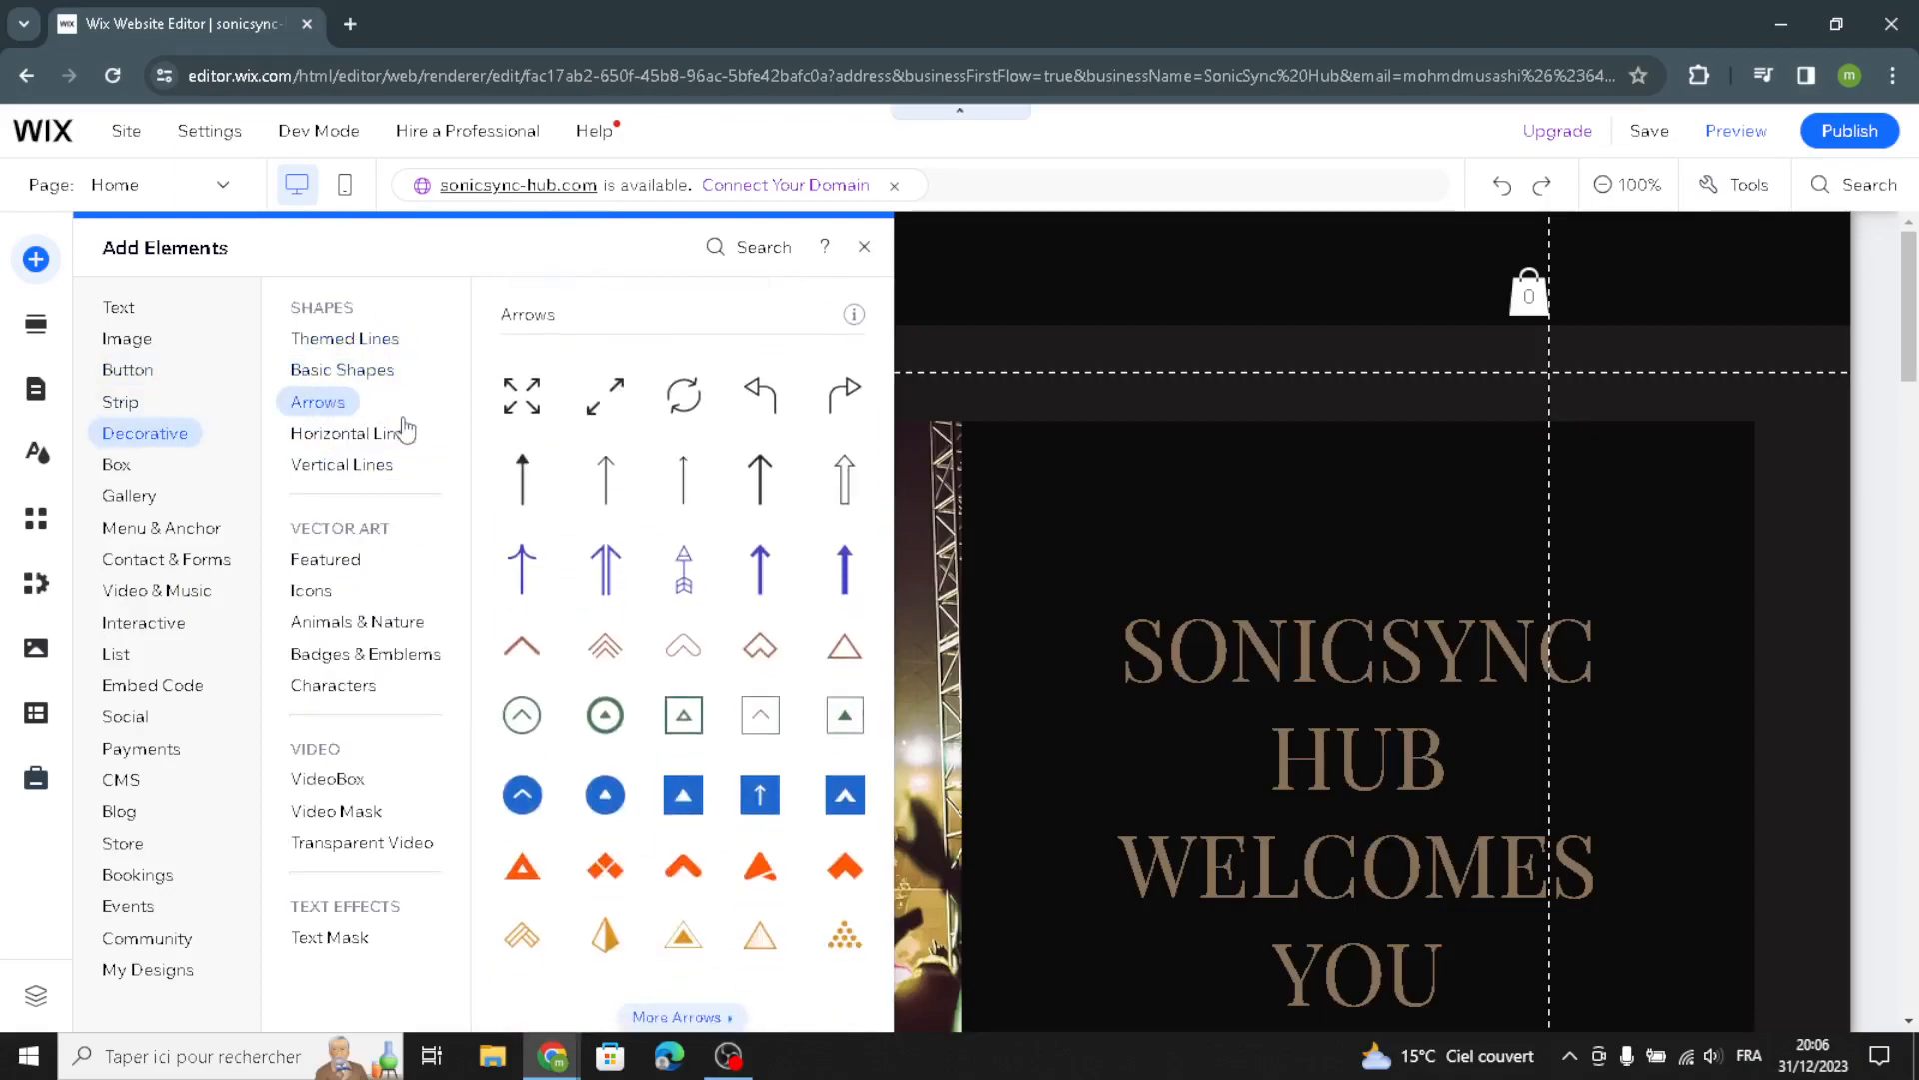
click(404, 432)
click(358, 464)
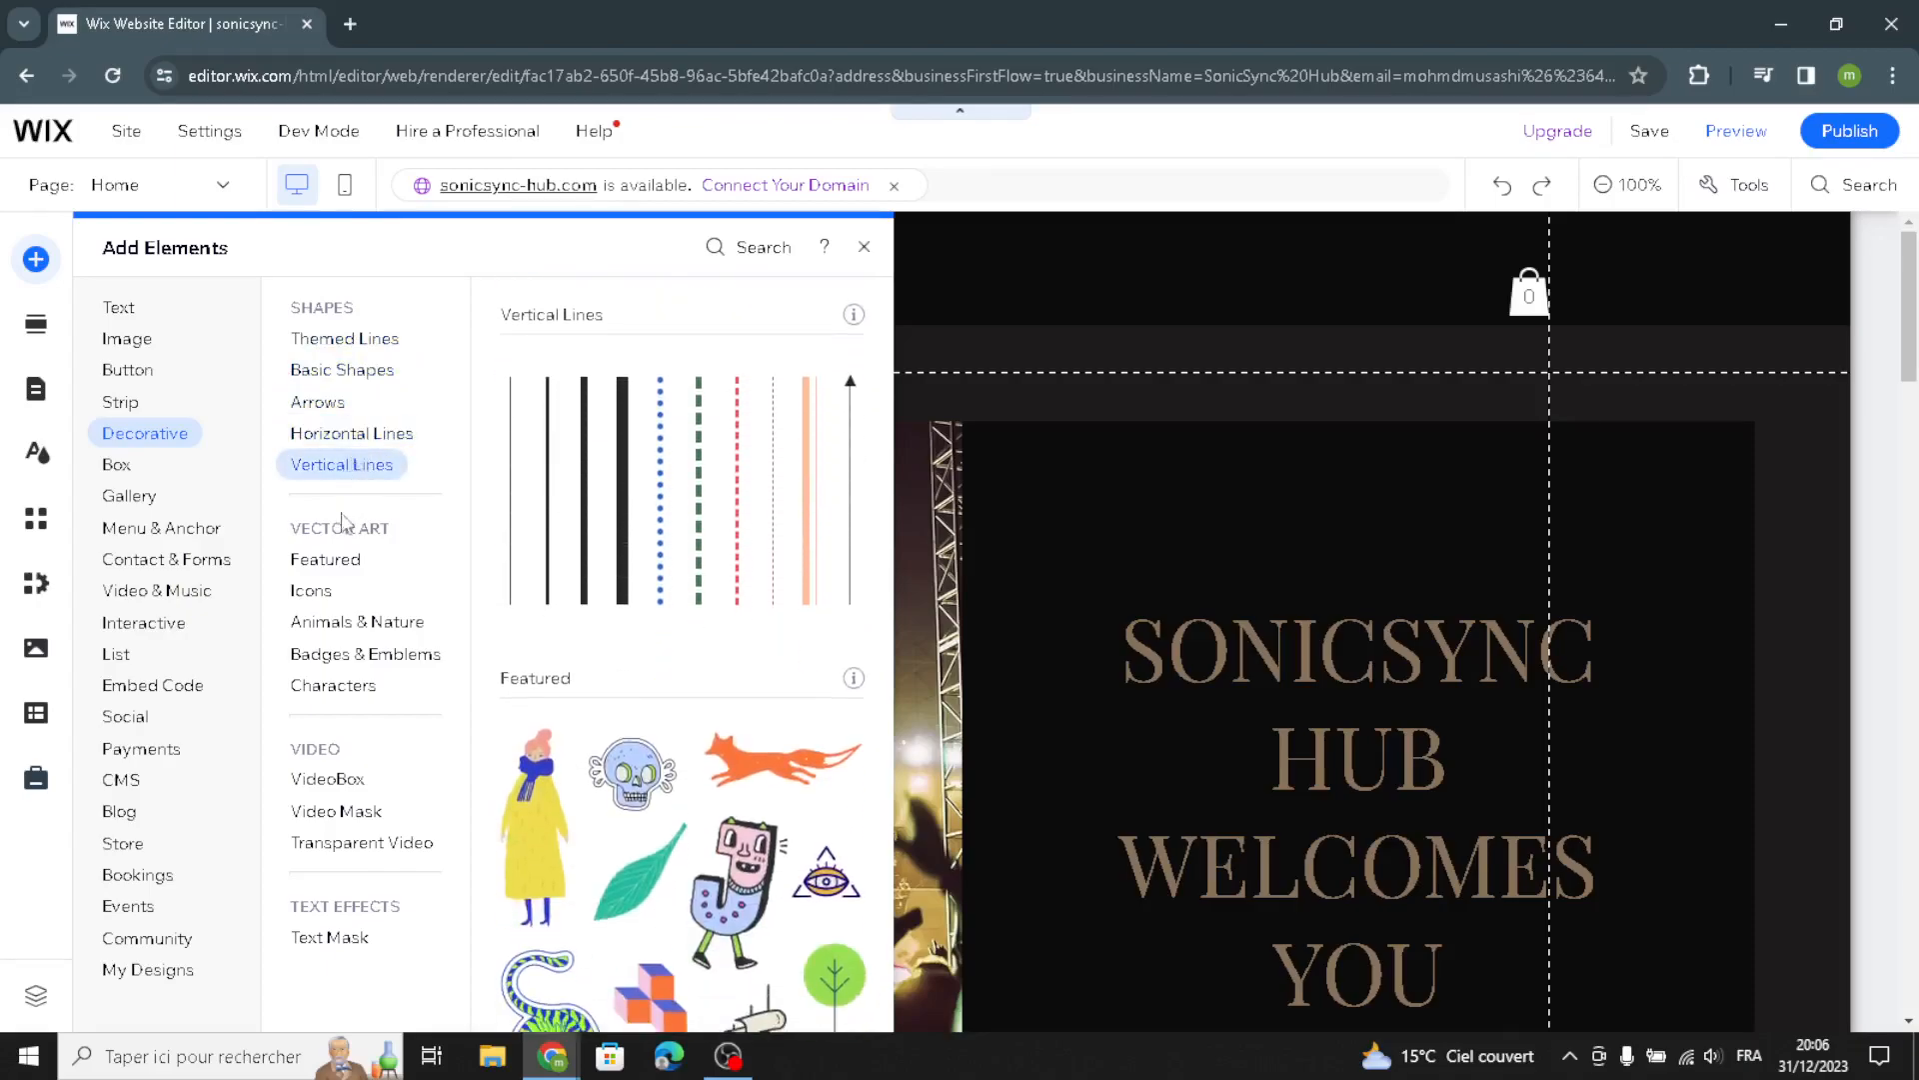
Return to the Button options and open the Add Section panel to browse the section layouts
click(124, 379)
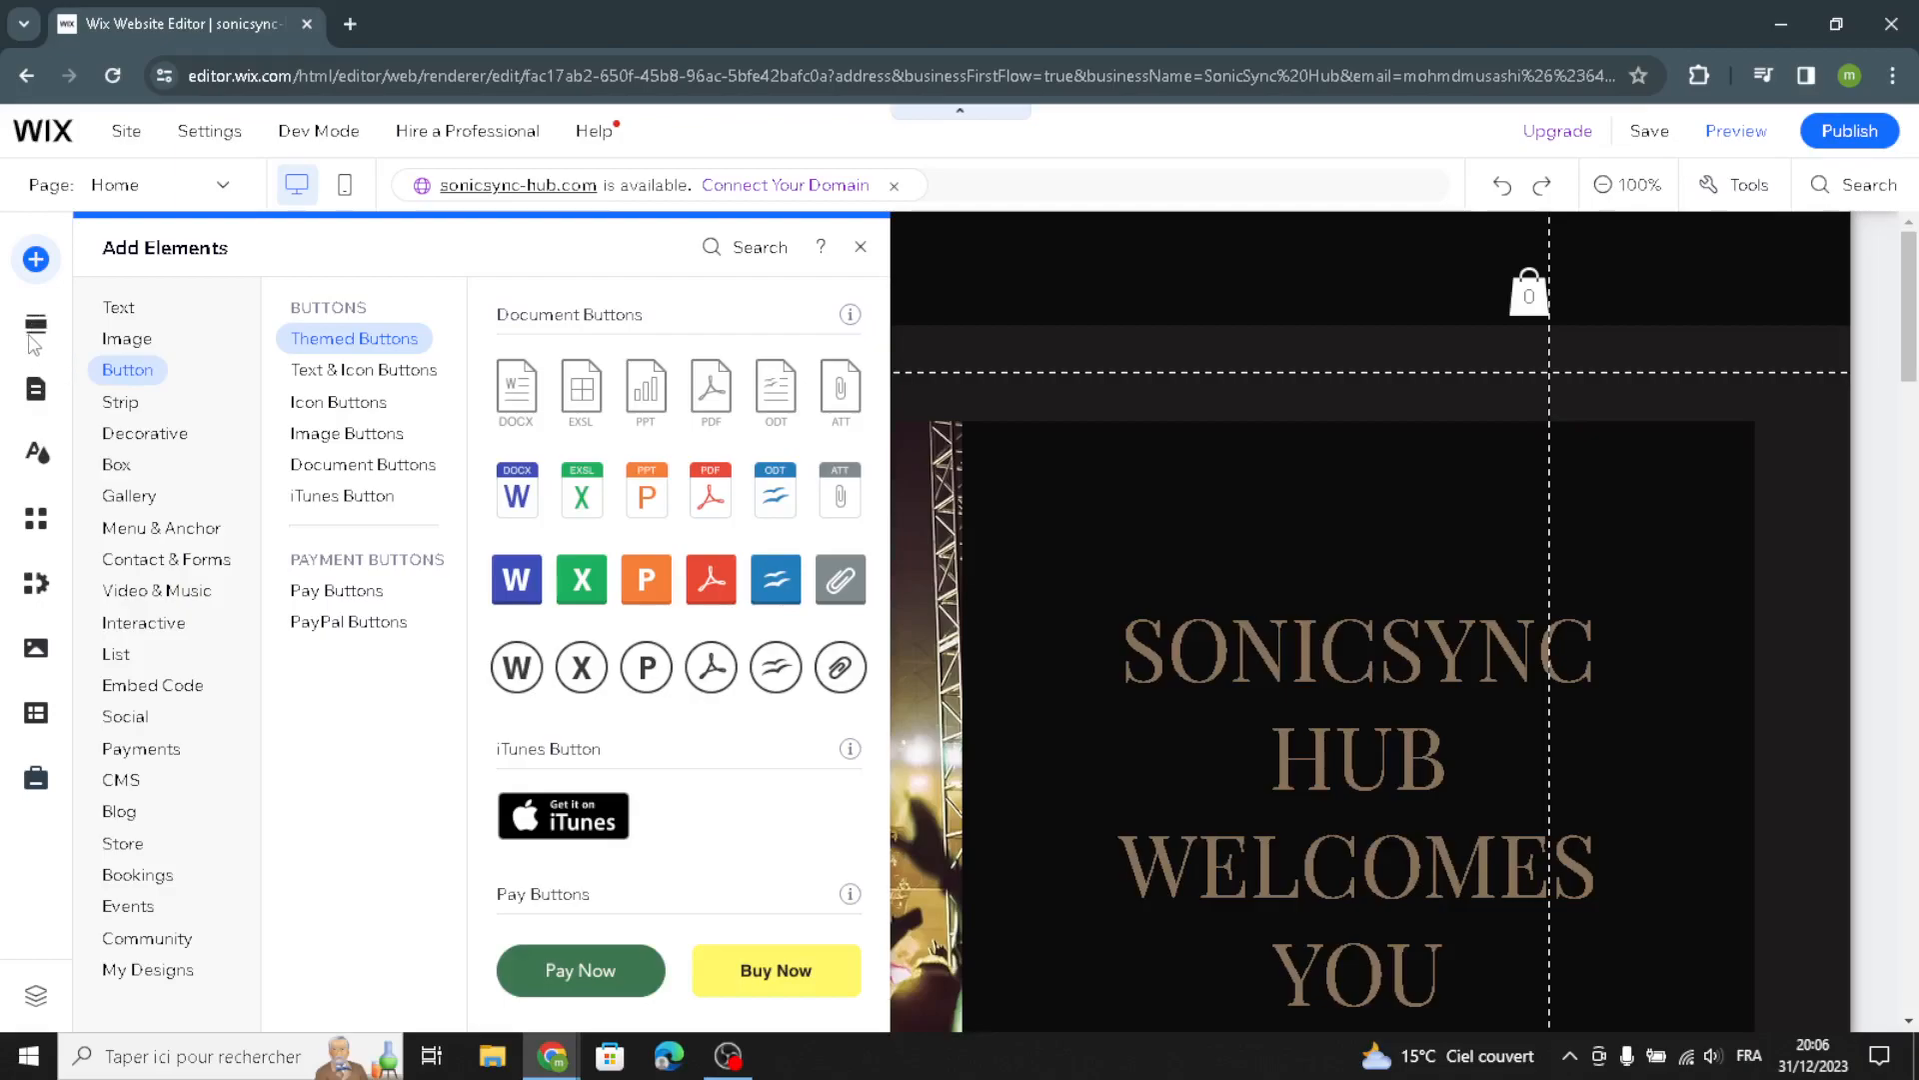
click(47, 331)
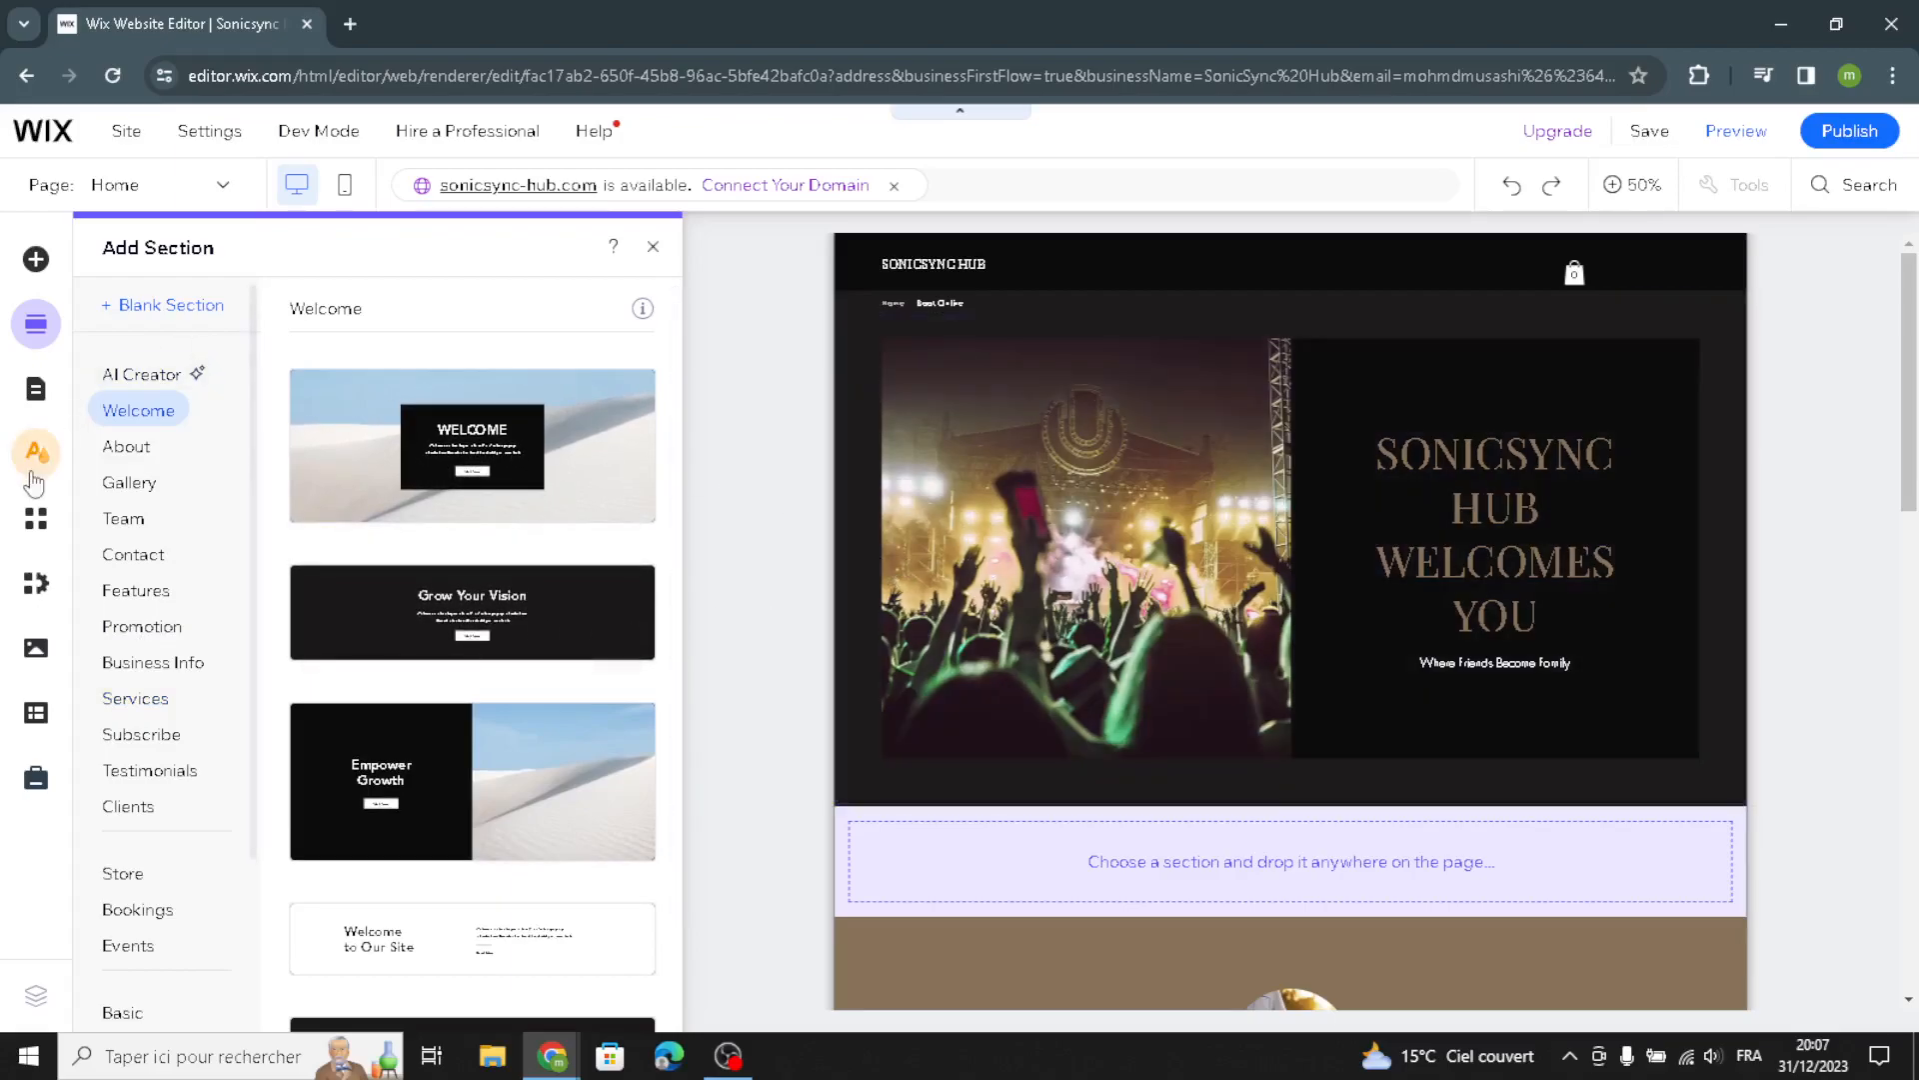
click(66, 457)
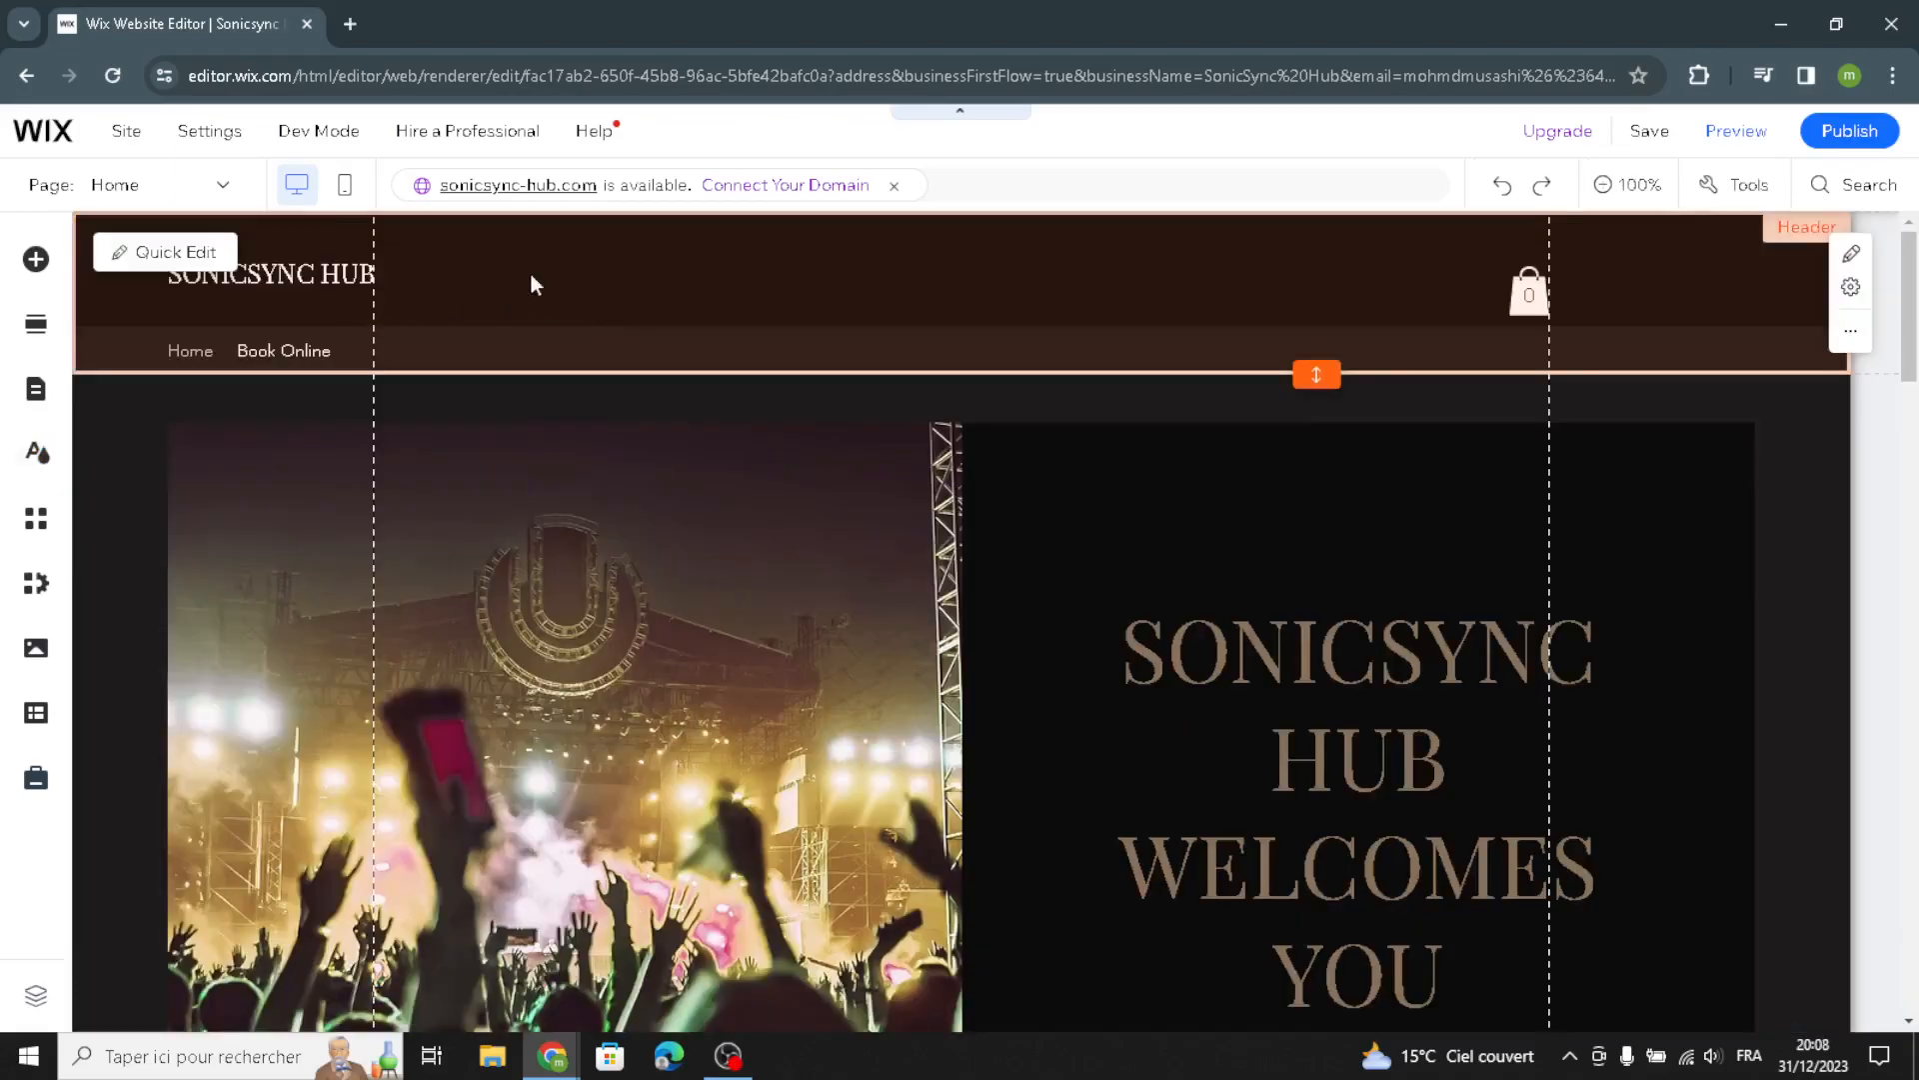
Open Quick Edit for the header and the welcome section to review their content, then close it
click(879, 283)
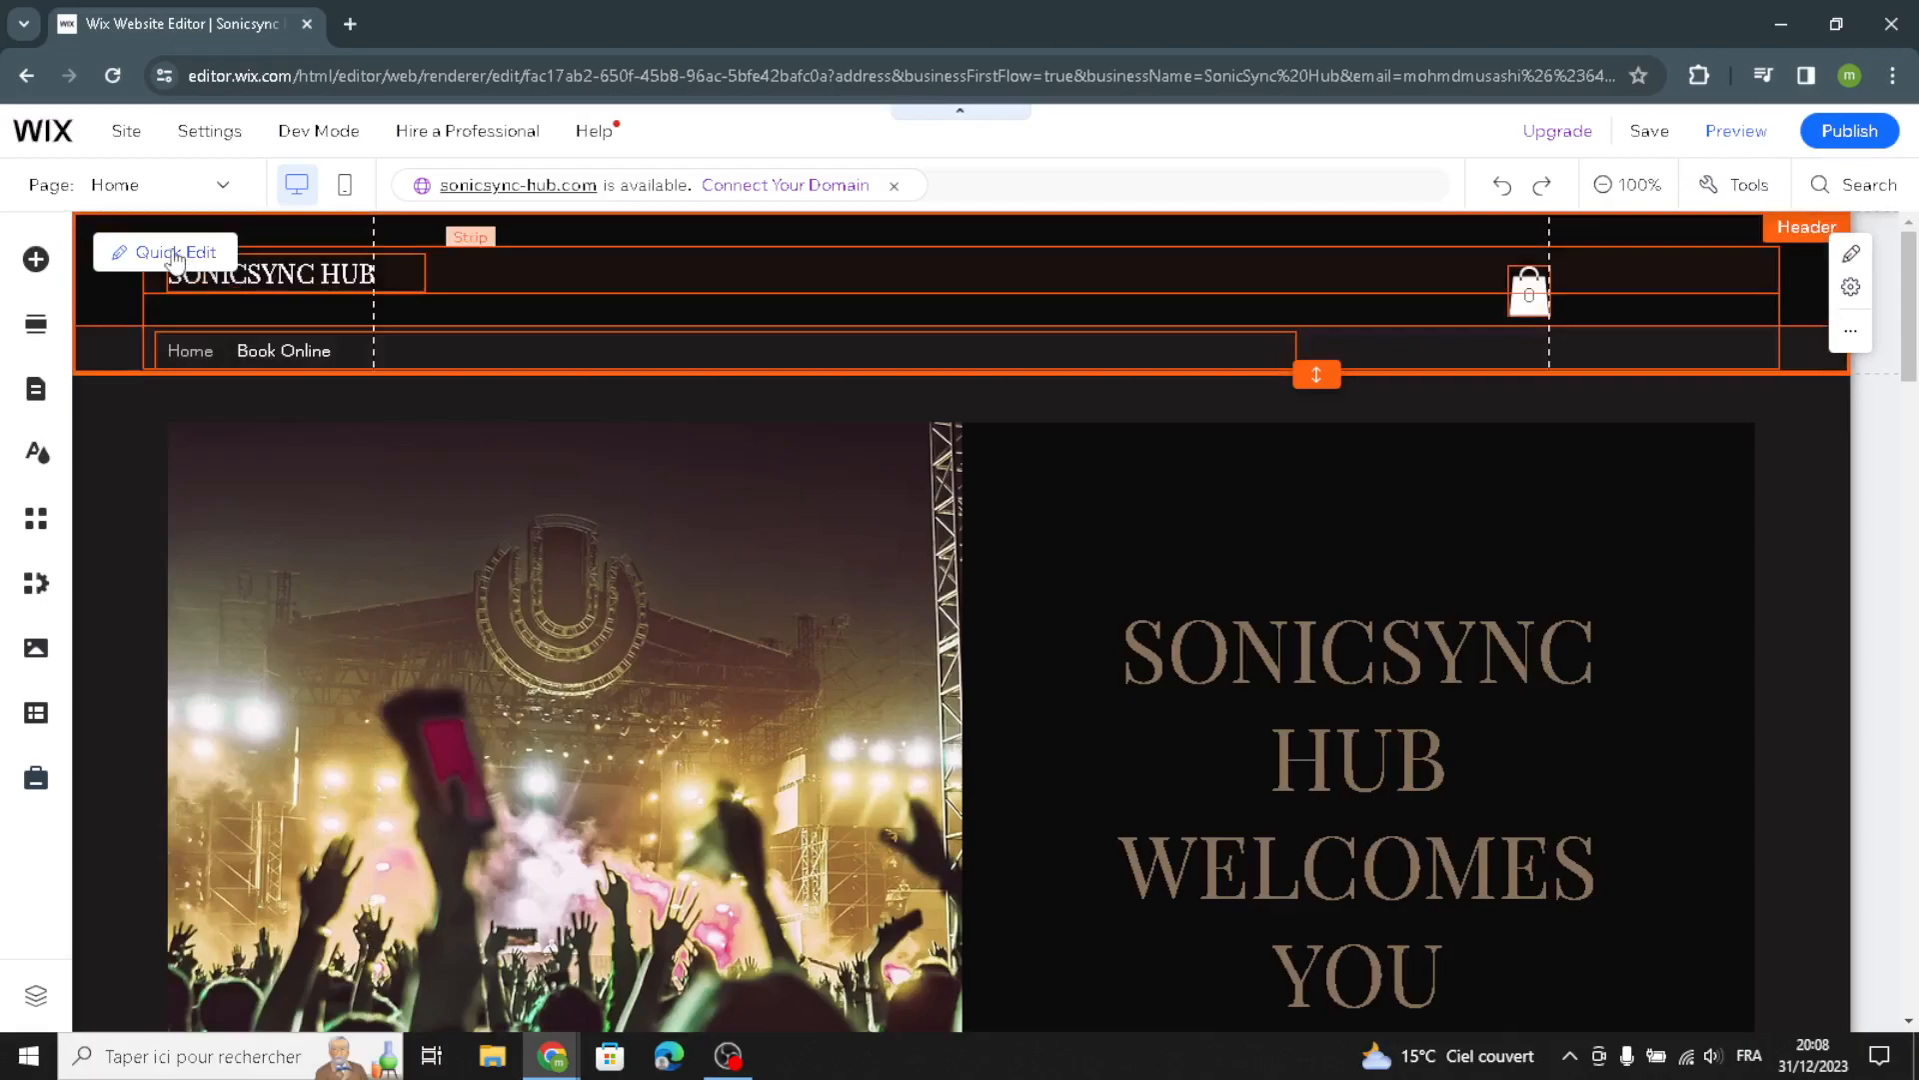
click(238, 247)
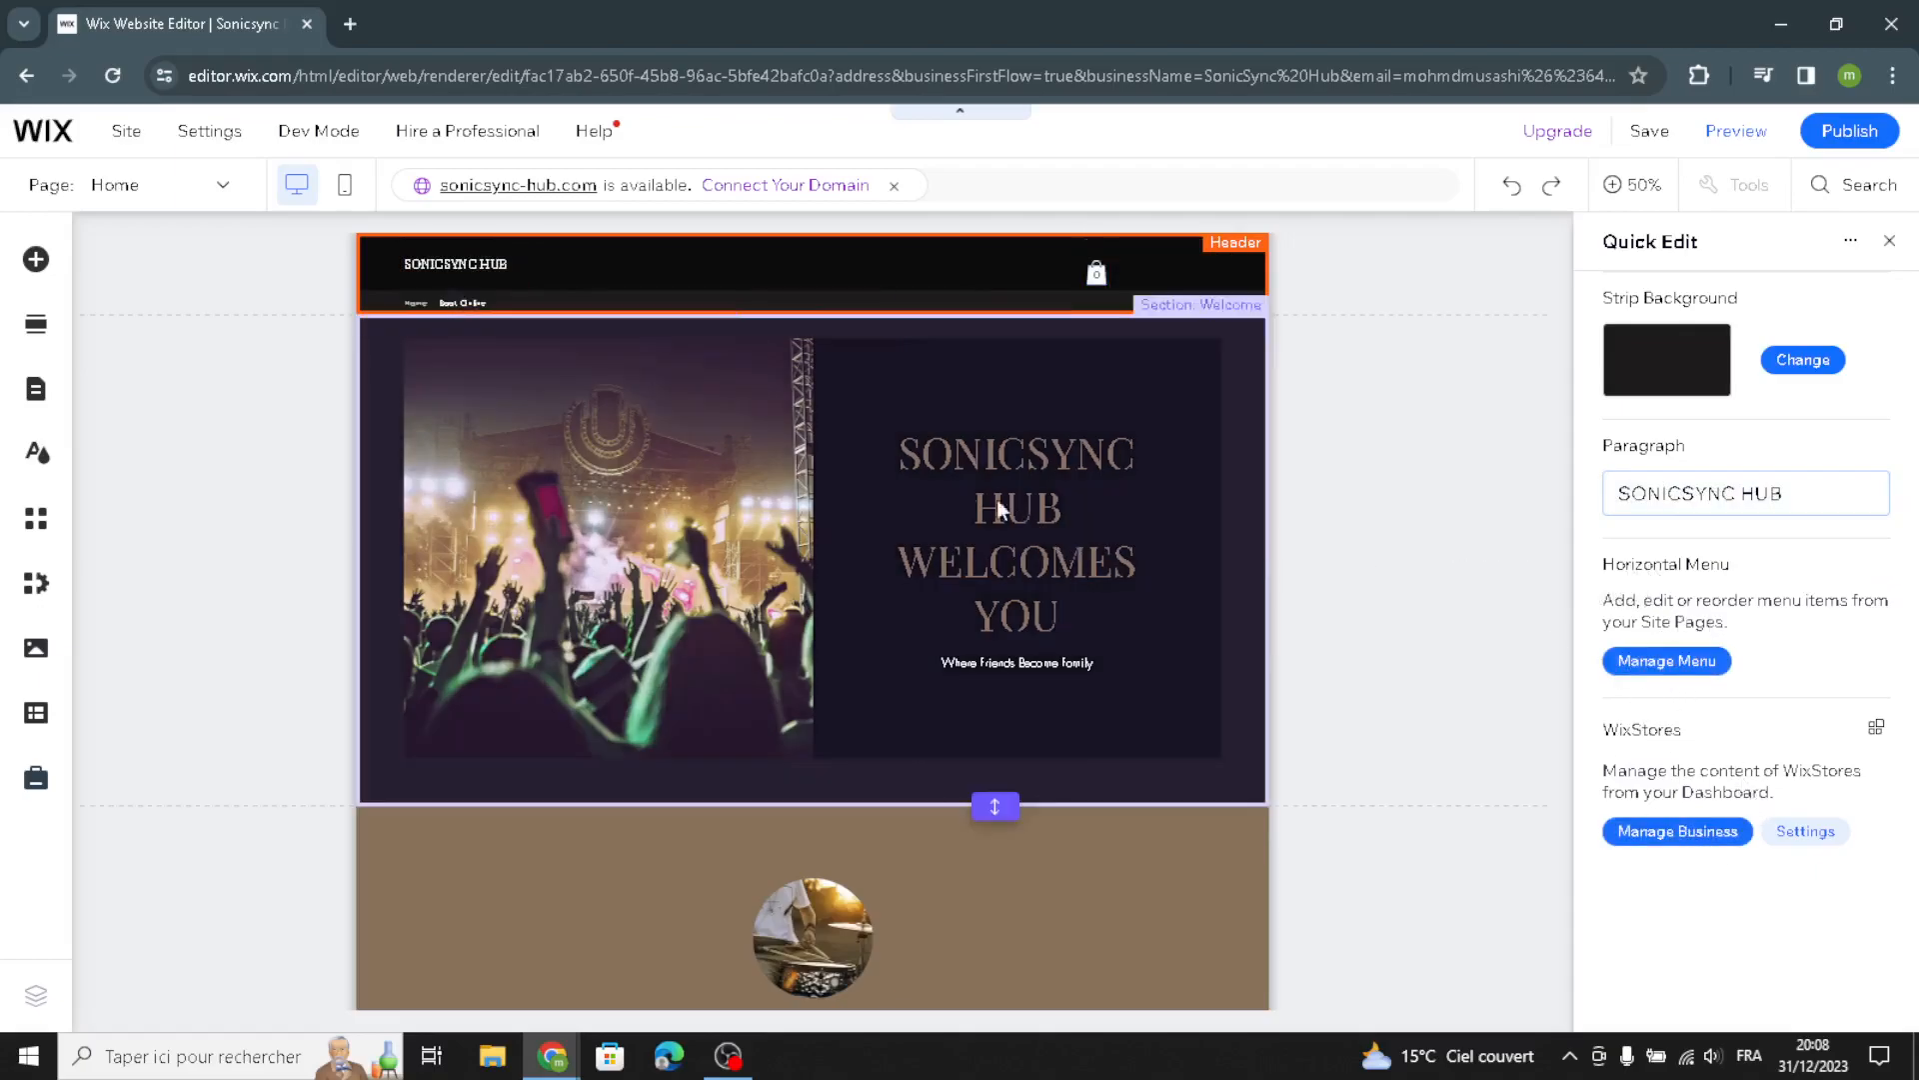
click(674, 440)
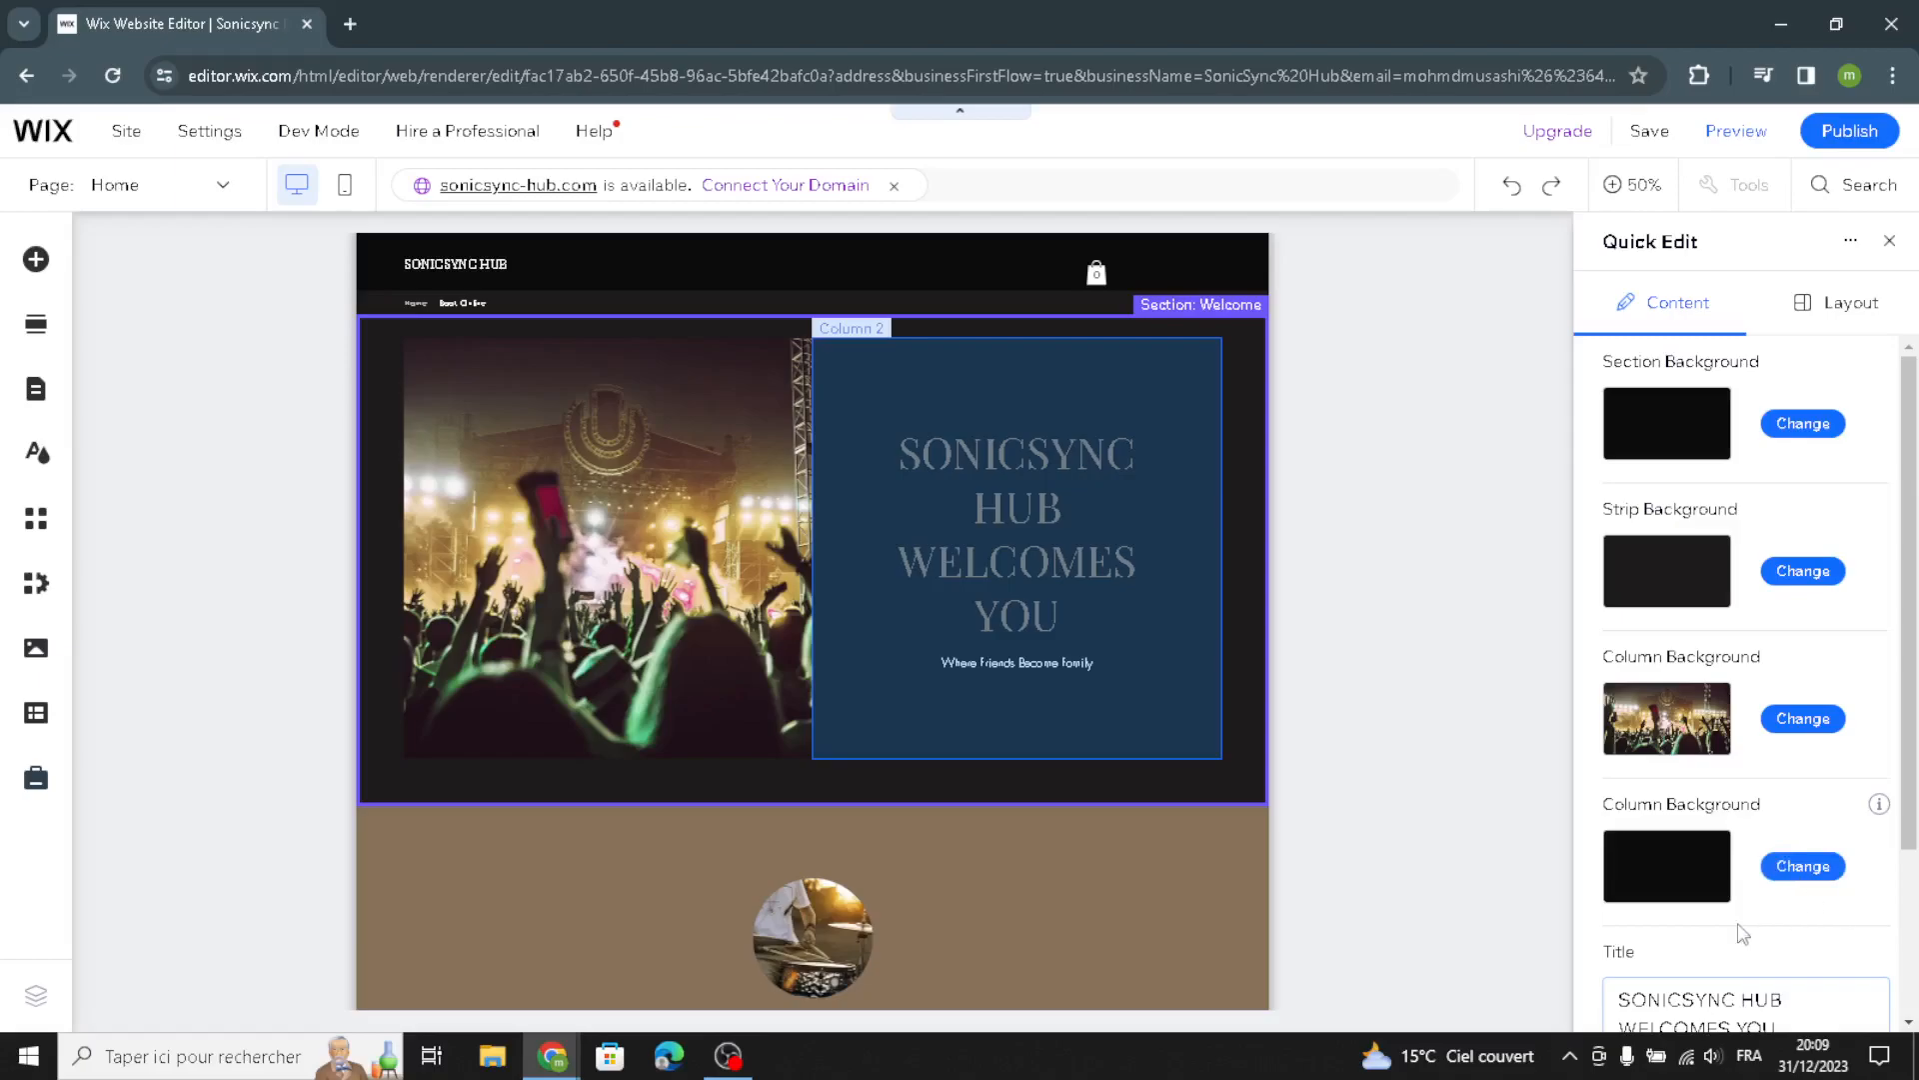
scroll(1742, 933, down, 3)
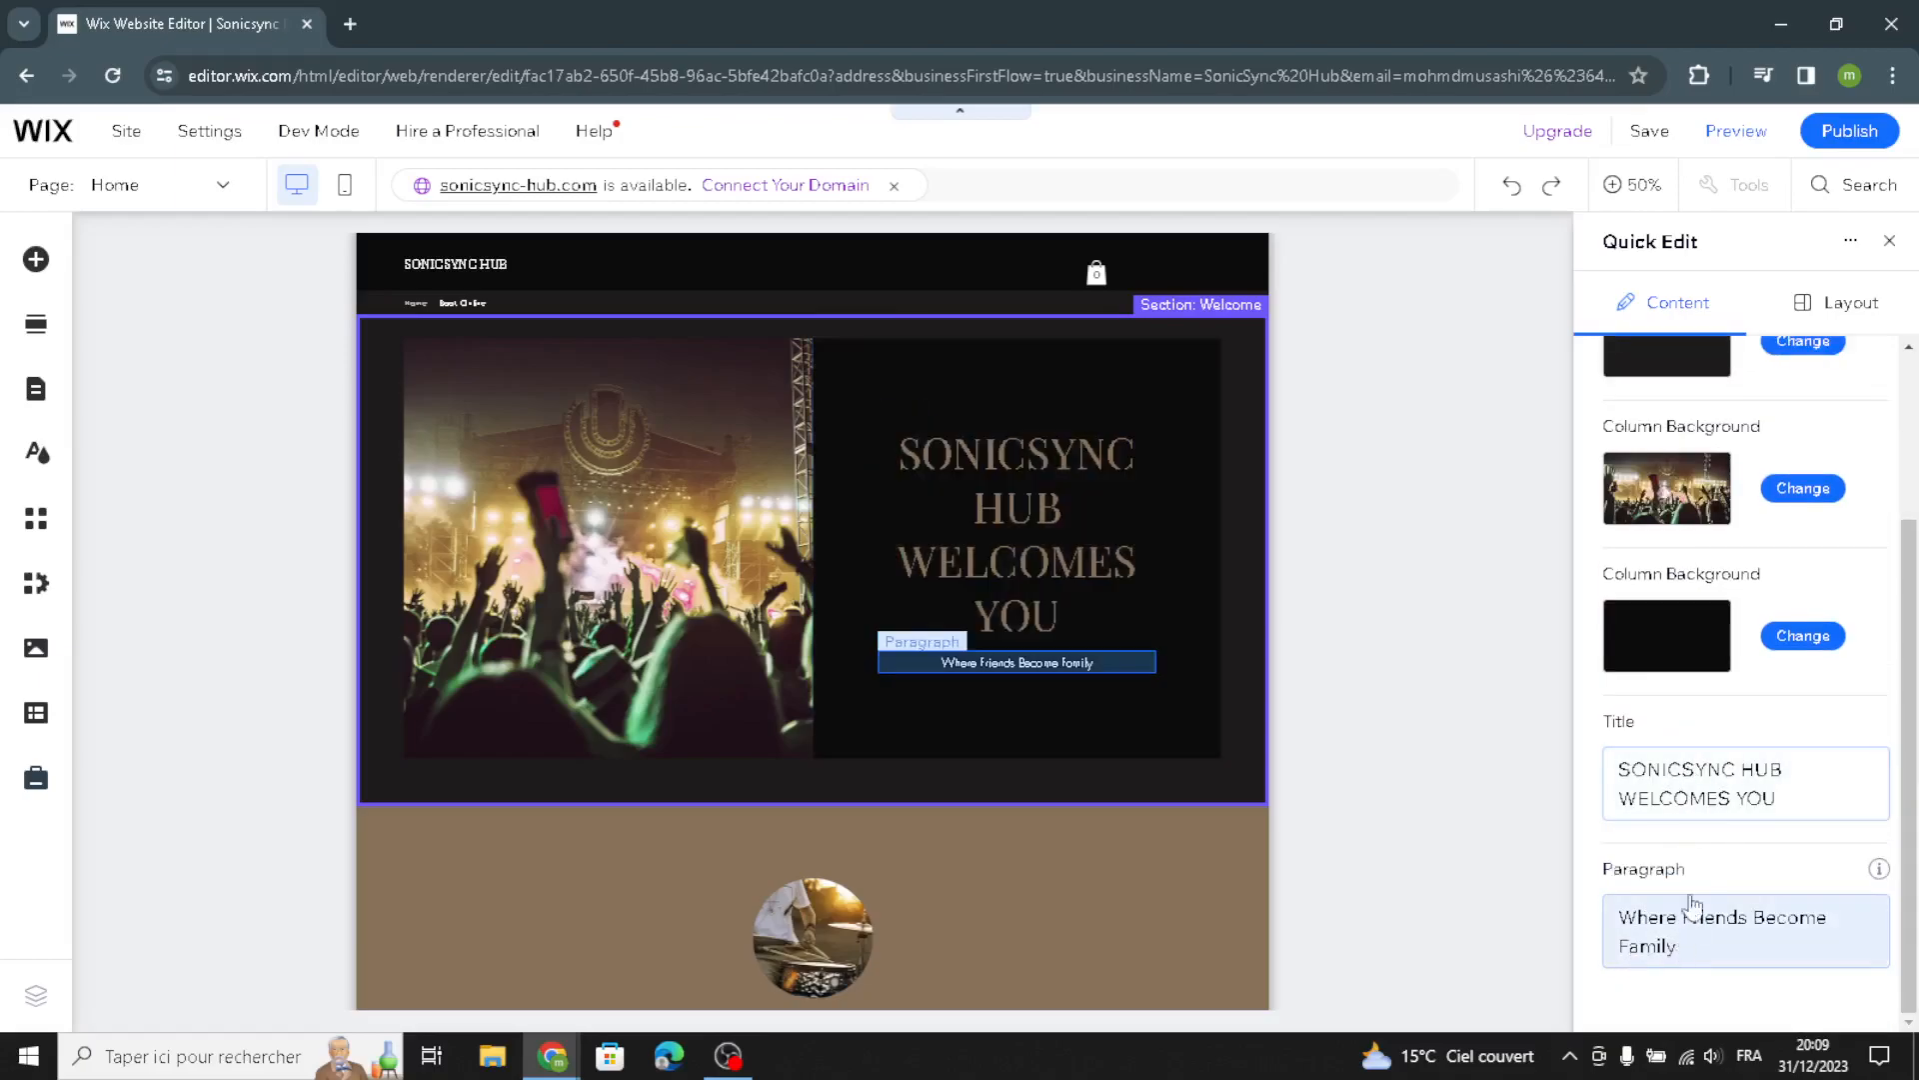
click(1889, 240)
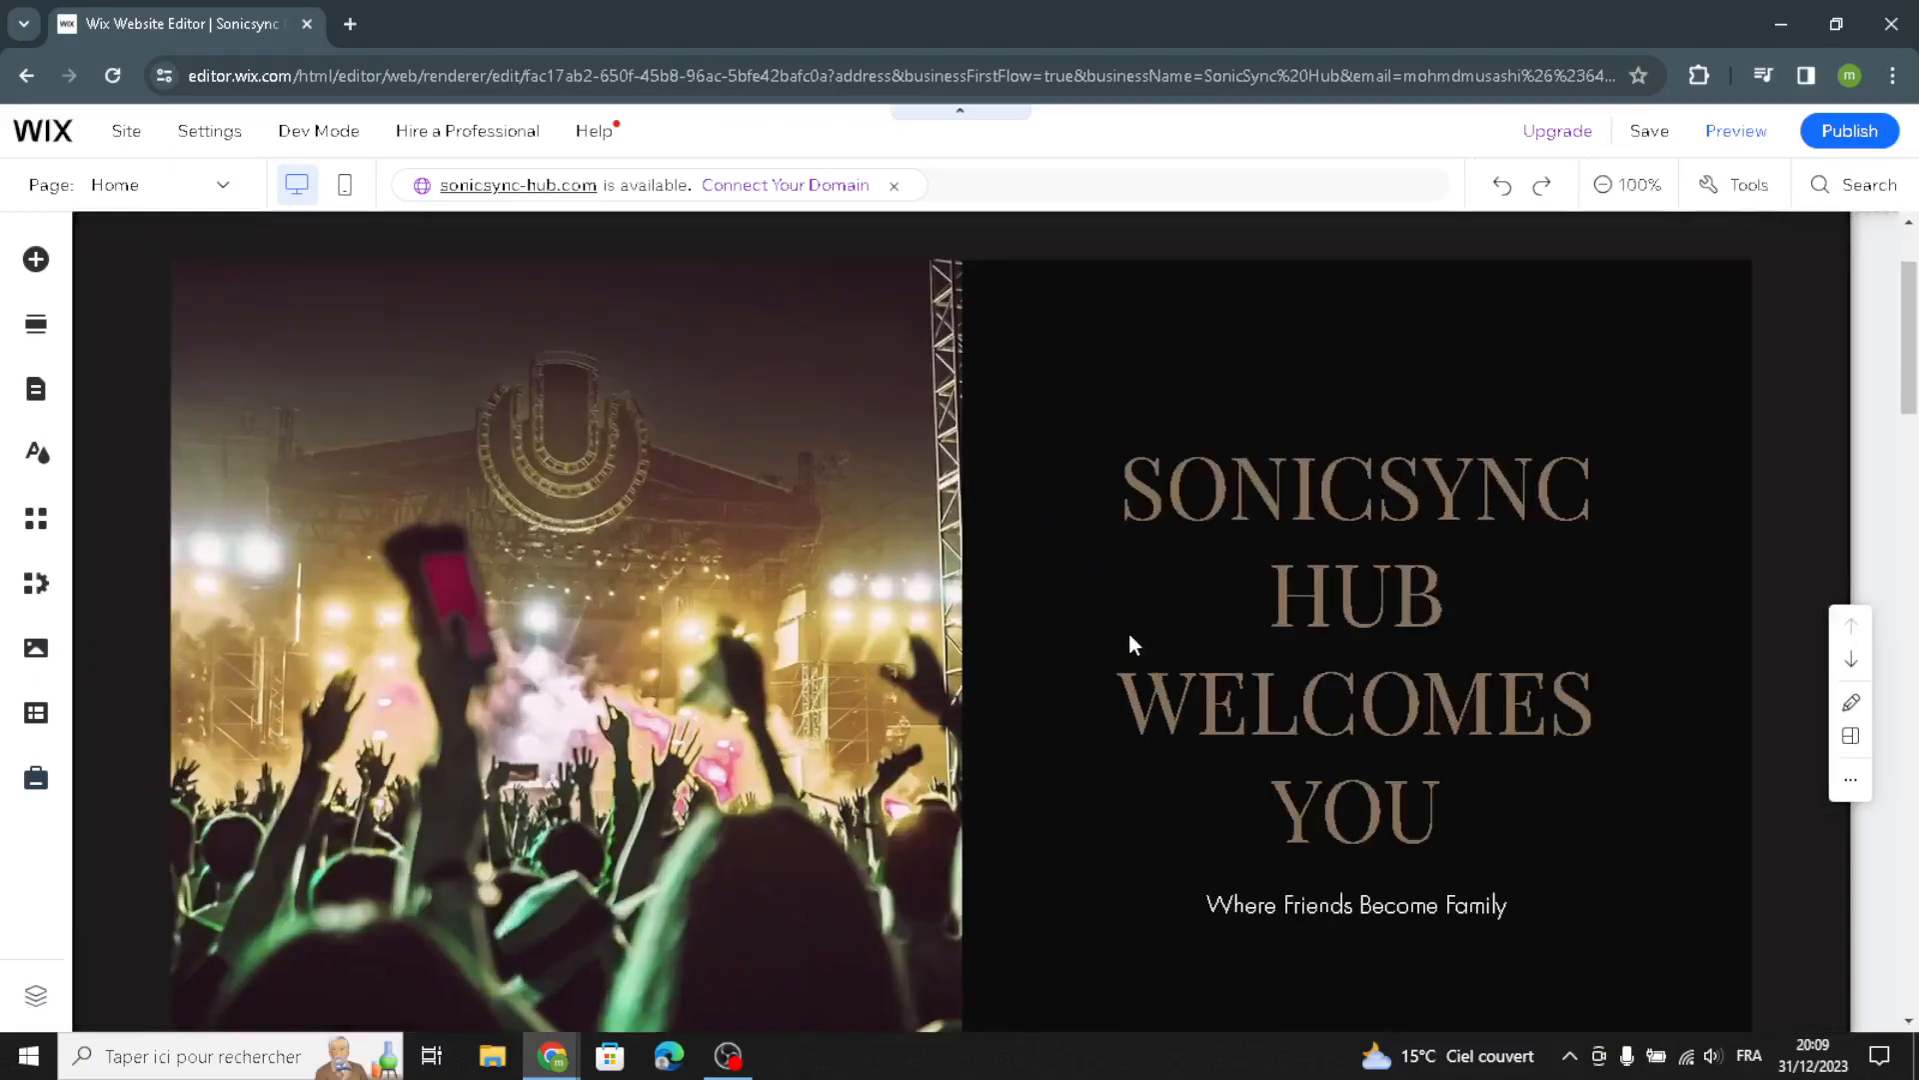
Generate AI text from the Welcome section suggestion and use it to replace the welcome subtitle paragraph
click(1277, 910)
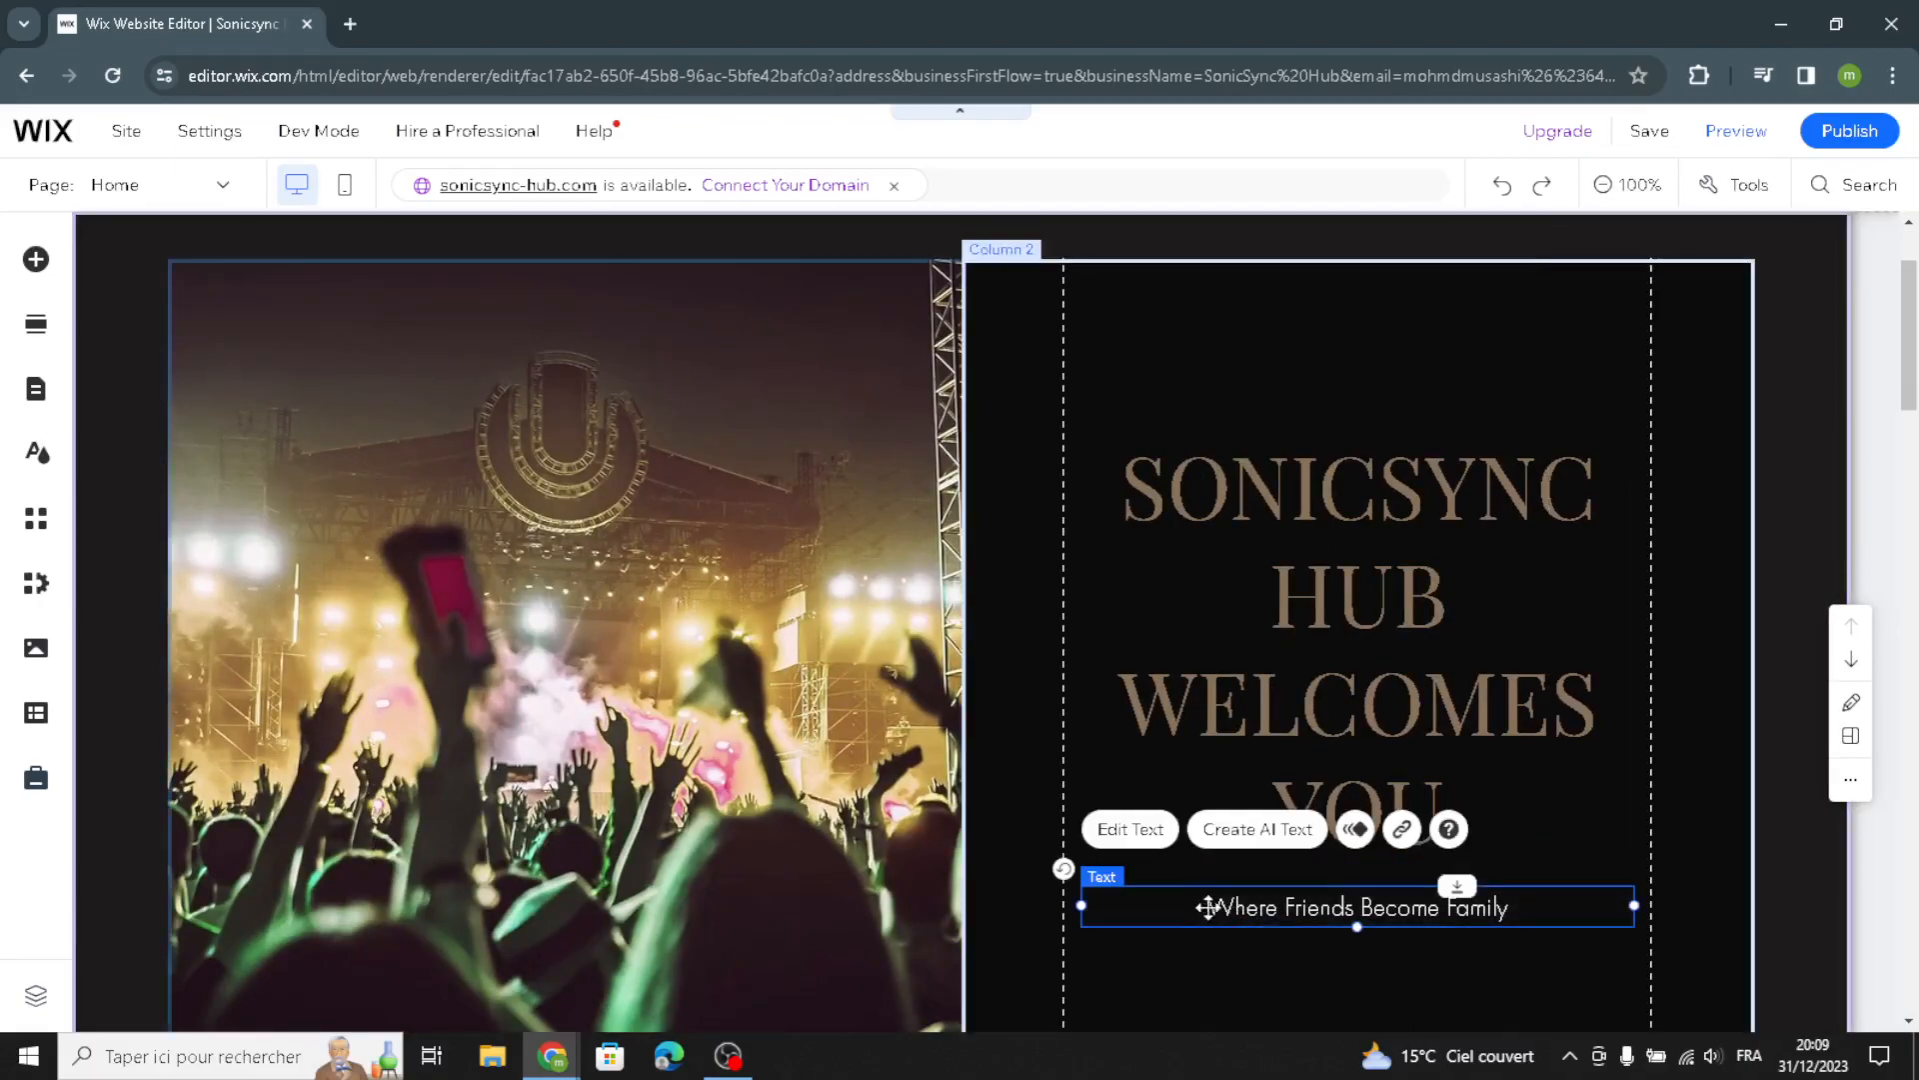
click(1257, 832)
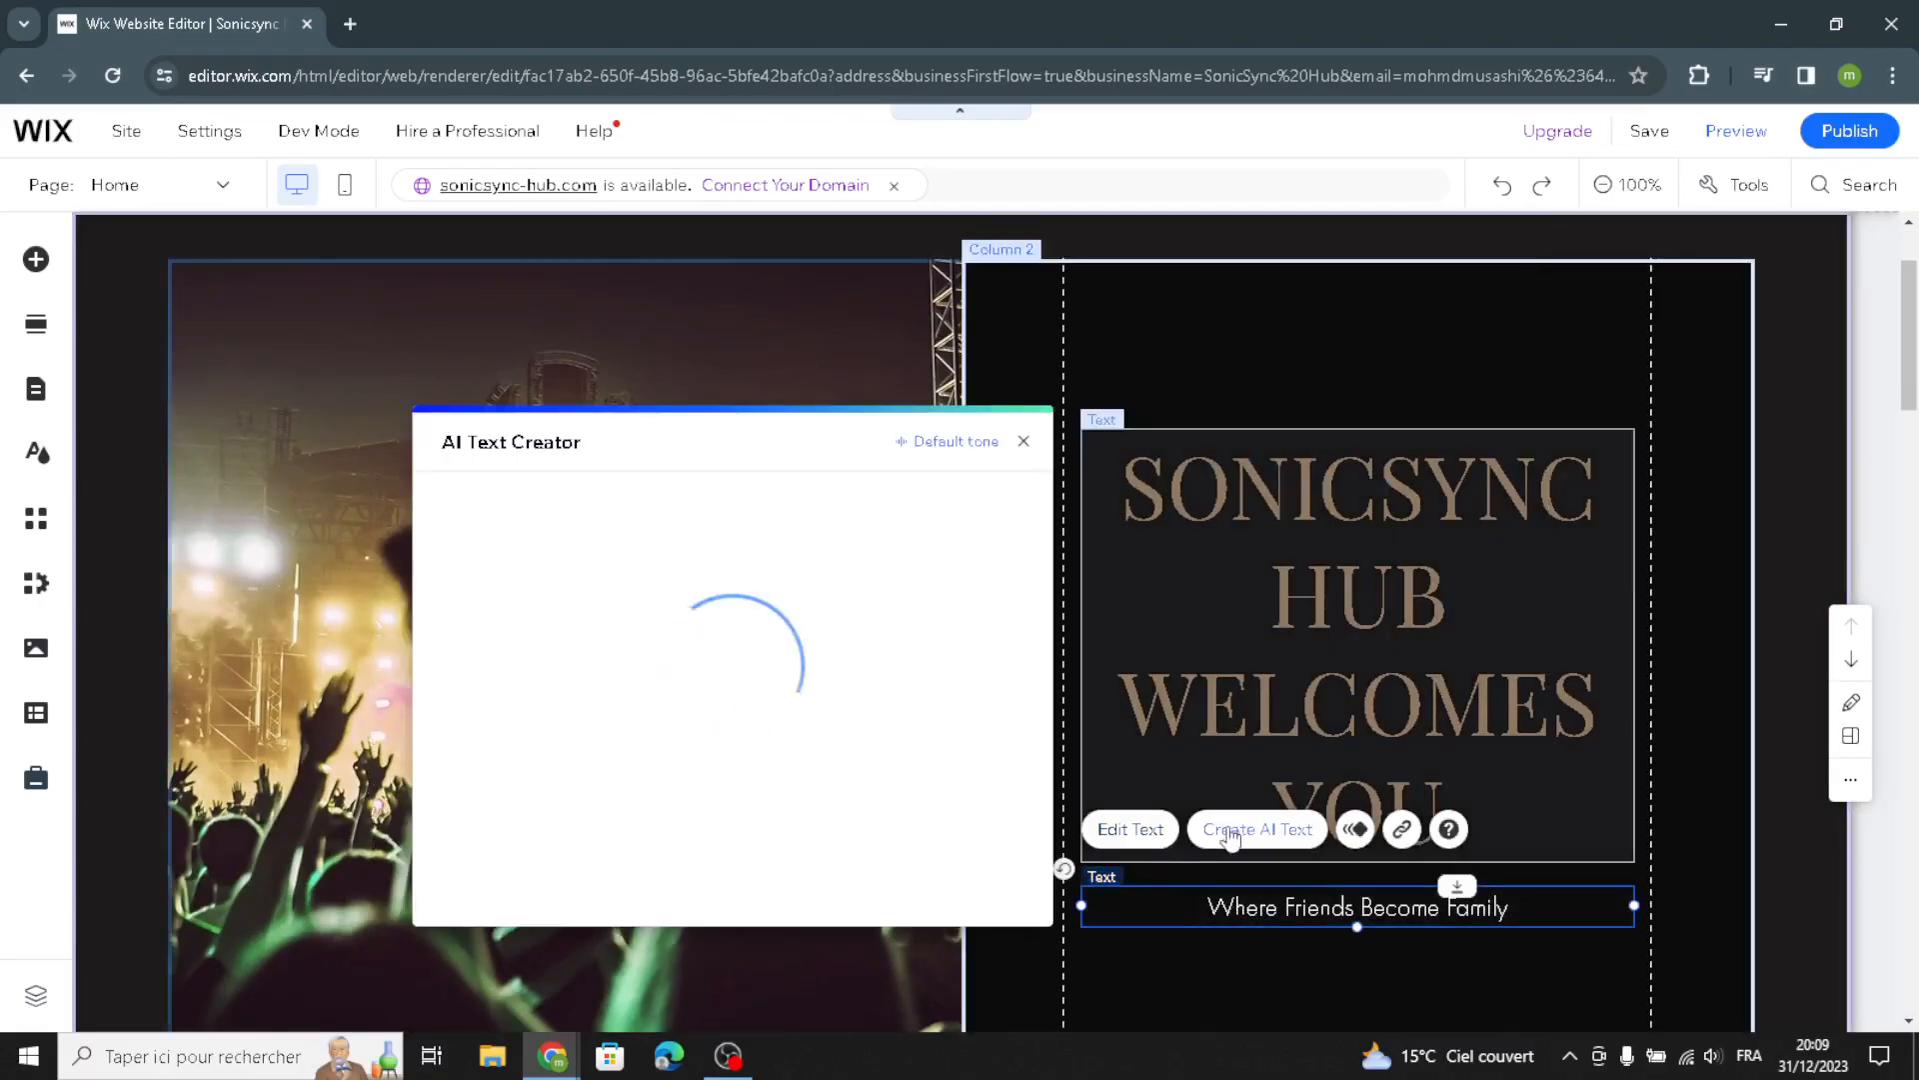
click(505, 851)
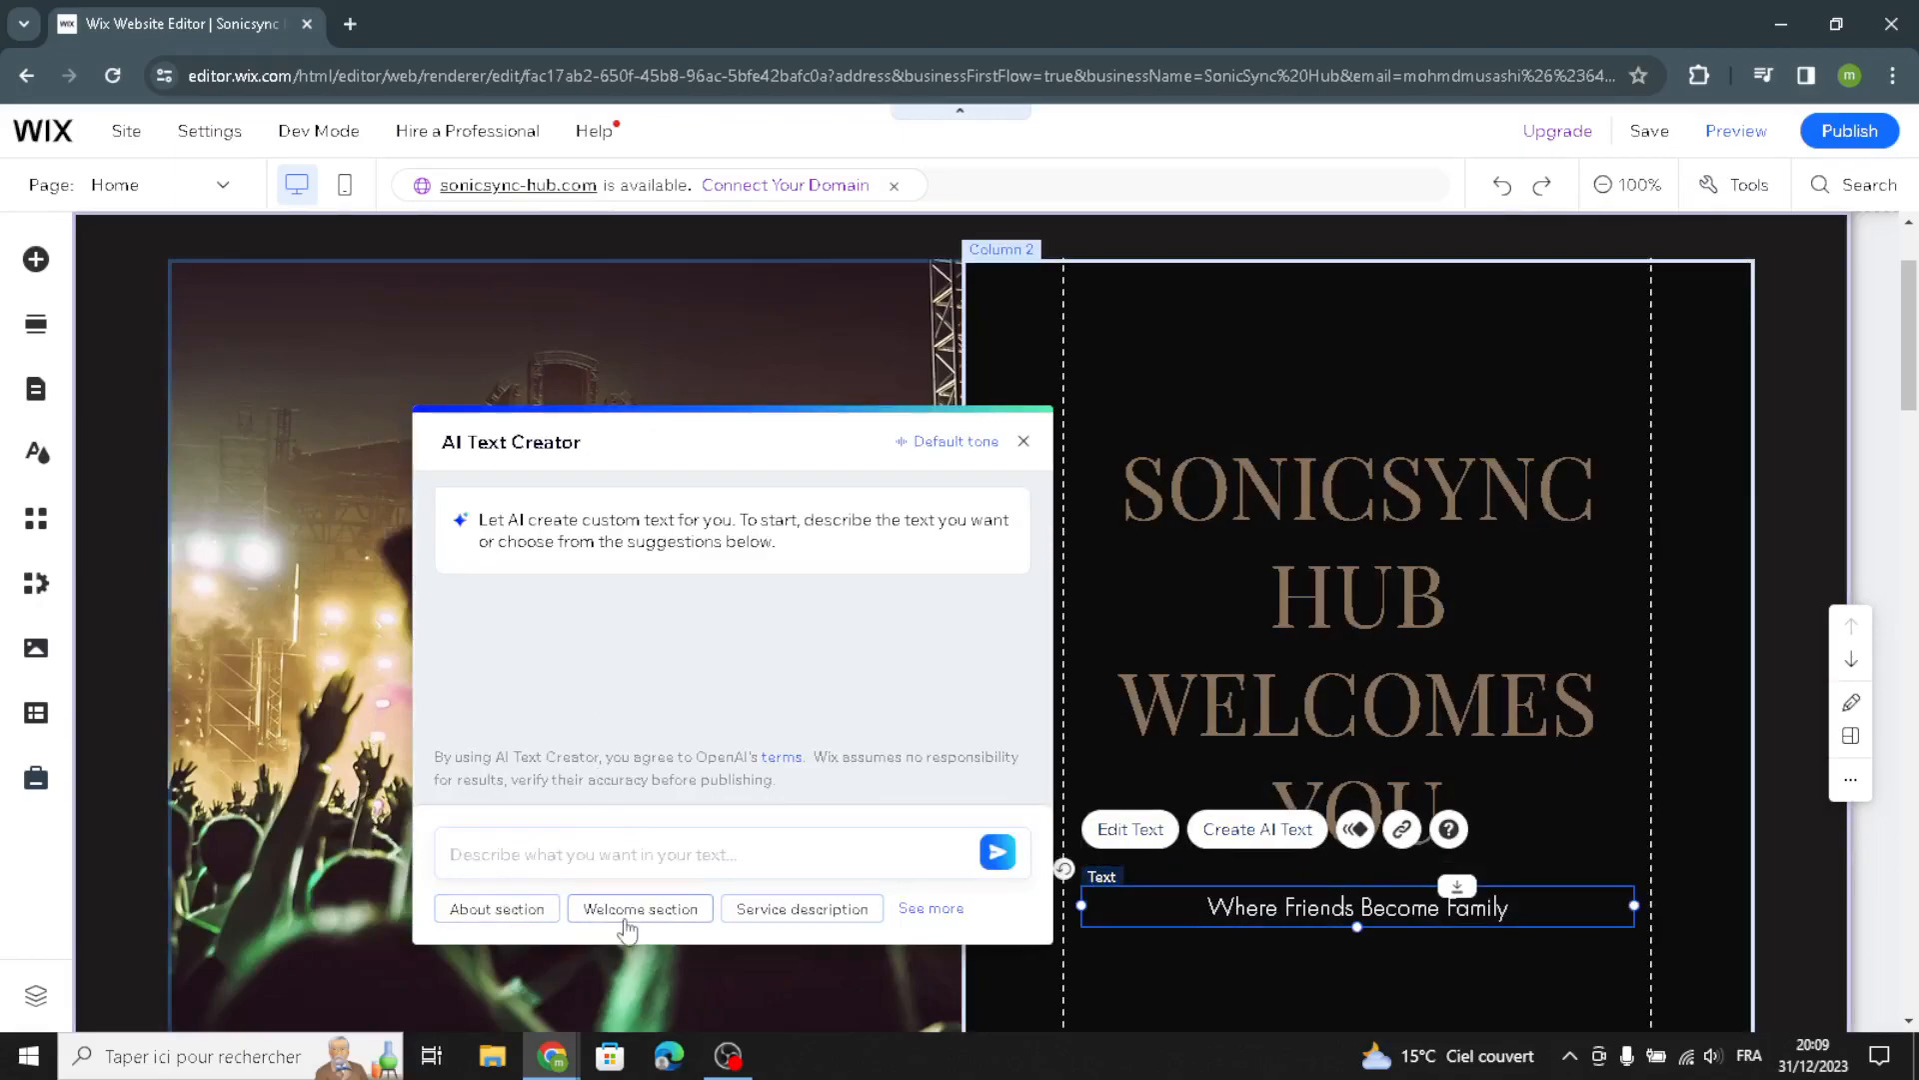
click(617, 912)
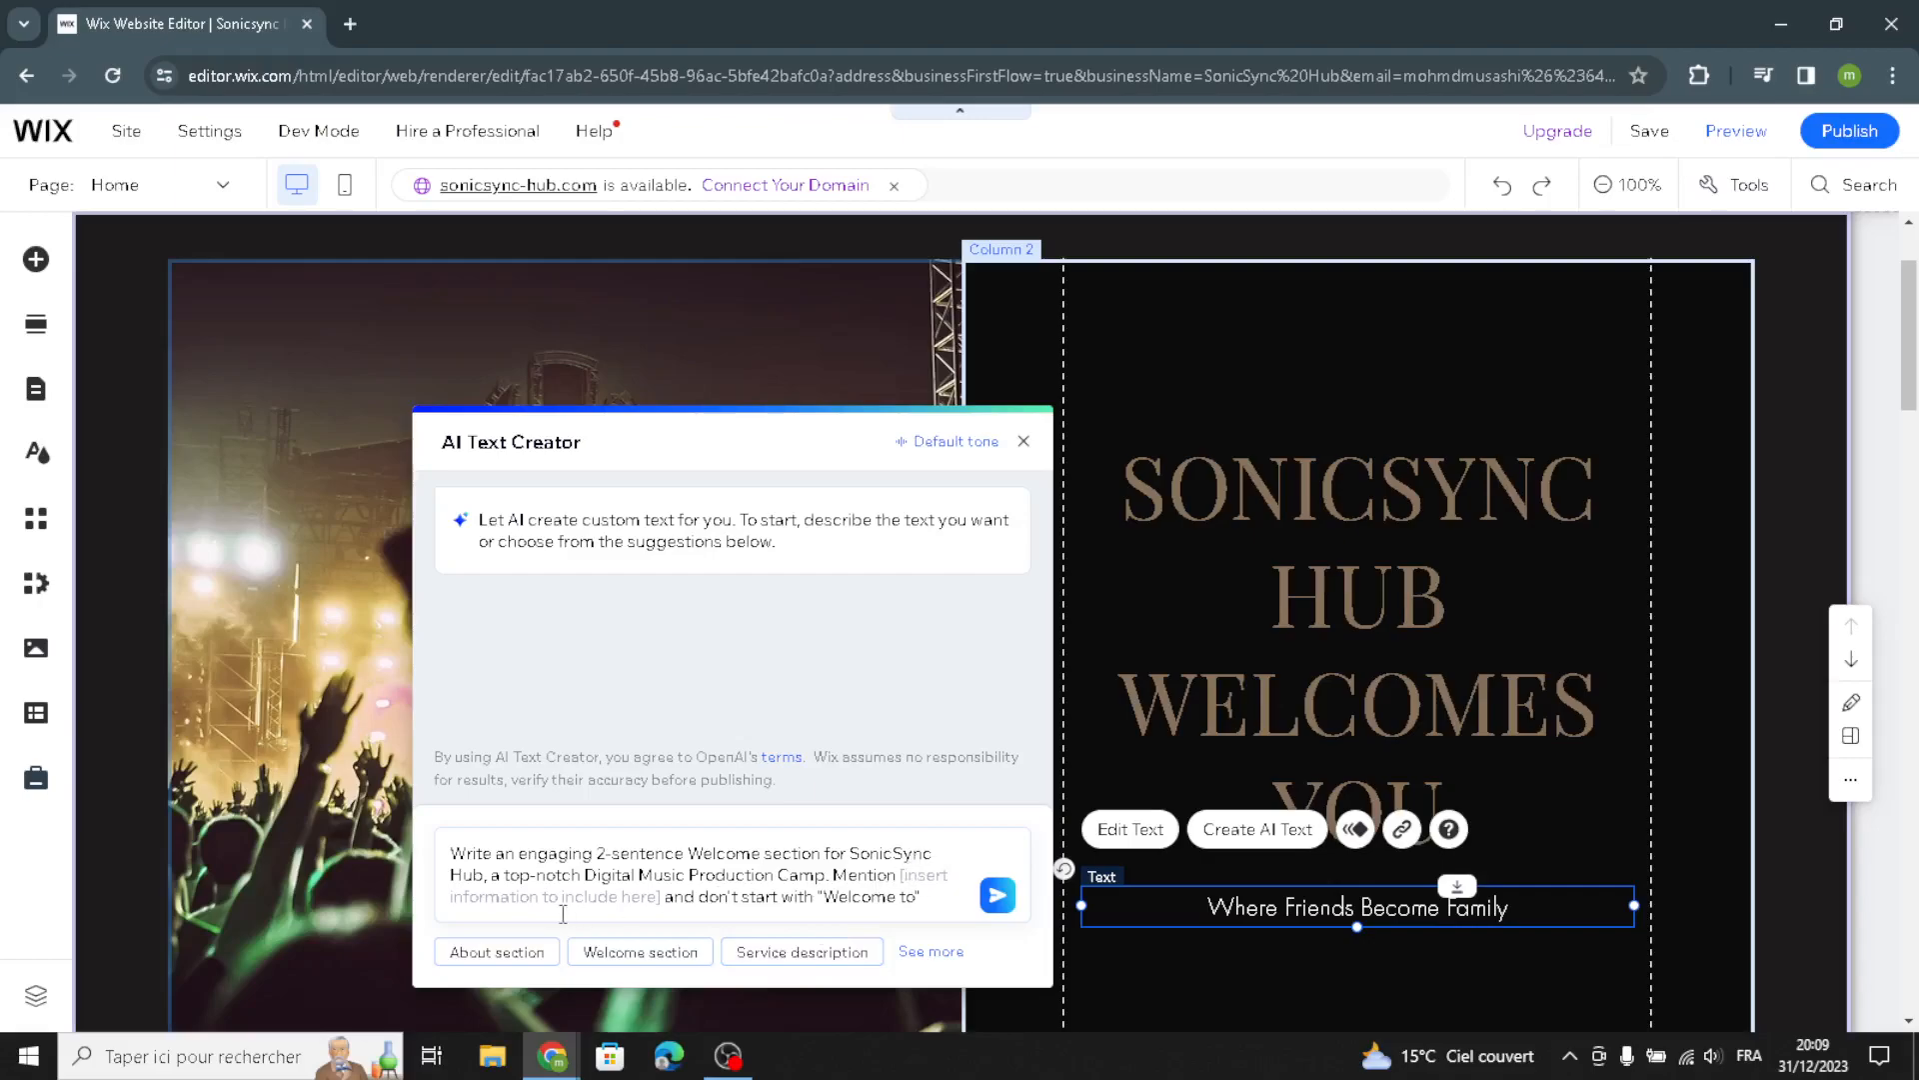
click(994, 897)
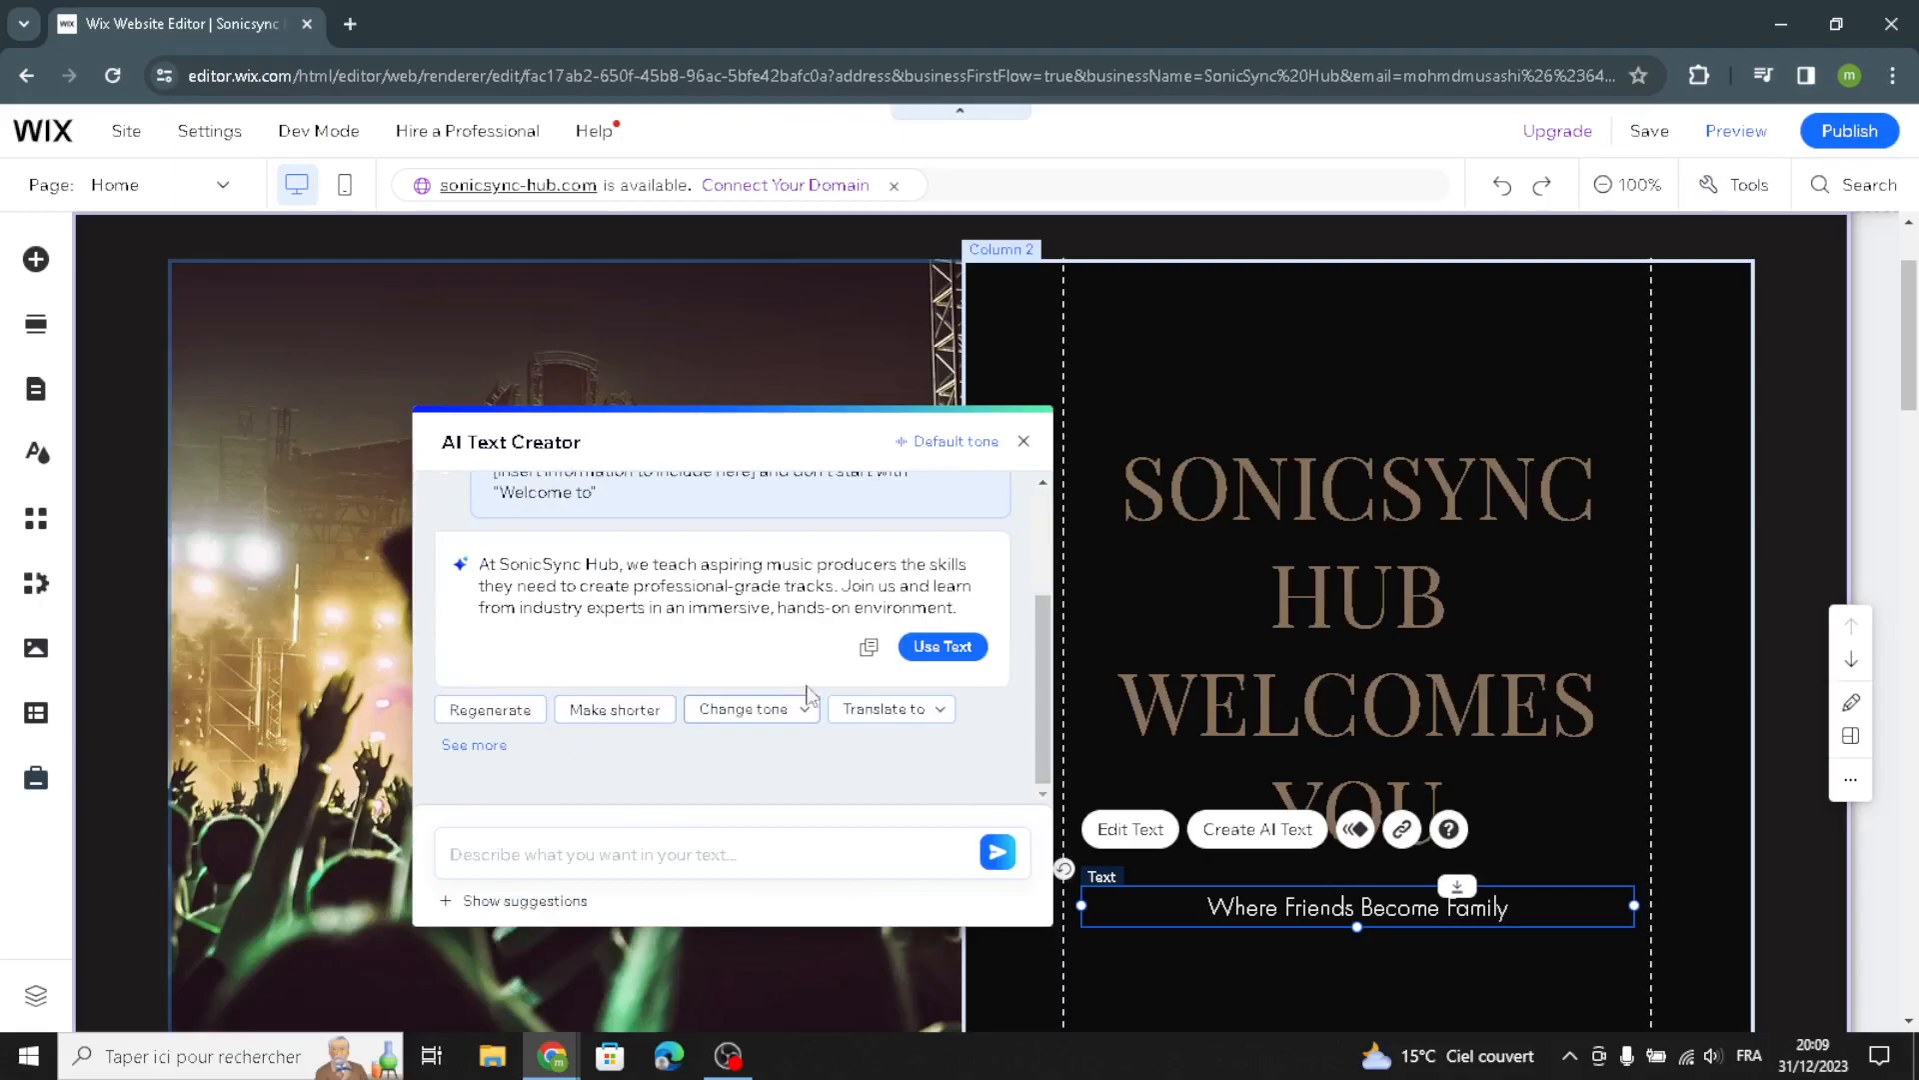
click(943, 646)
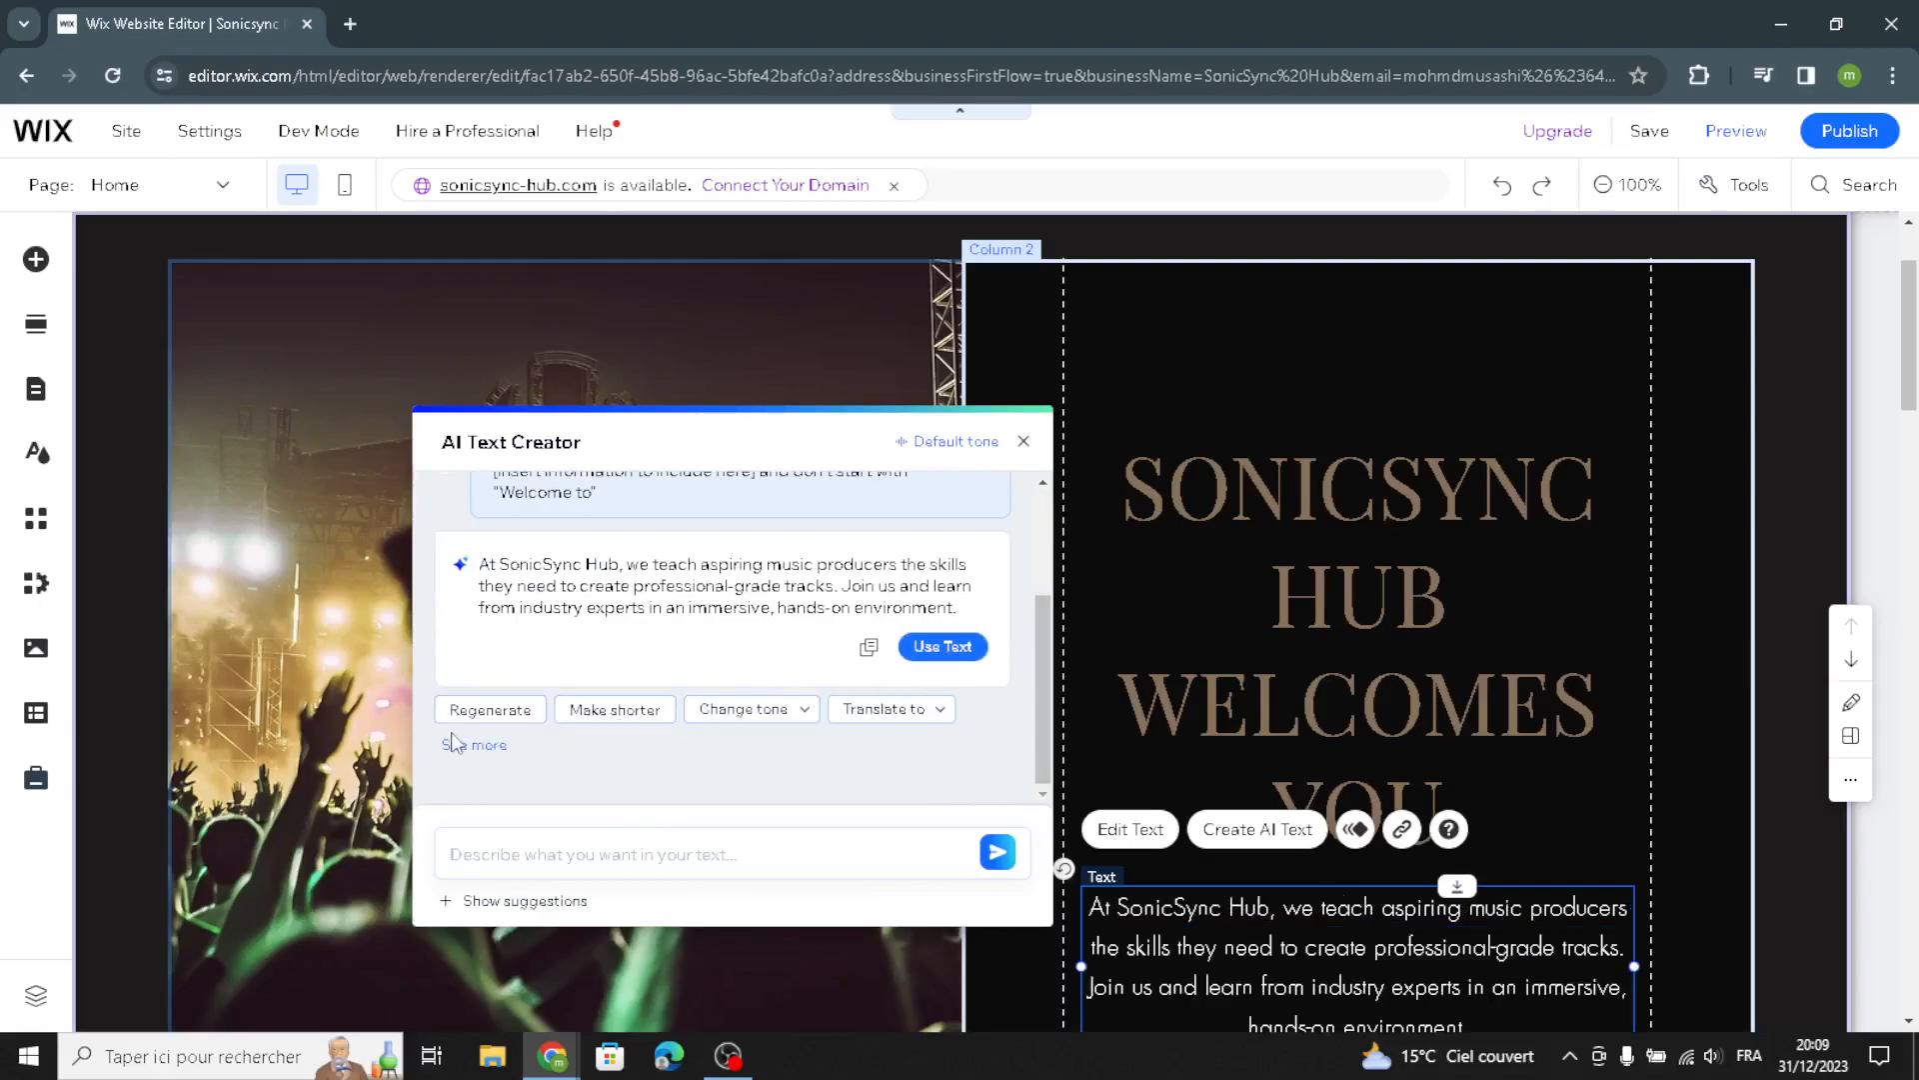
click(1023, 441)
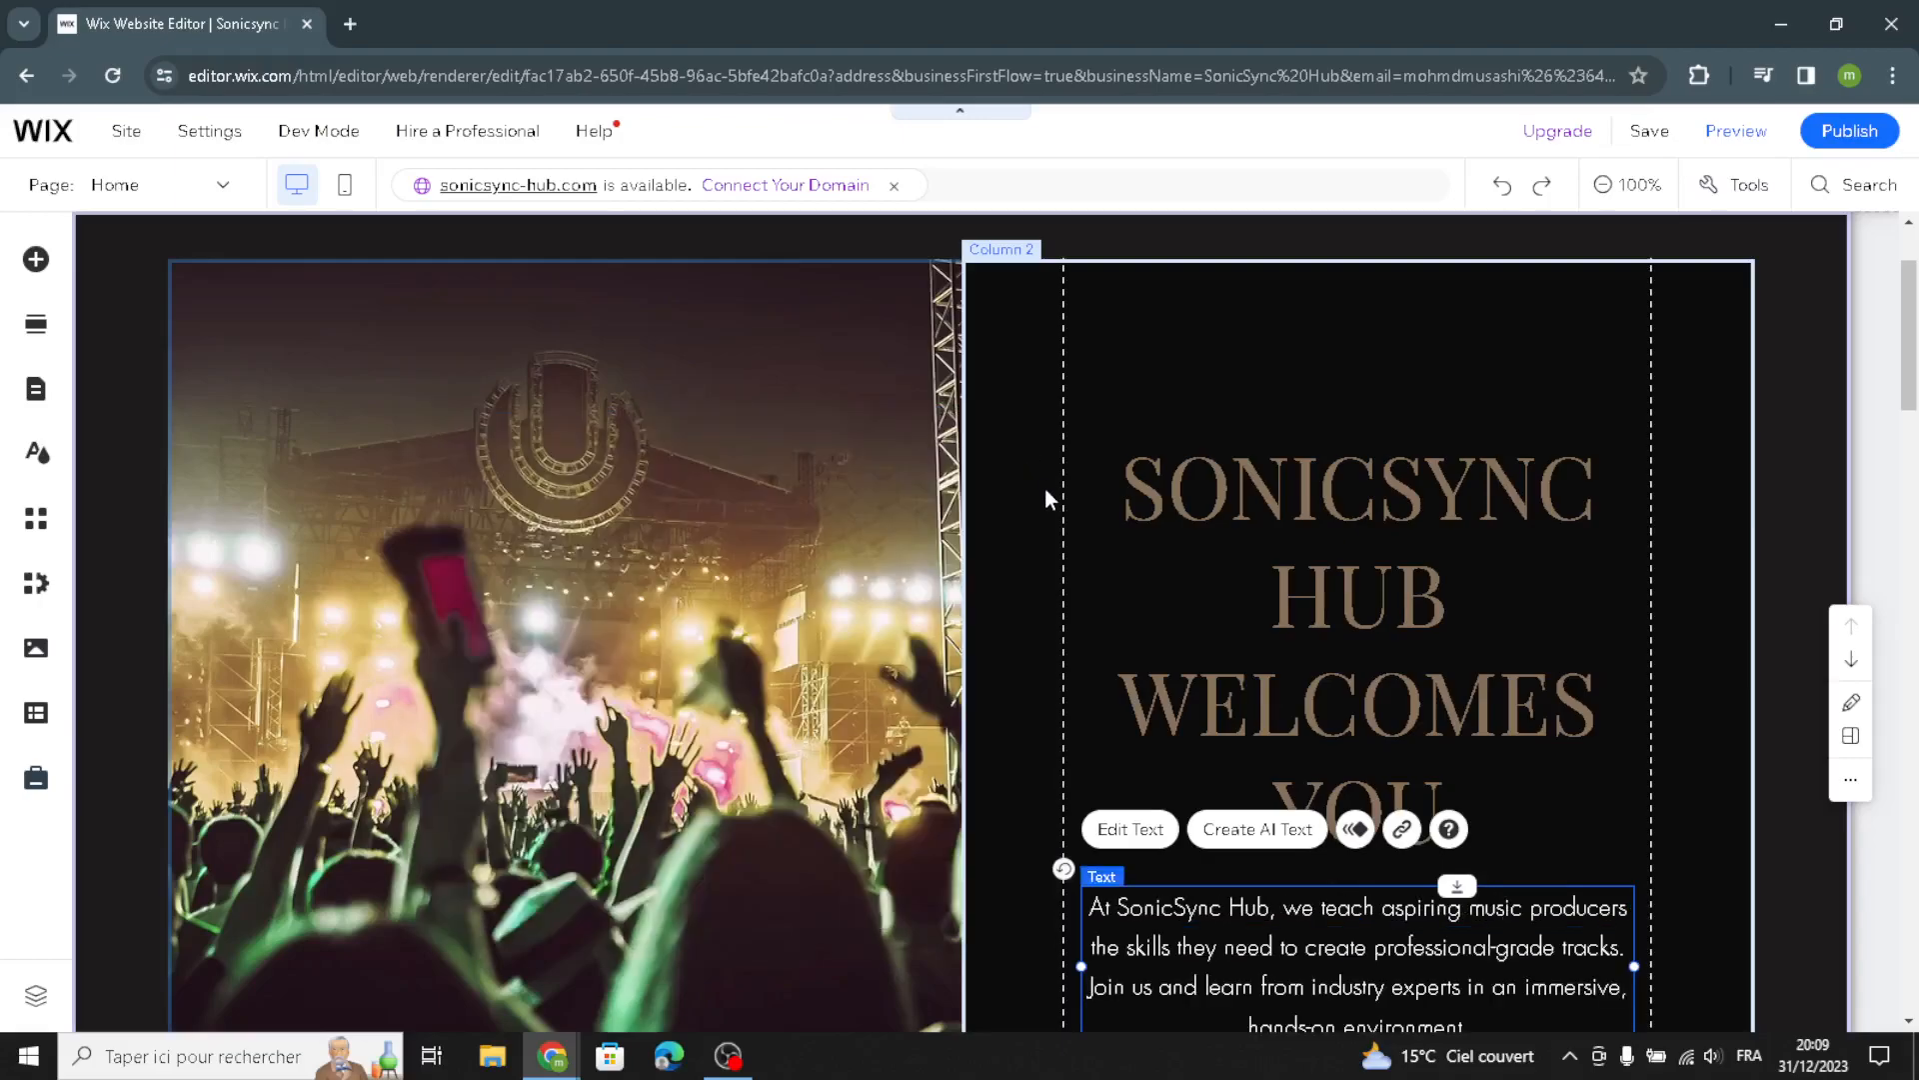
Restyle the welcome paragraph with the Heading 6 style and the Poppins Extra Light font
scroll(1084, 624, down, 3)
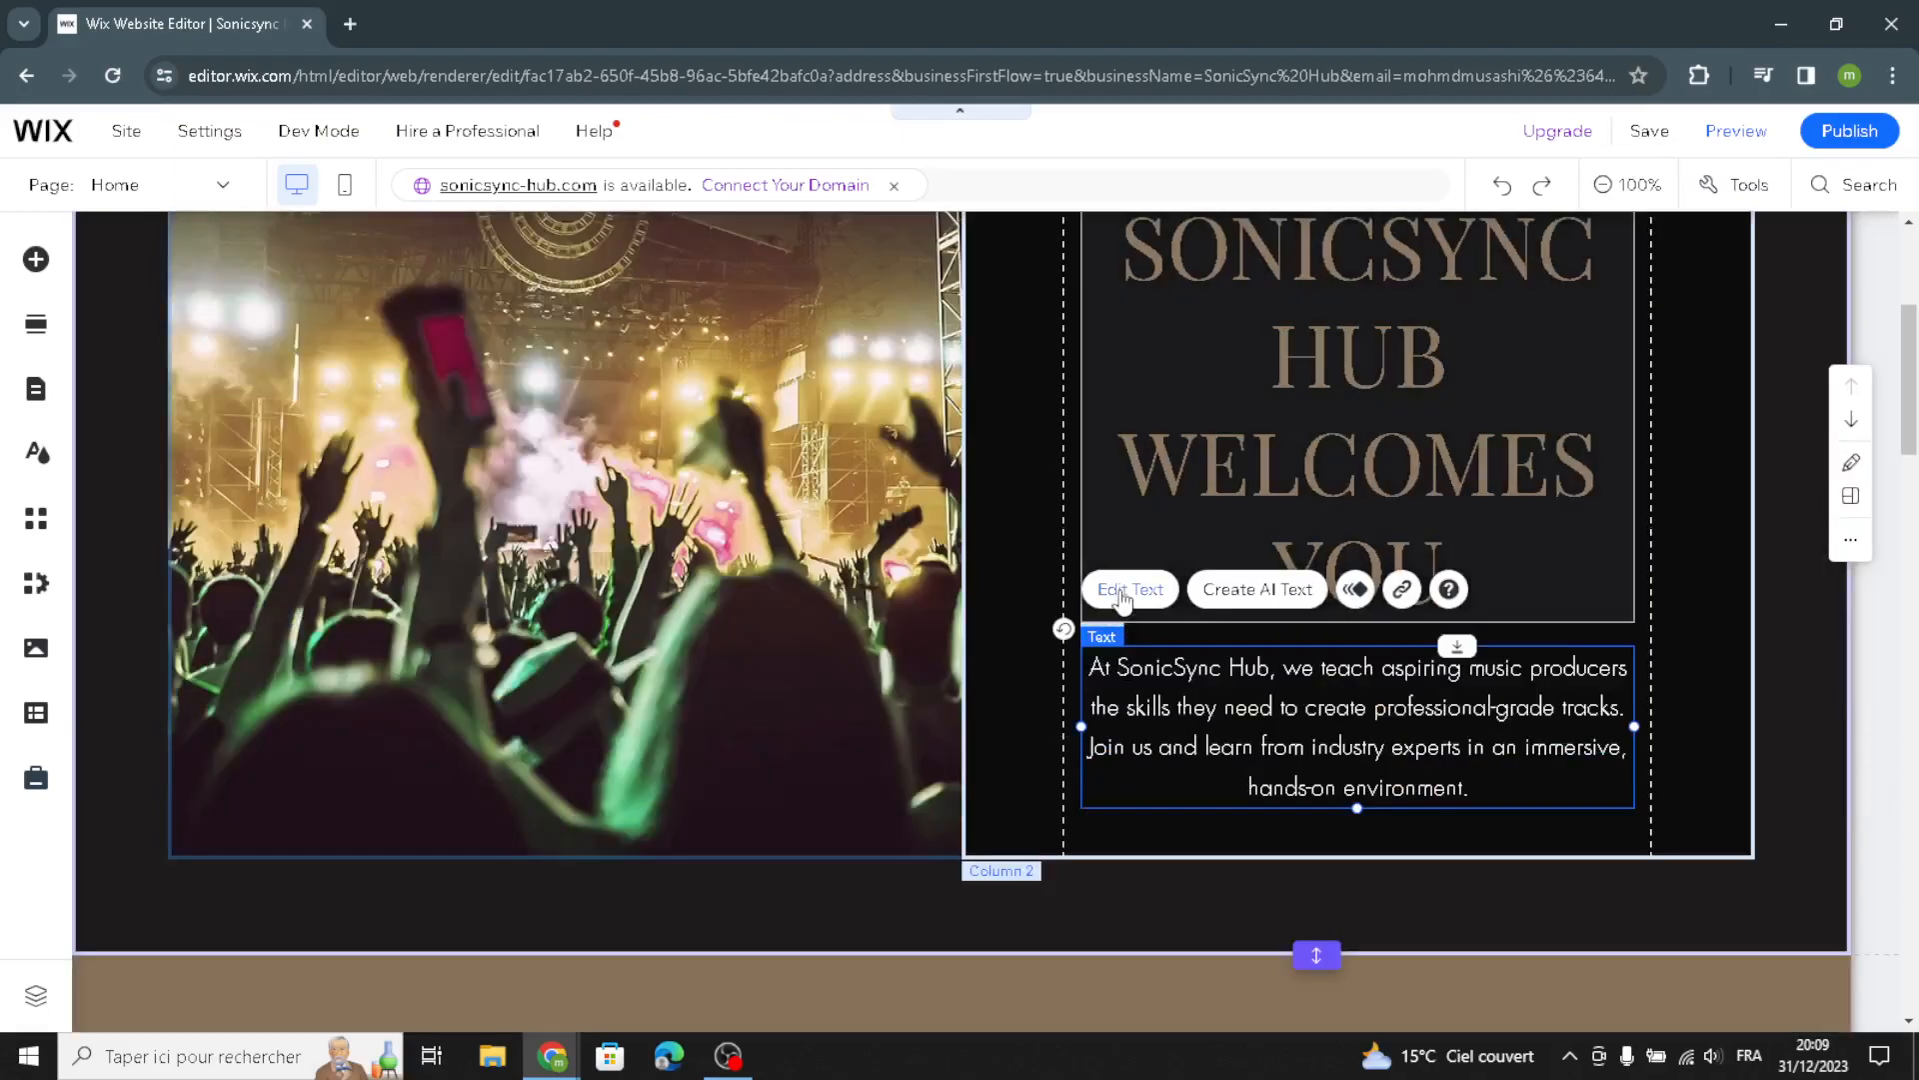
click(1130, 610)
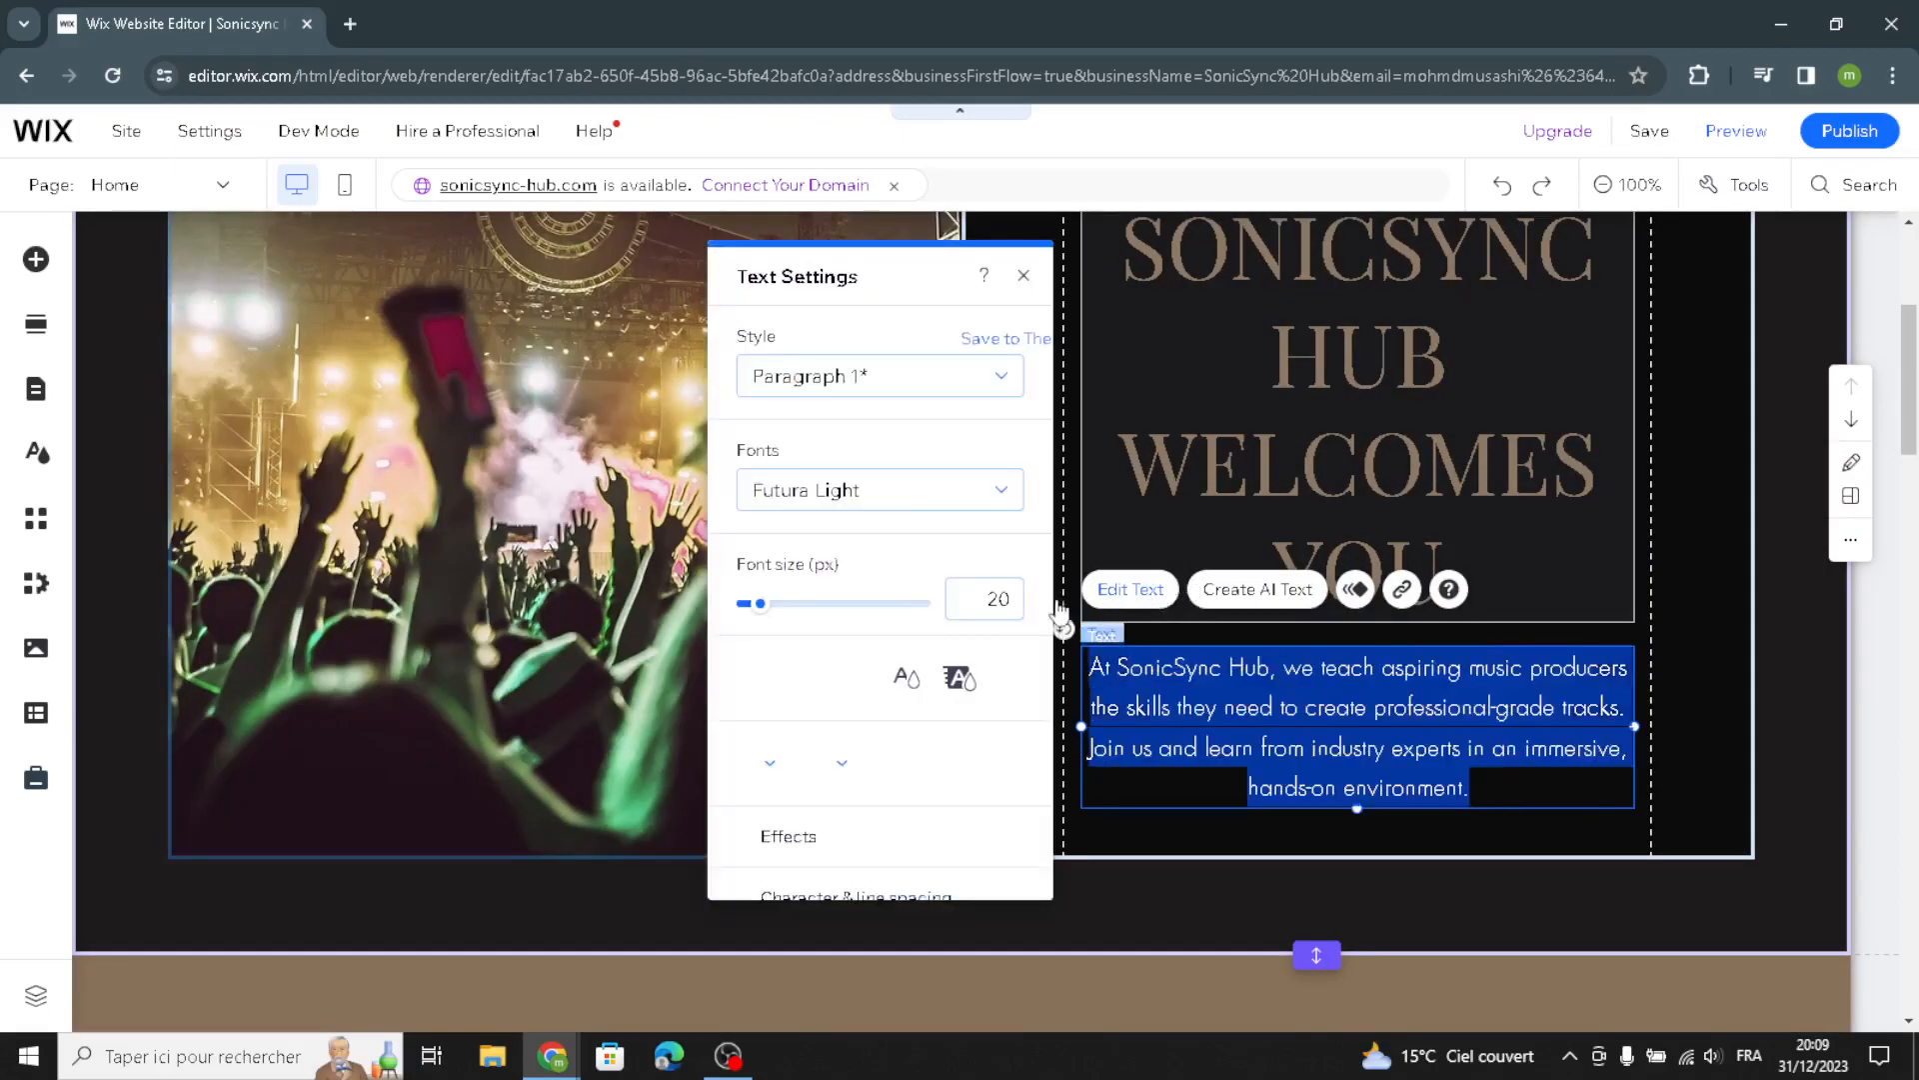
click(880, 376)
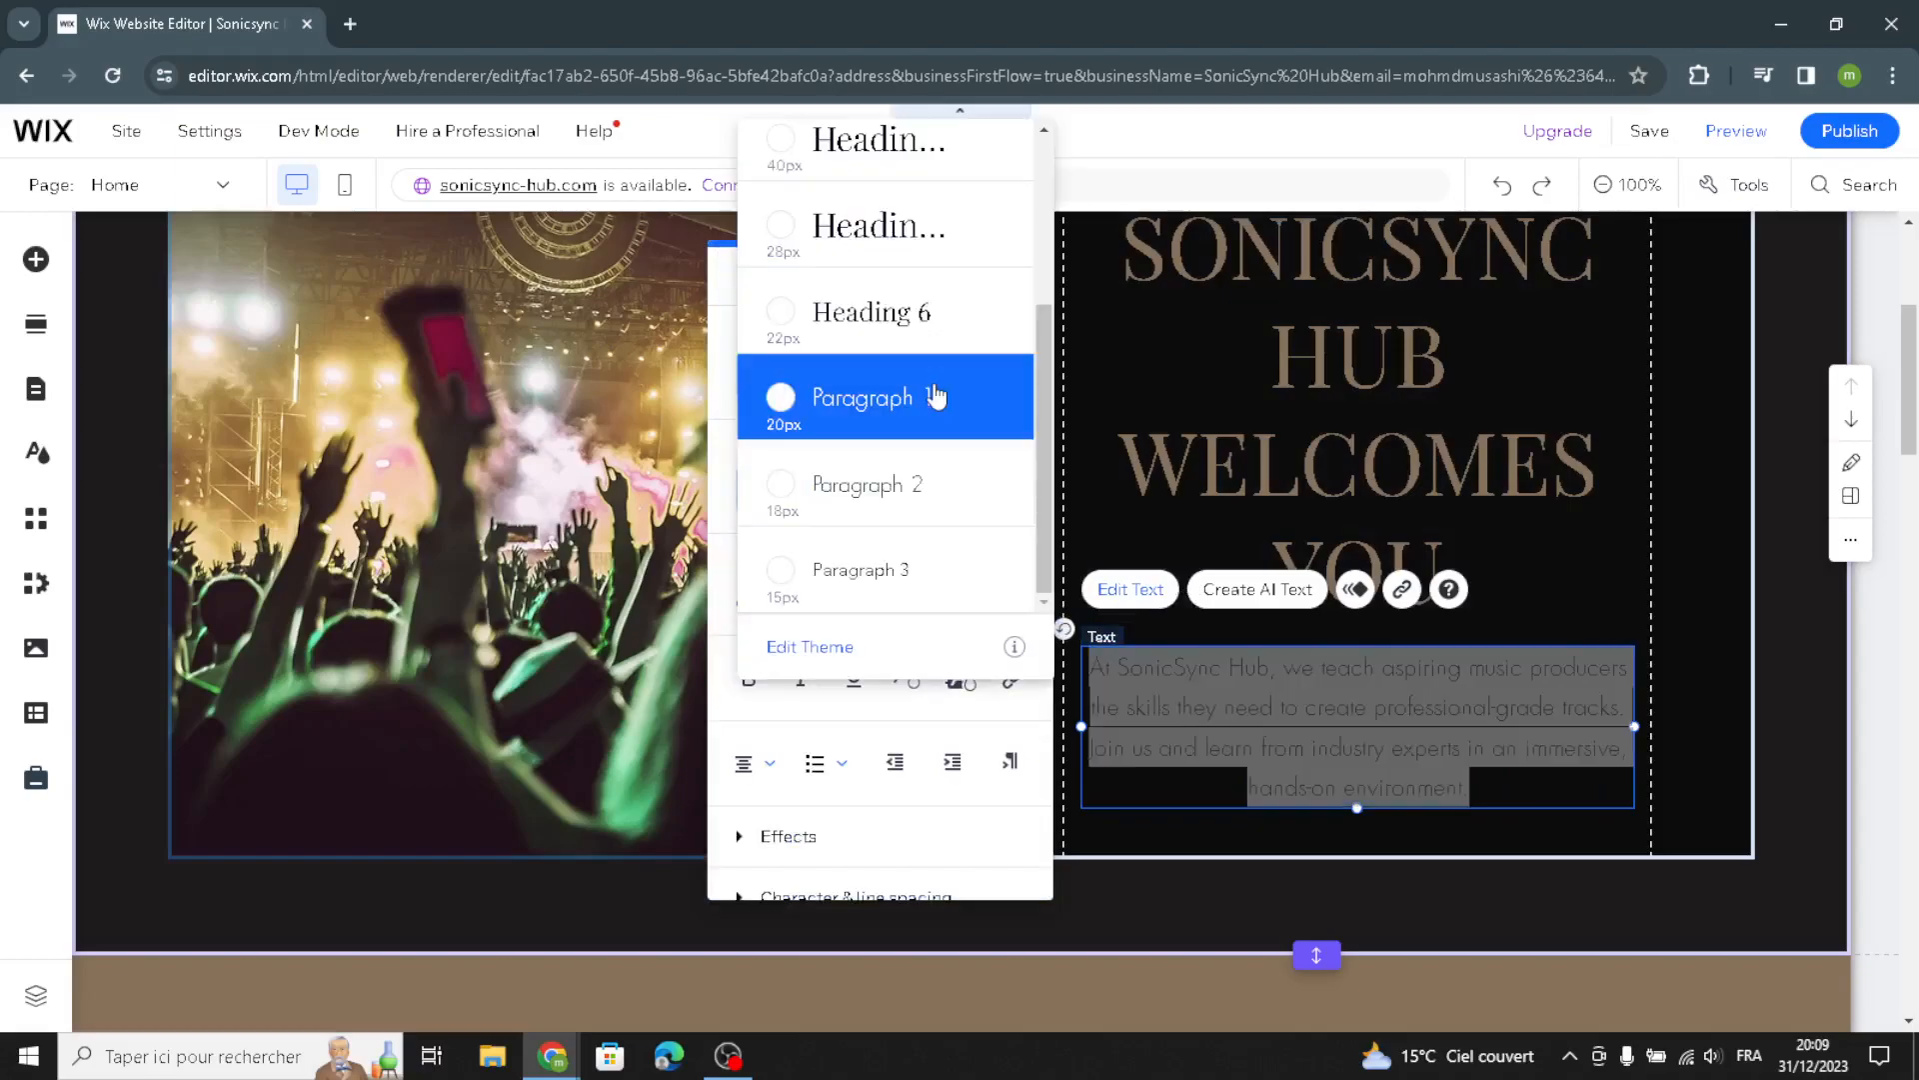
click(899, 312)
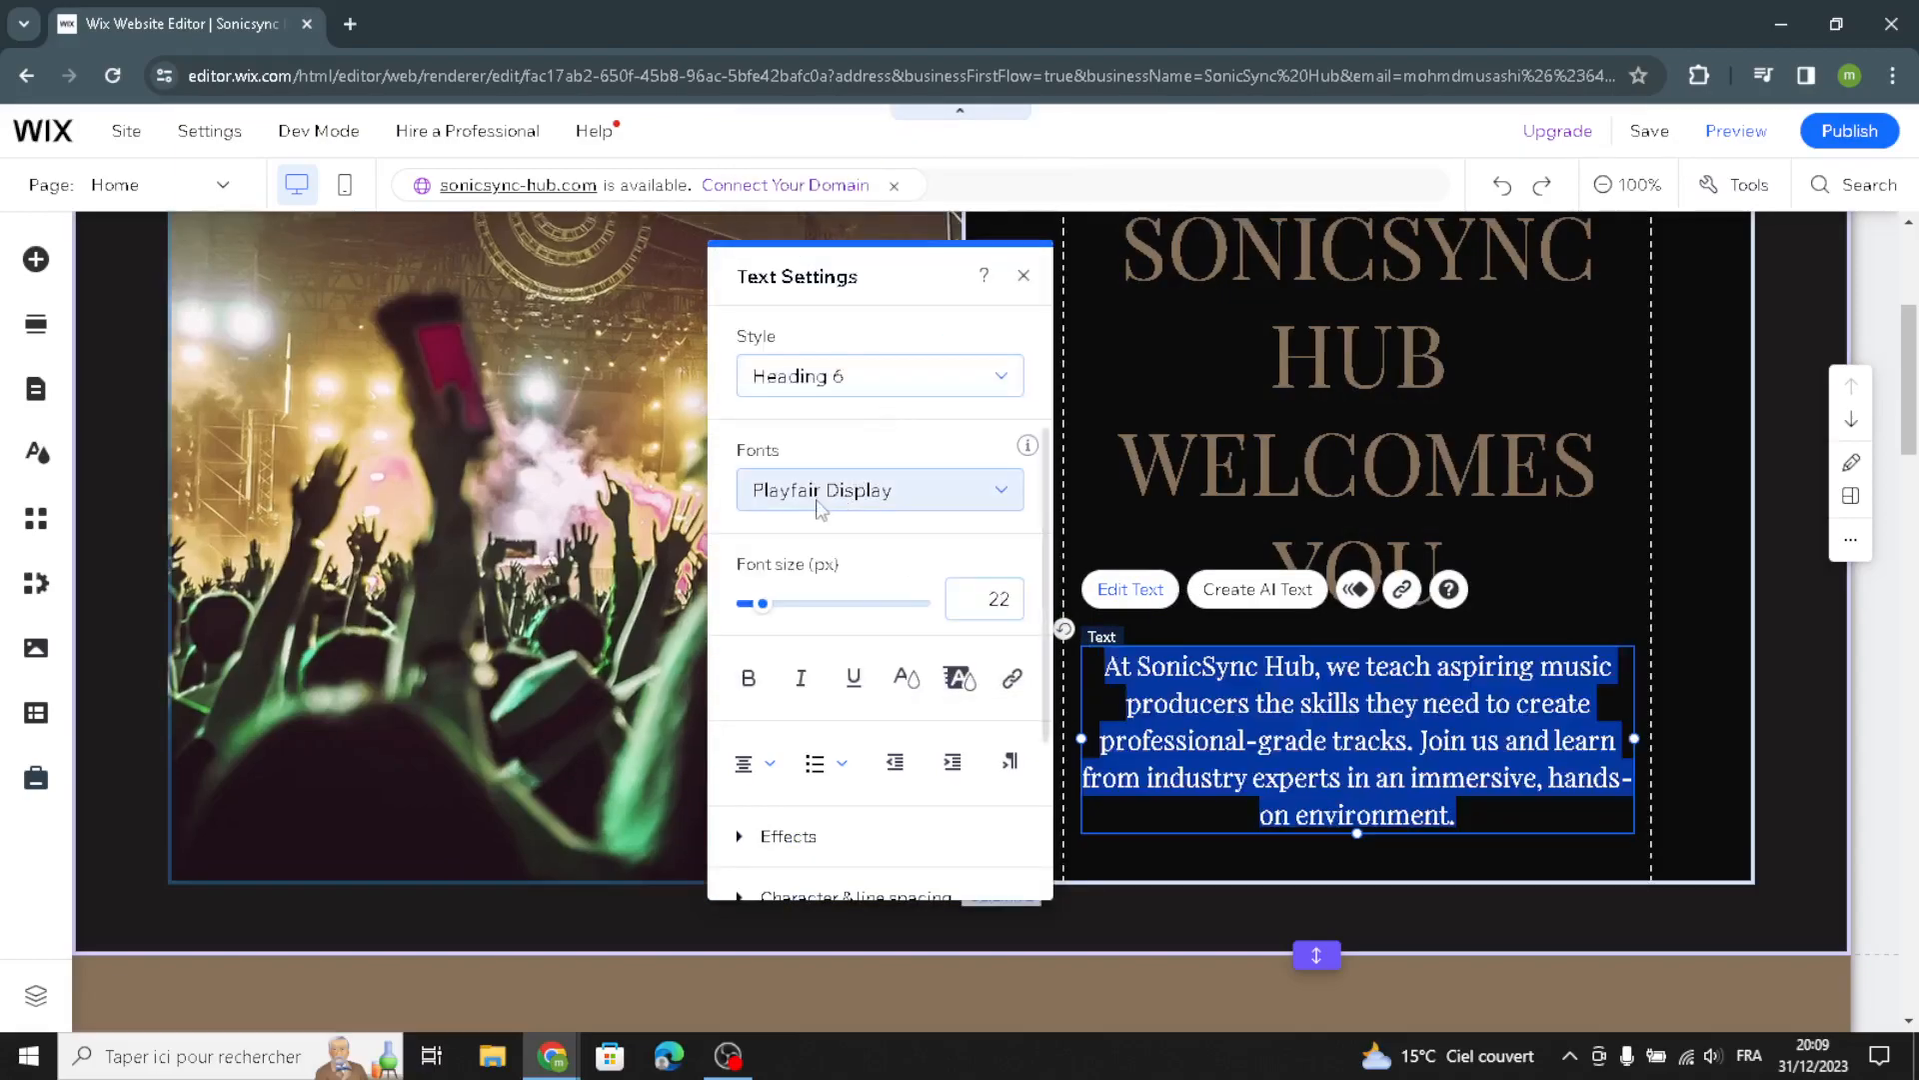
click(826, 495)
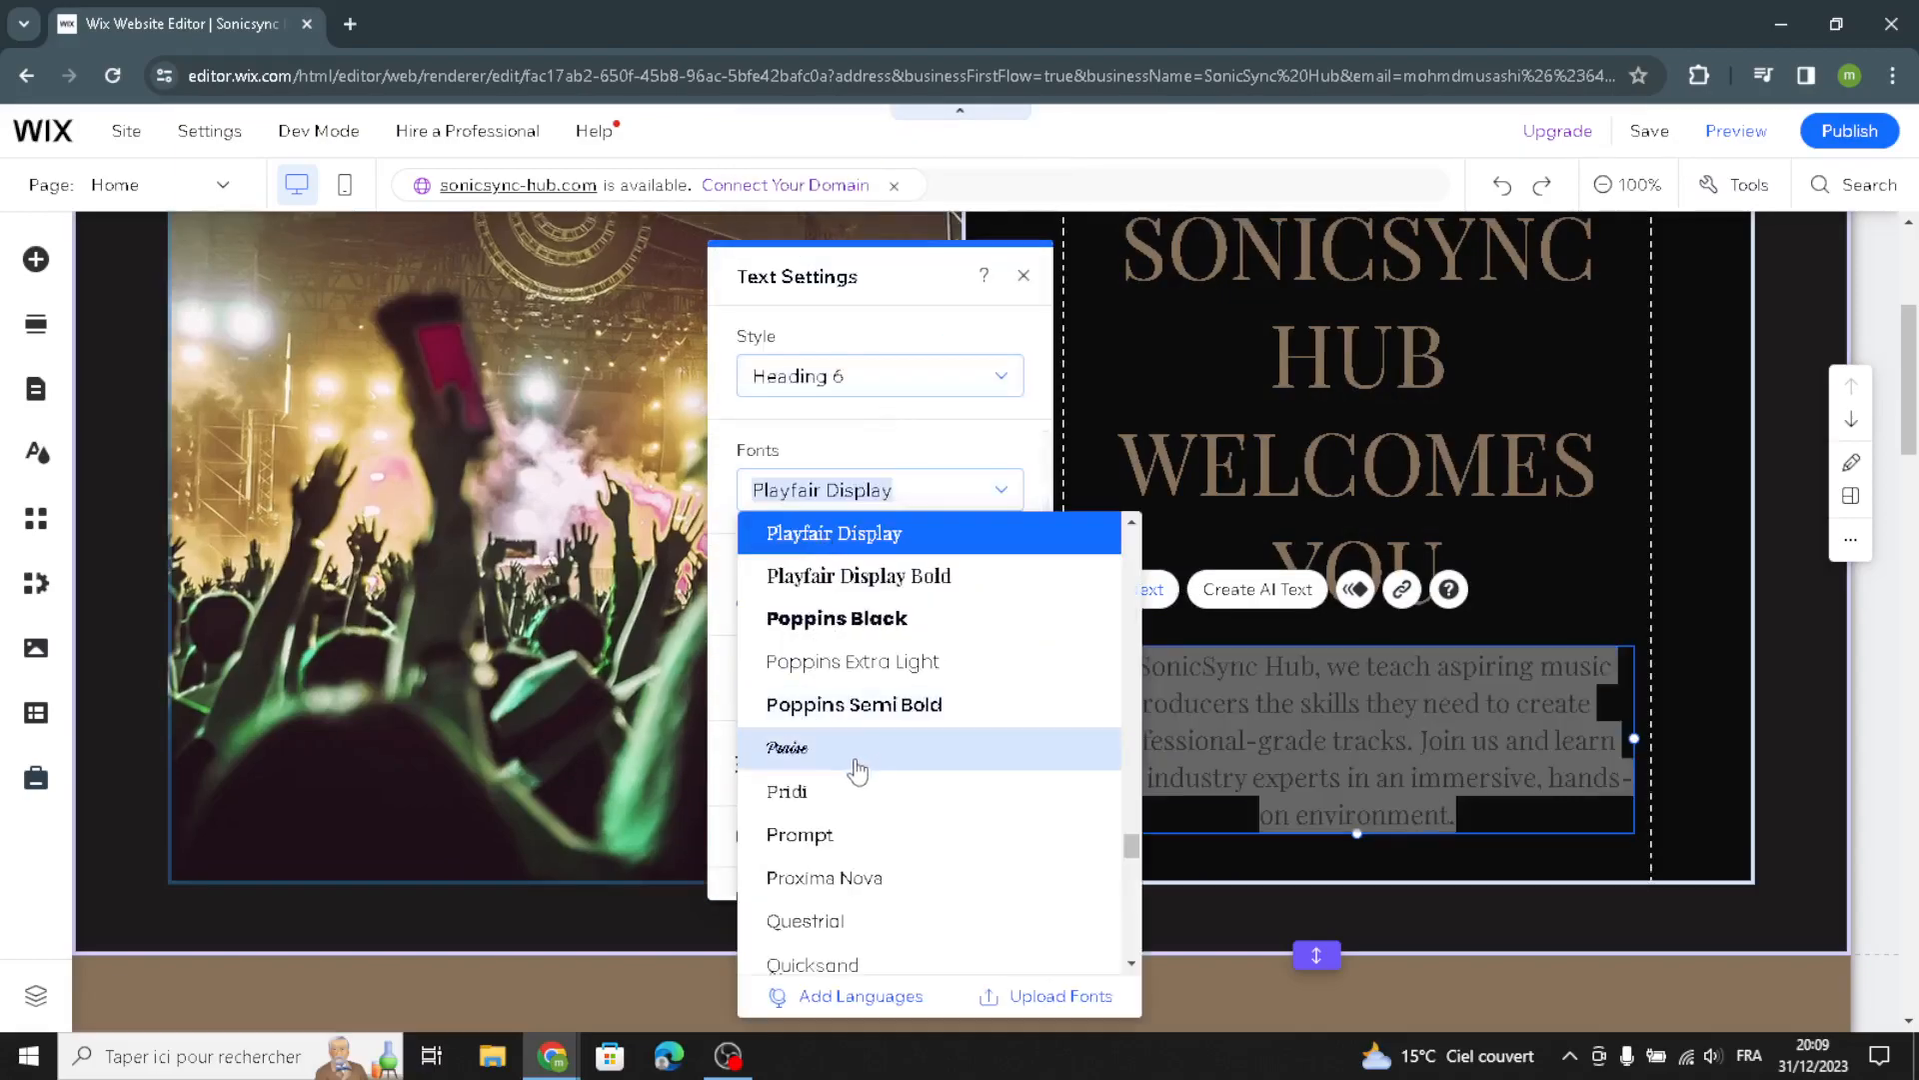
click(881, 662)
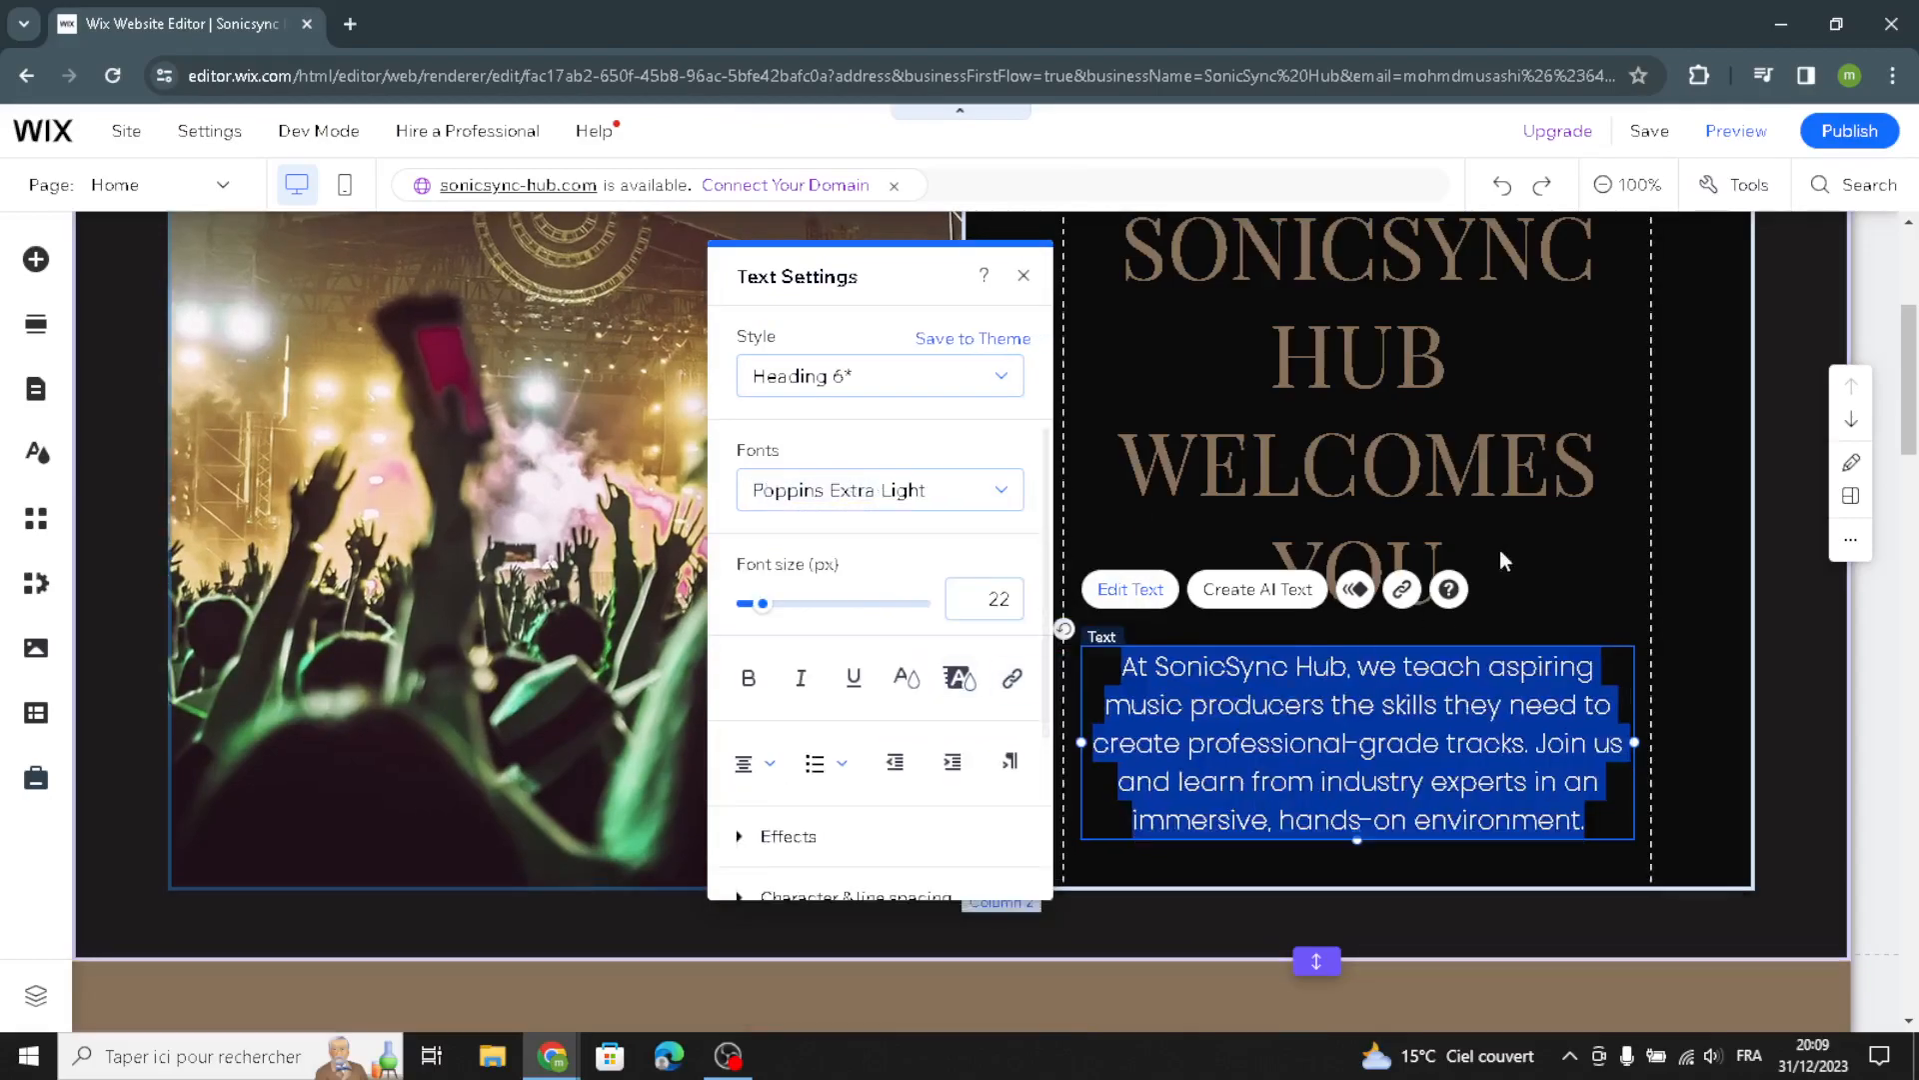
click(1668, 452)
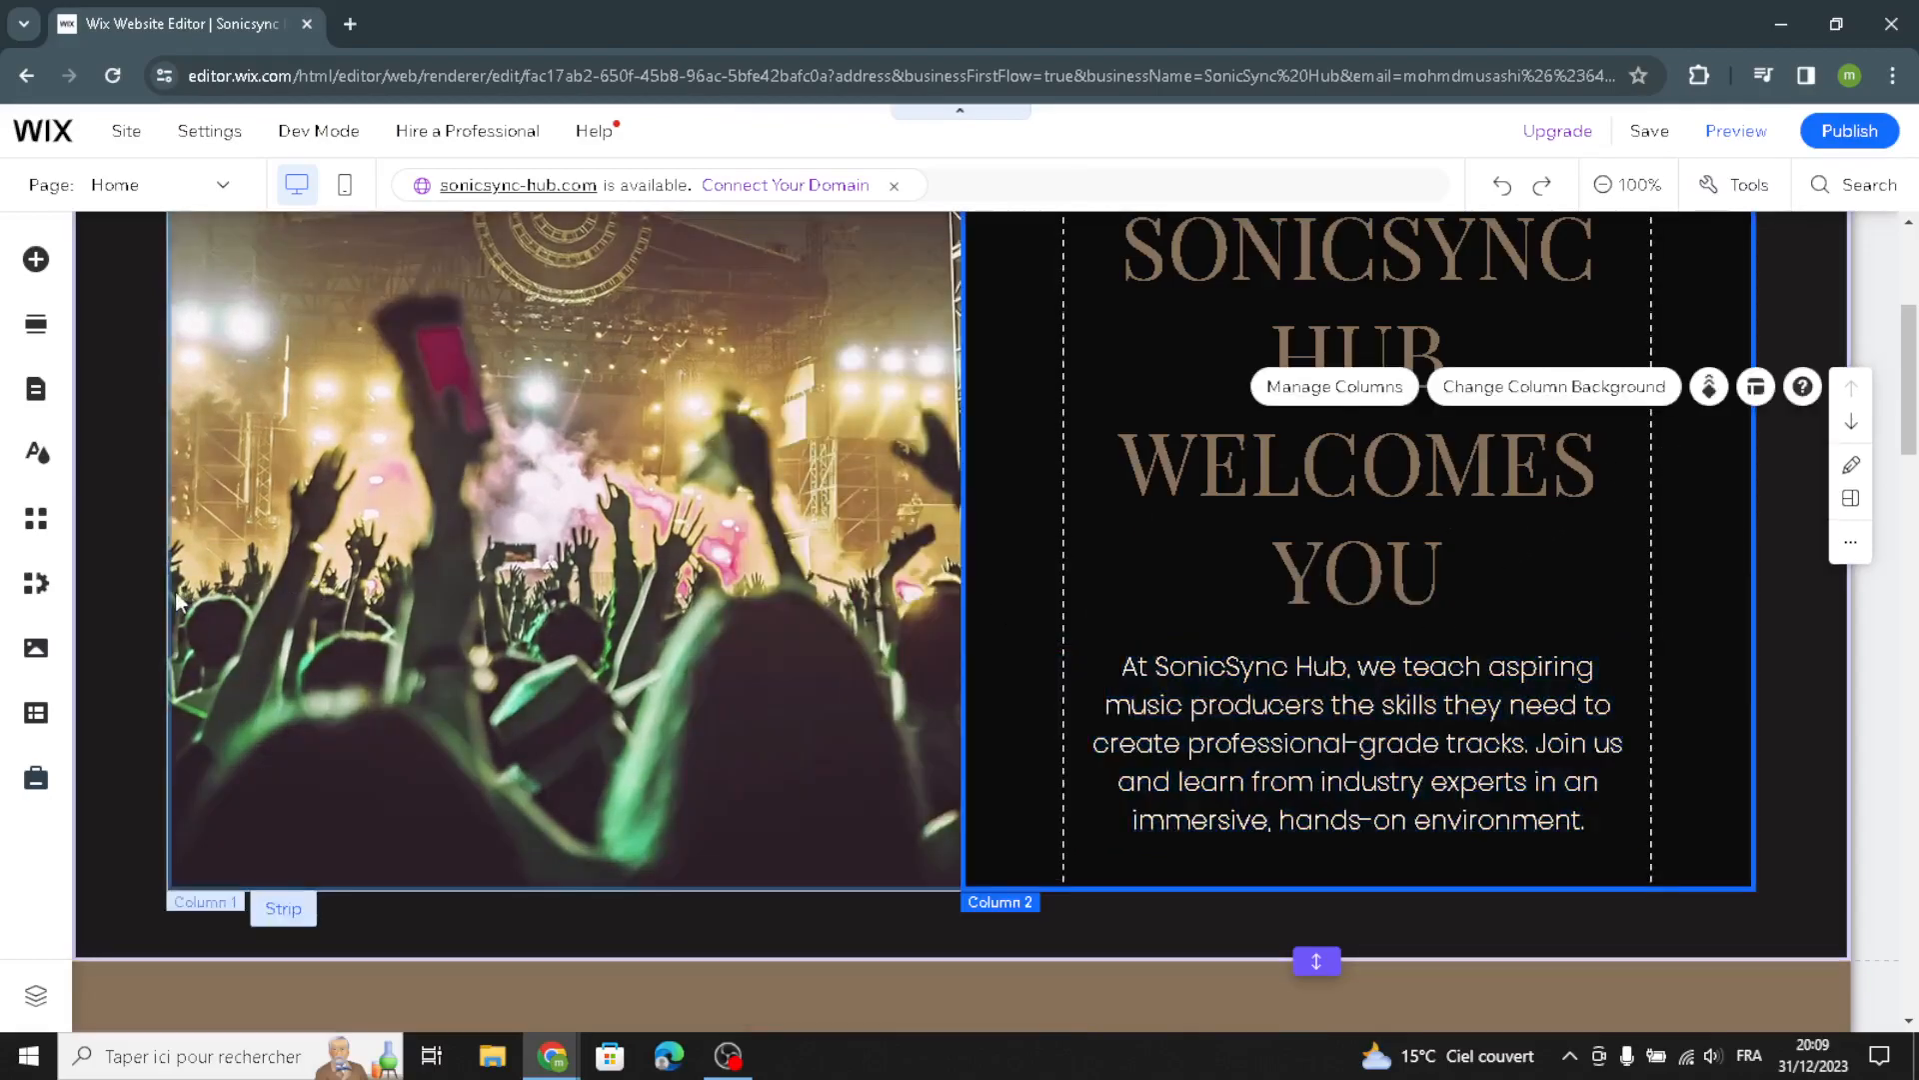
Restyle the About Us paragraph with the Paragraph 2 style and the Geotica Four Open font
scroll(541, 572, down, 1)
scroll(542, 572, down, 5)
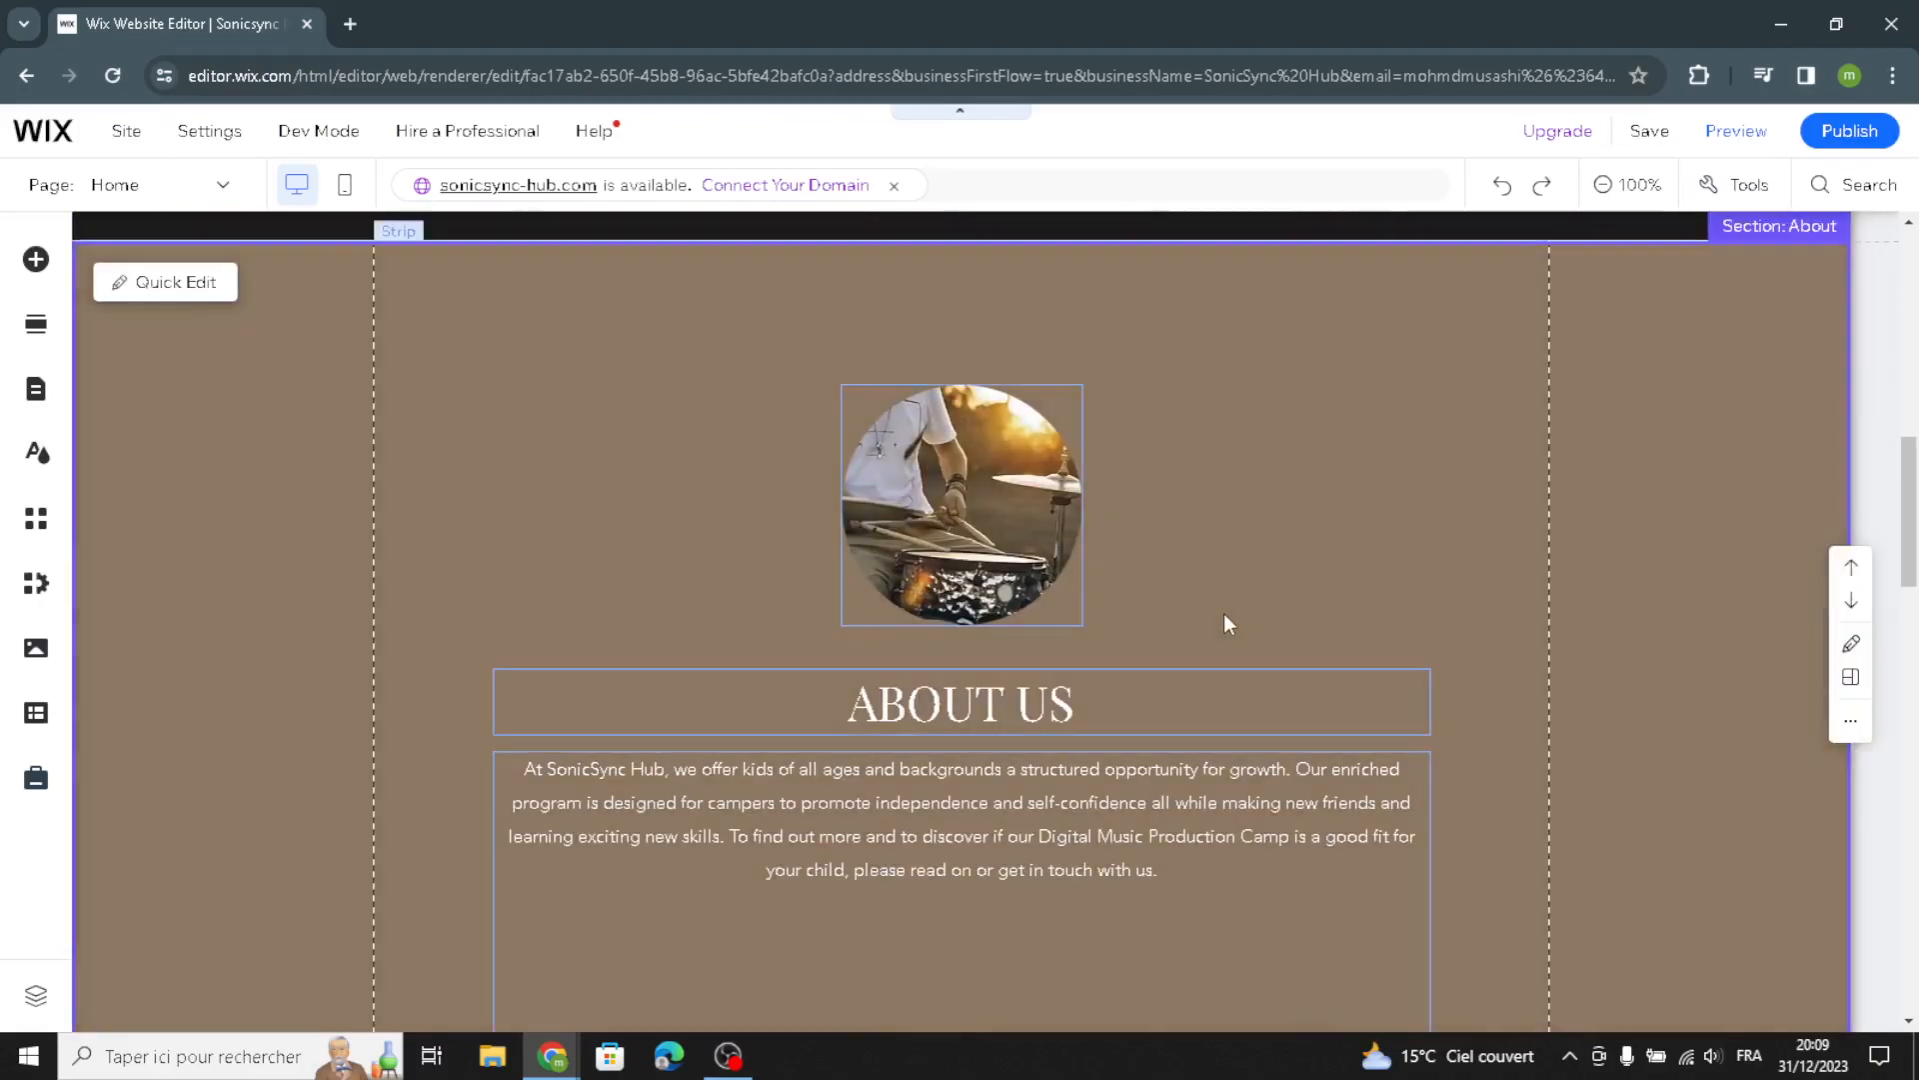
scroll(1223, 614, down, 1)
click(802, 697)
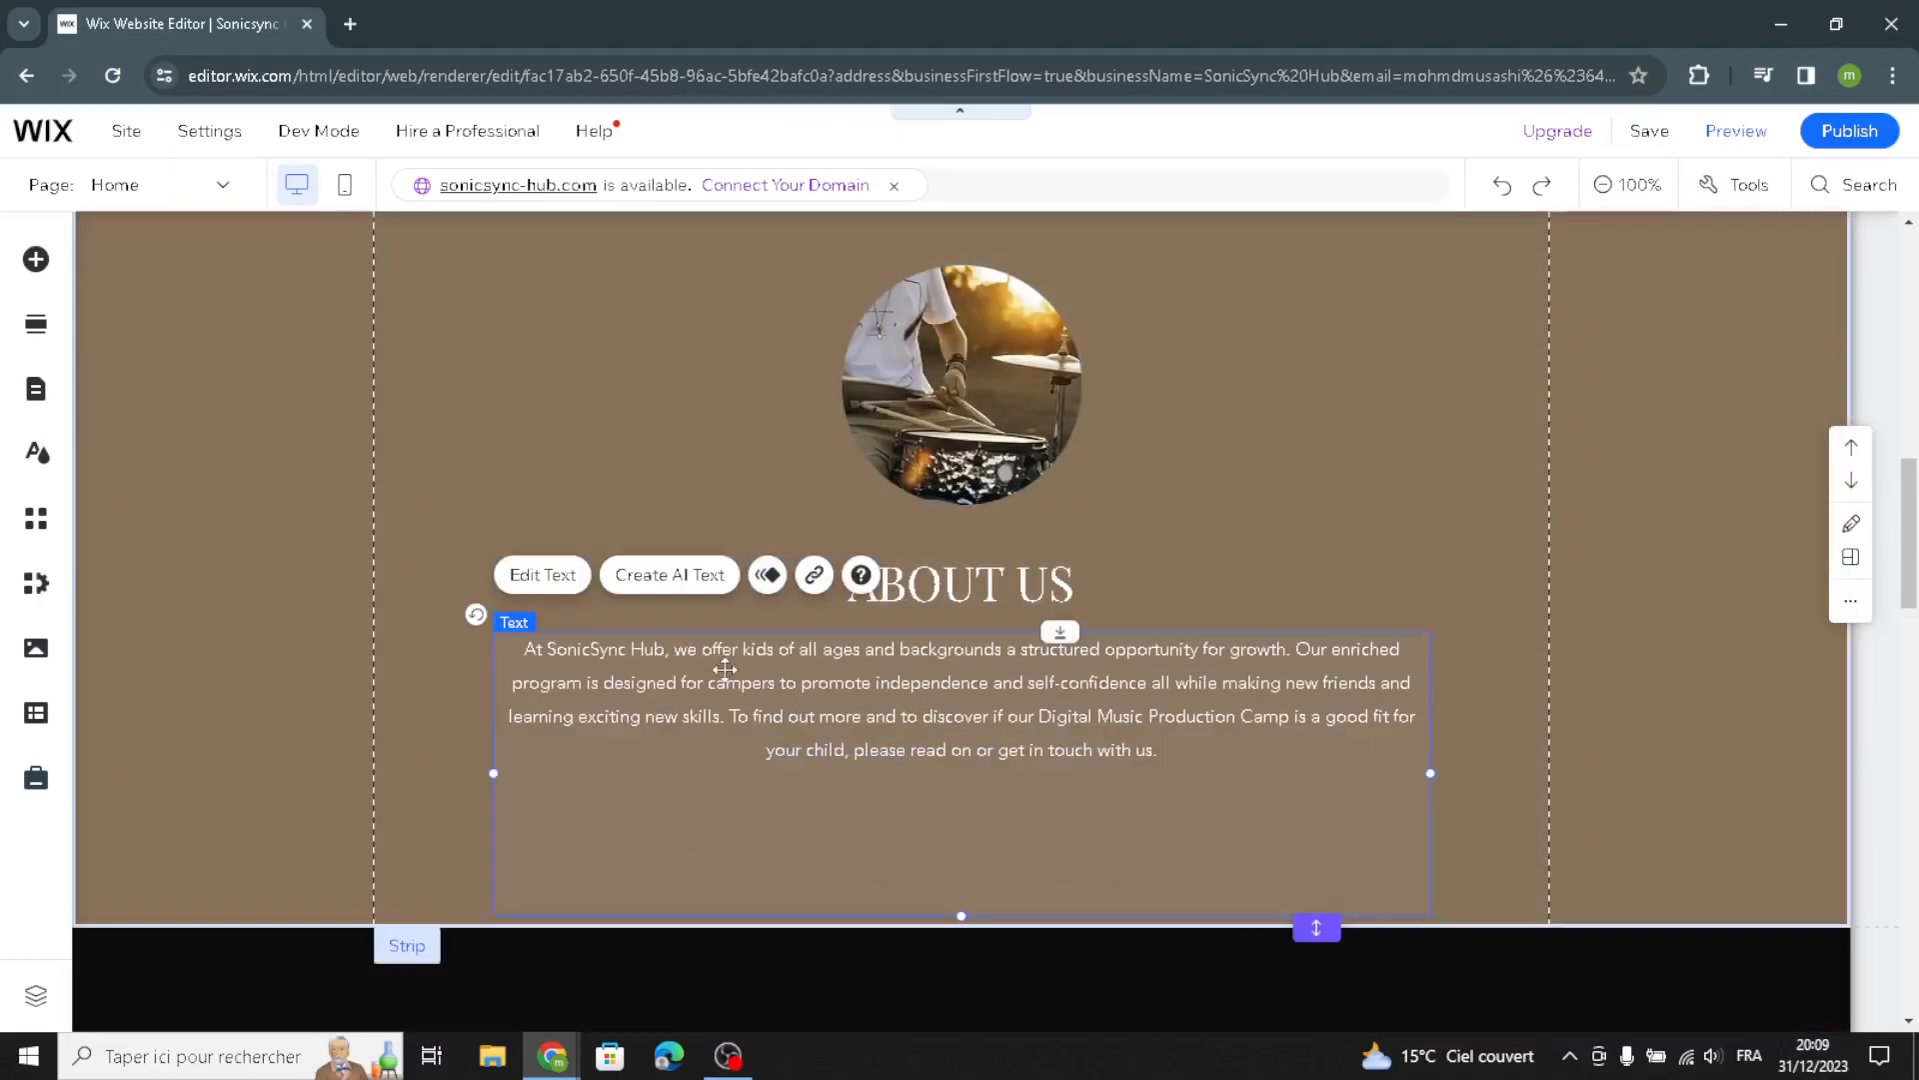
click(540, 575)
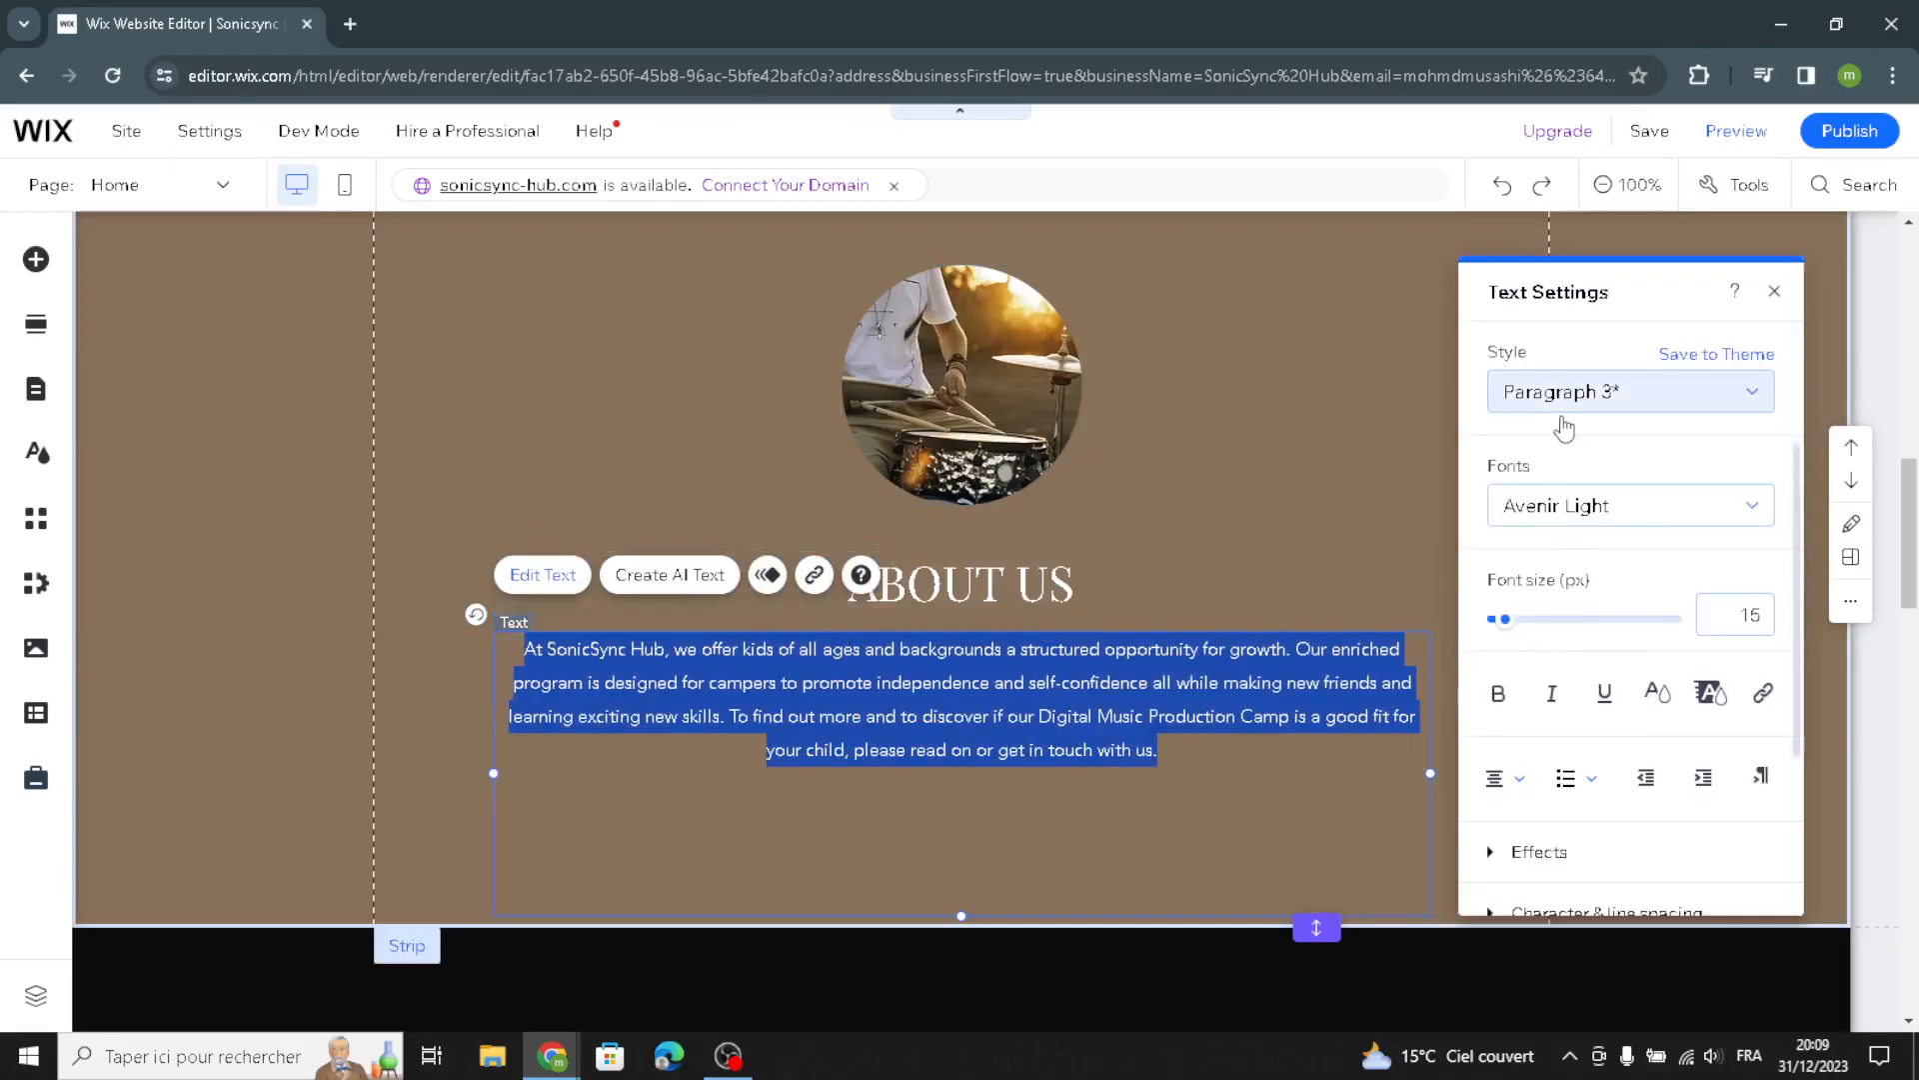
click(1561, 398)
click(1598, 330)
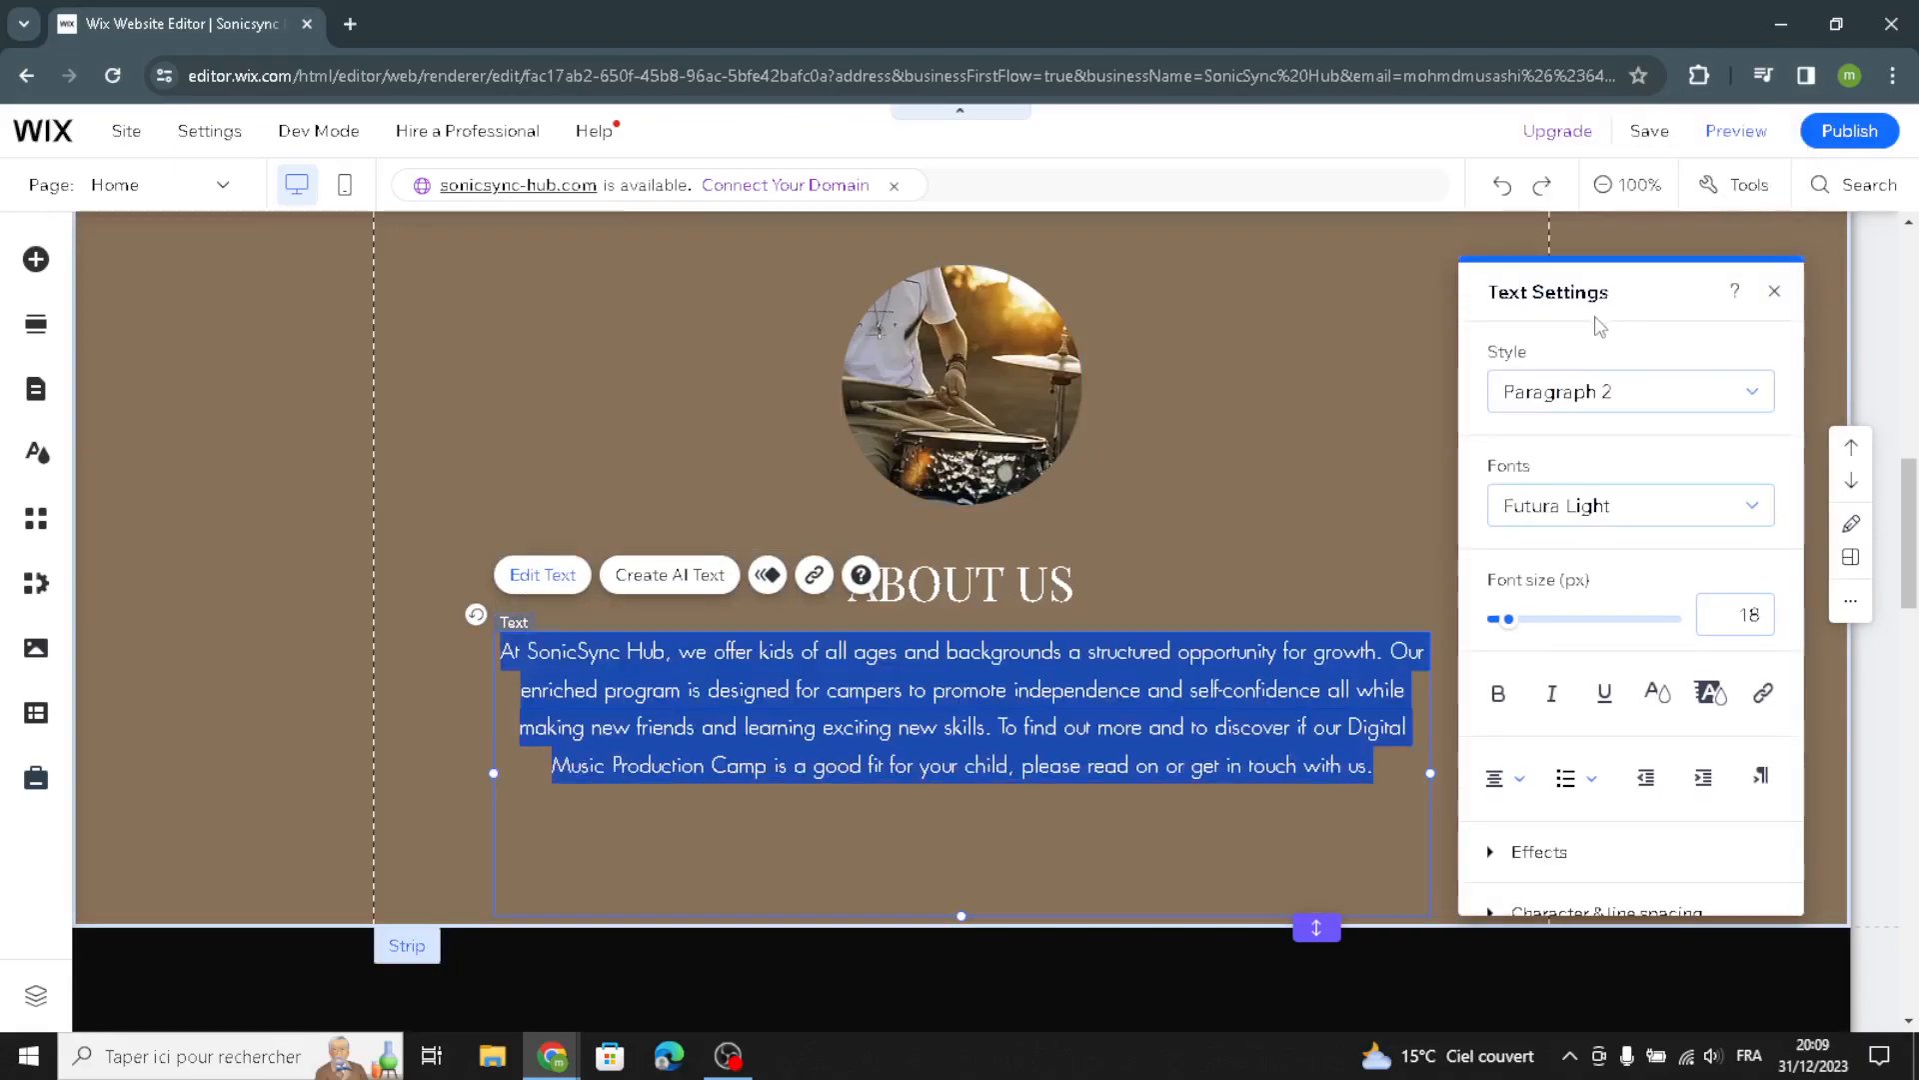
click(1569, 512)
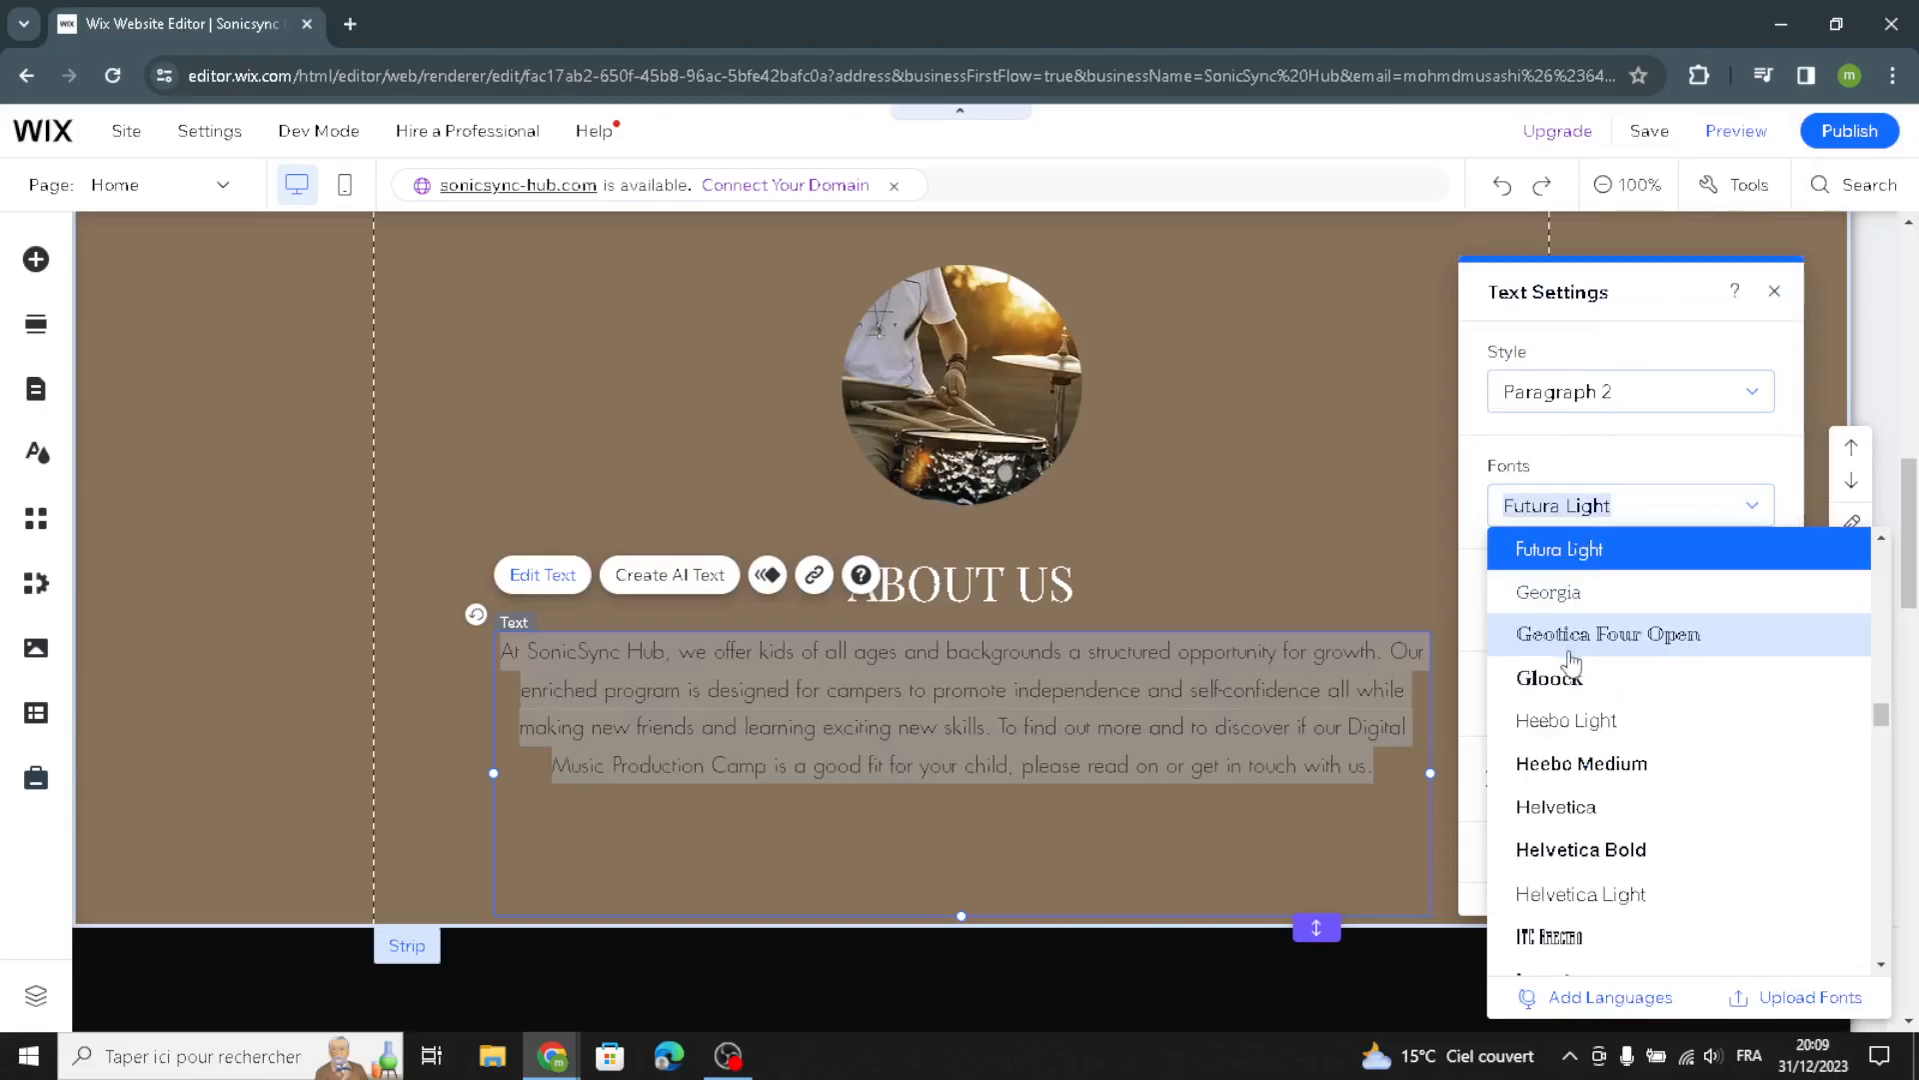
click(1569, 638)
click(207, 621)
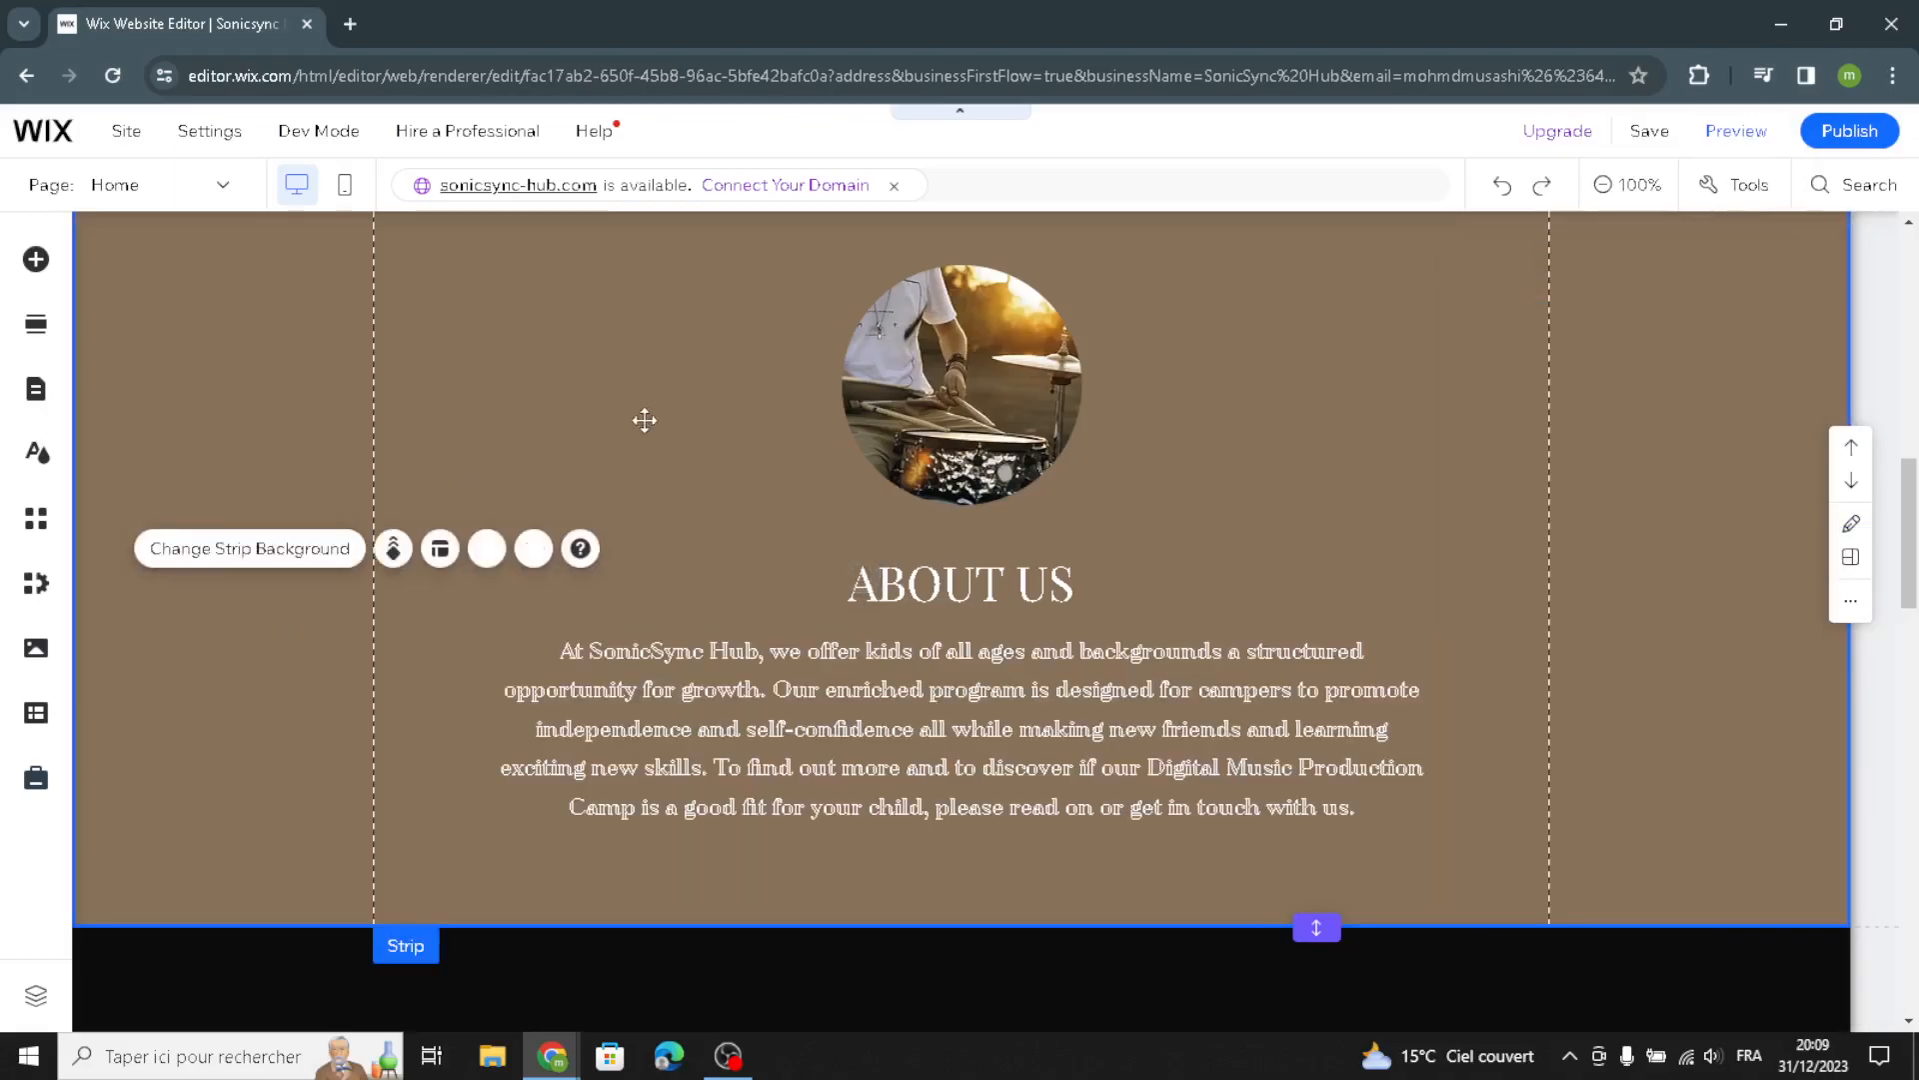
Scroll through the Our Services section to review its service cards
scroll(680, 416, up, 1)
scroll(681, 415, down, 8)
scroll(816, 520, down, 4)
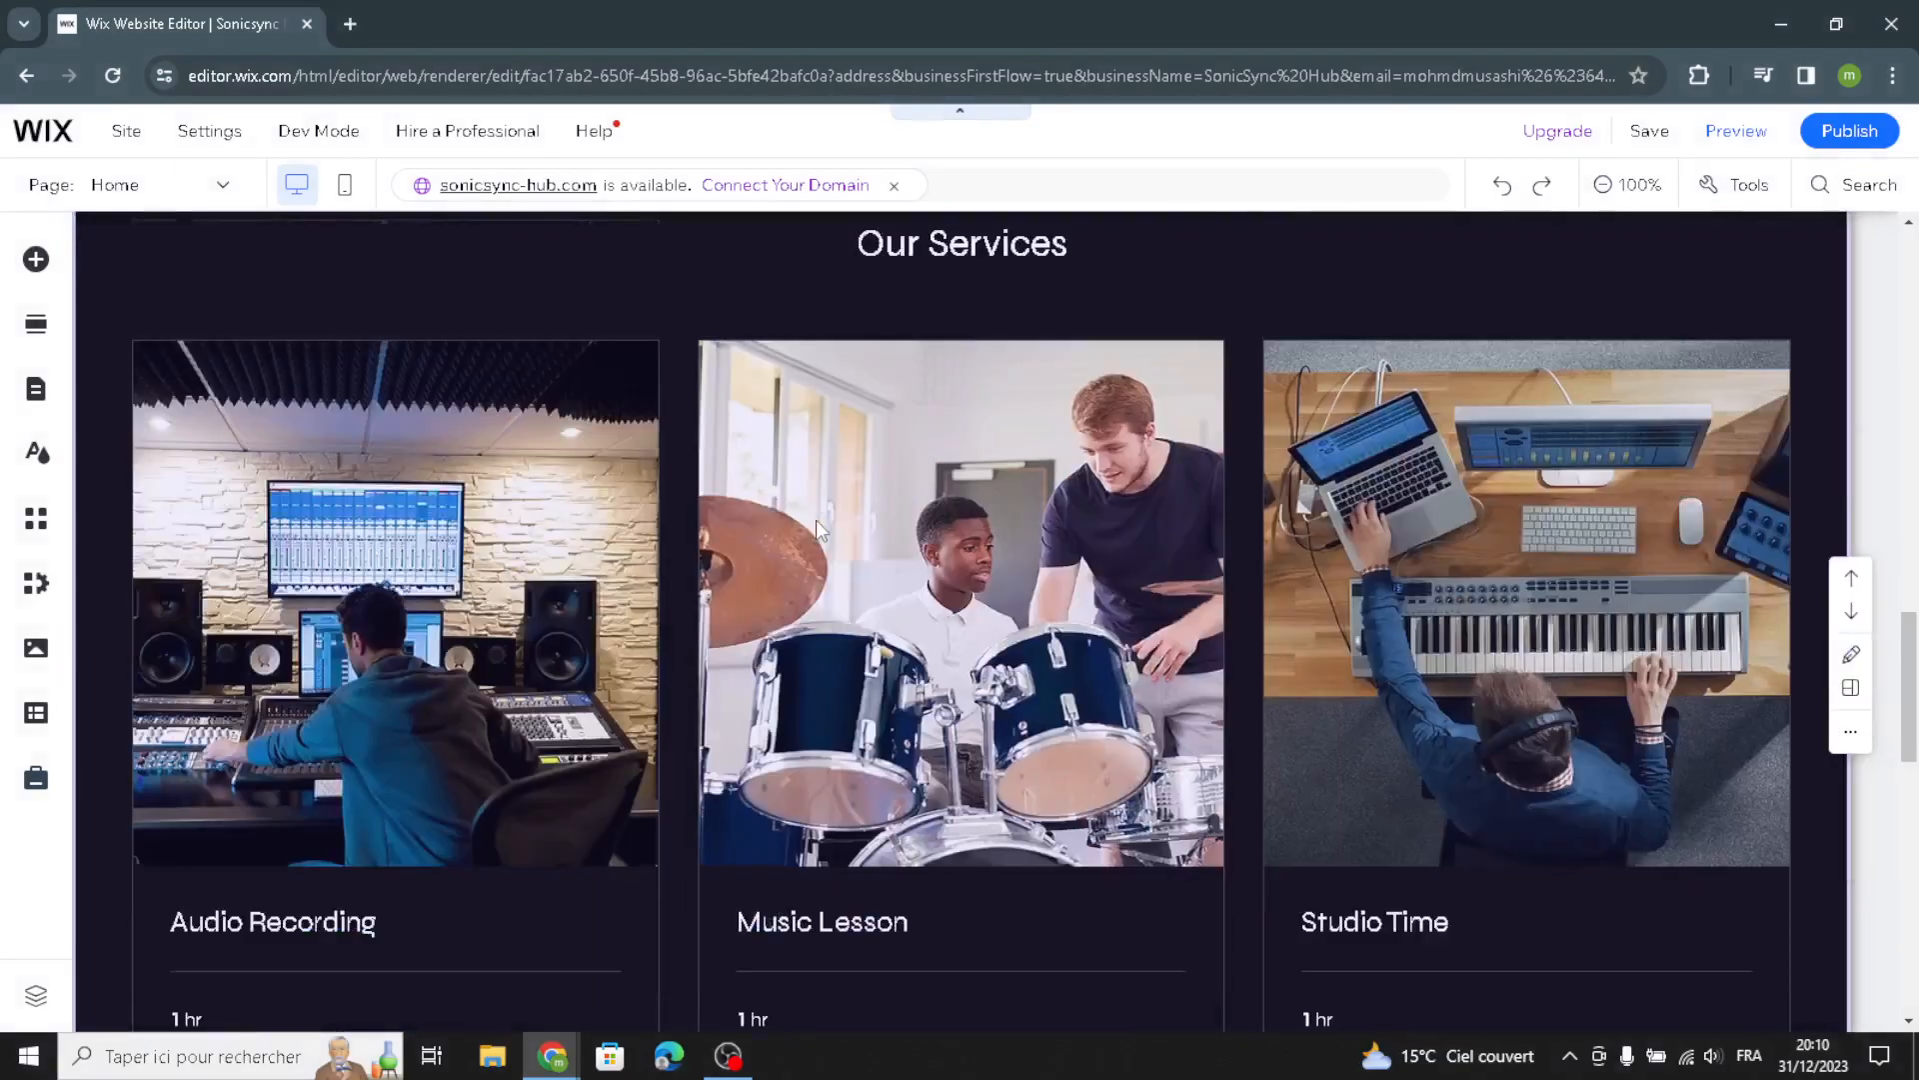
scroll(816, 519, up, 6)
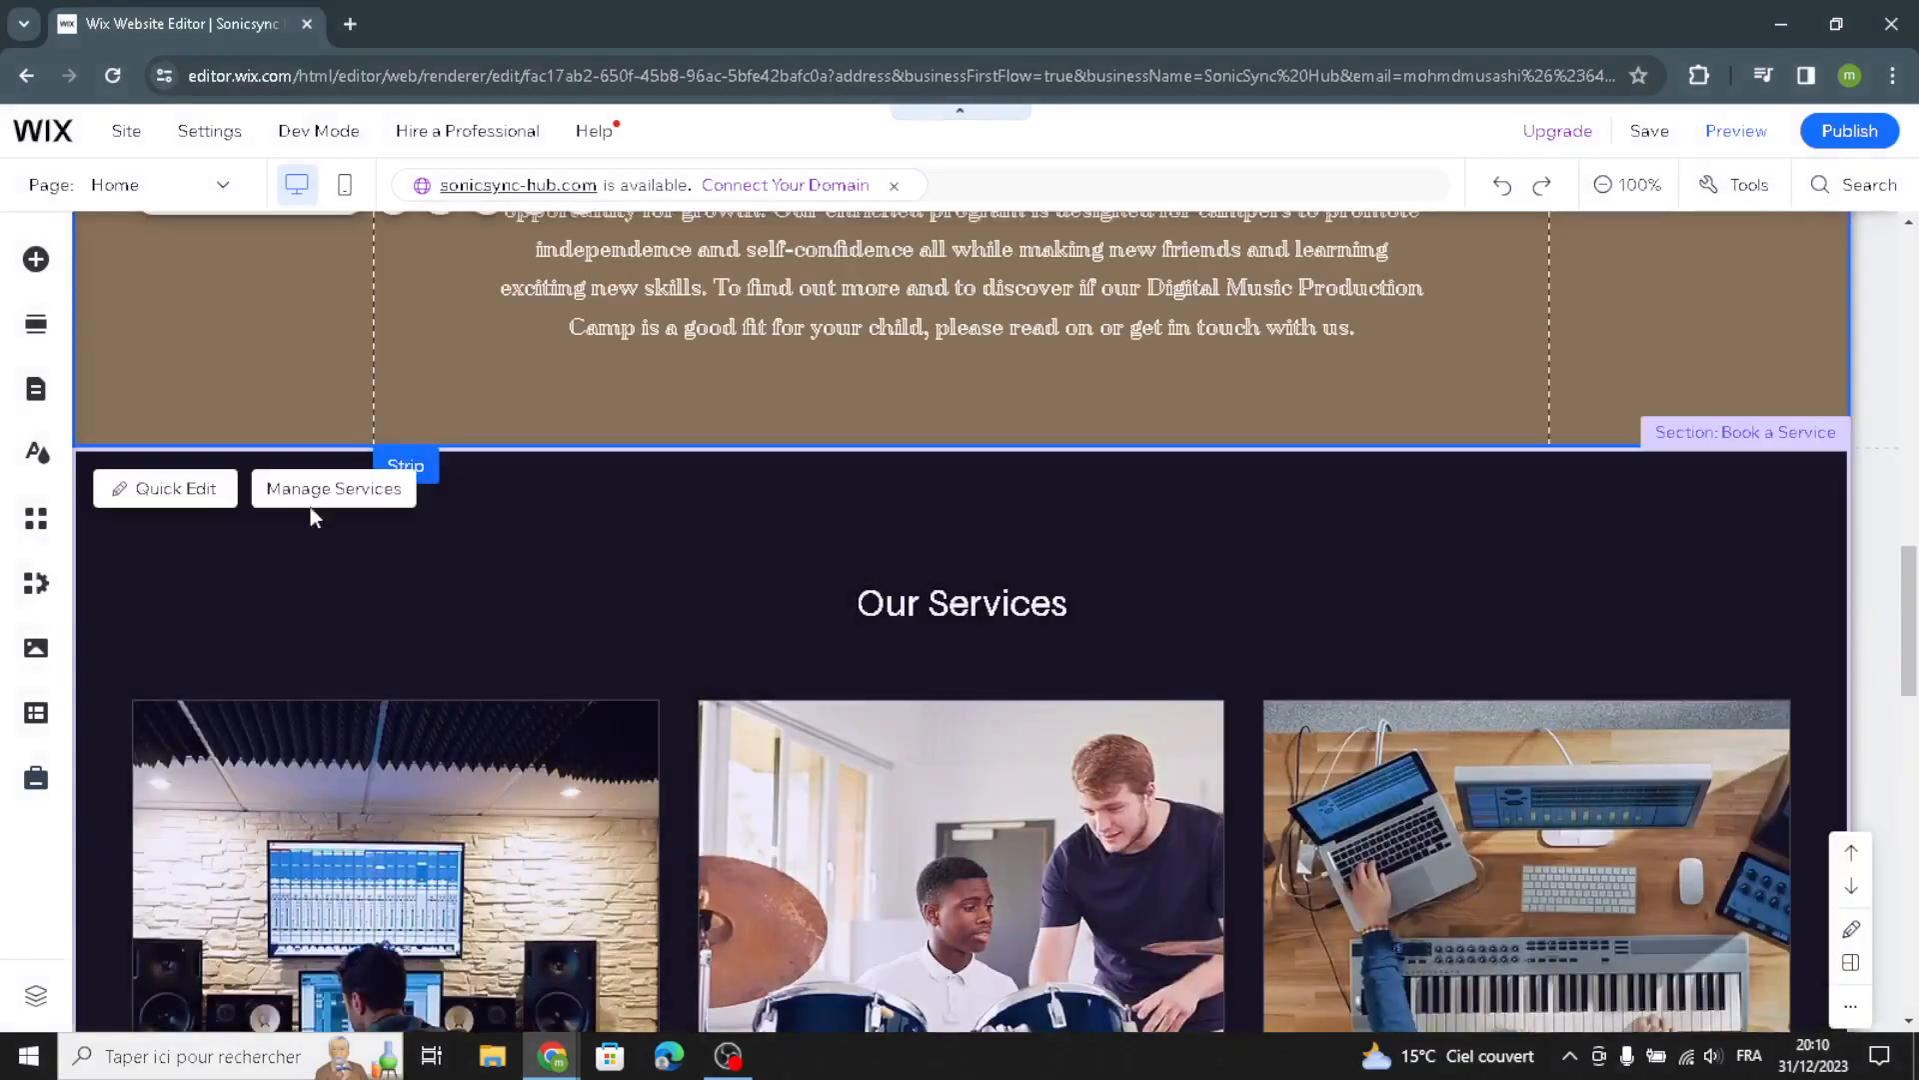
scroll(670, 642, down, 2)
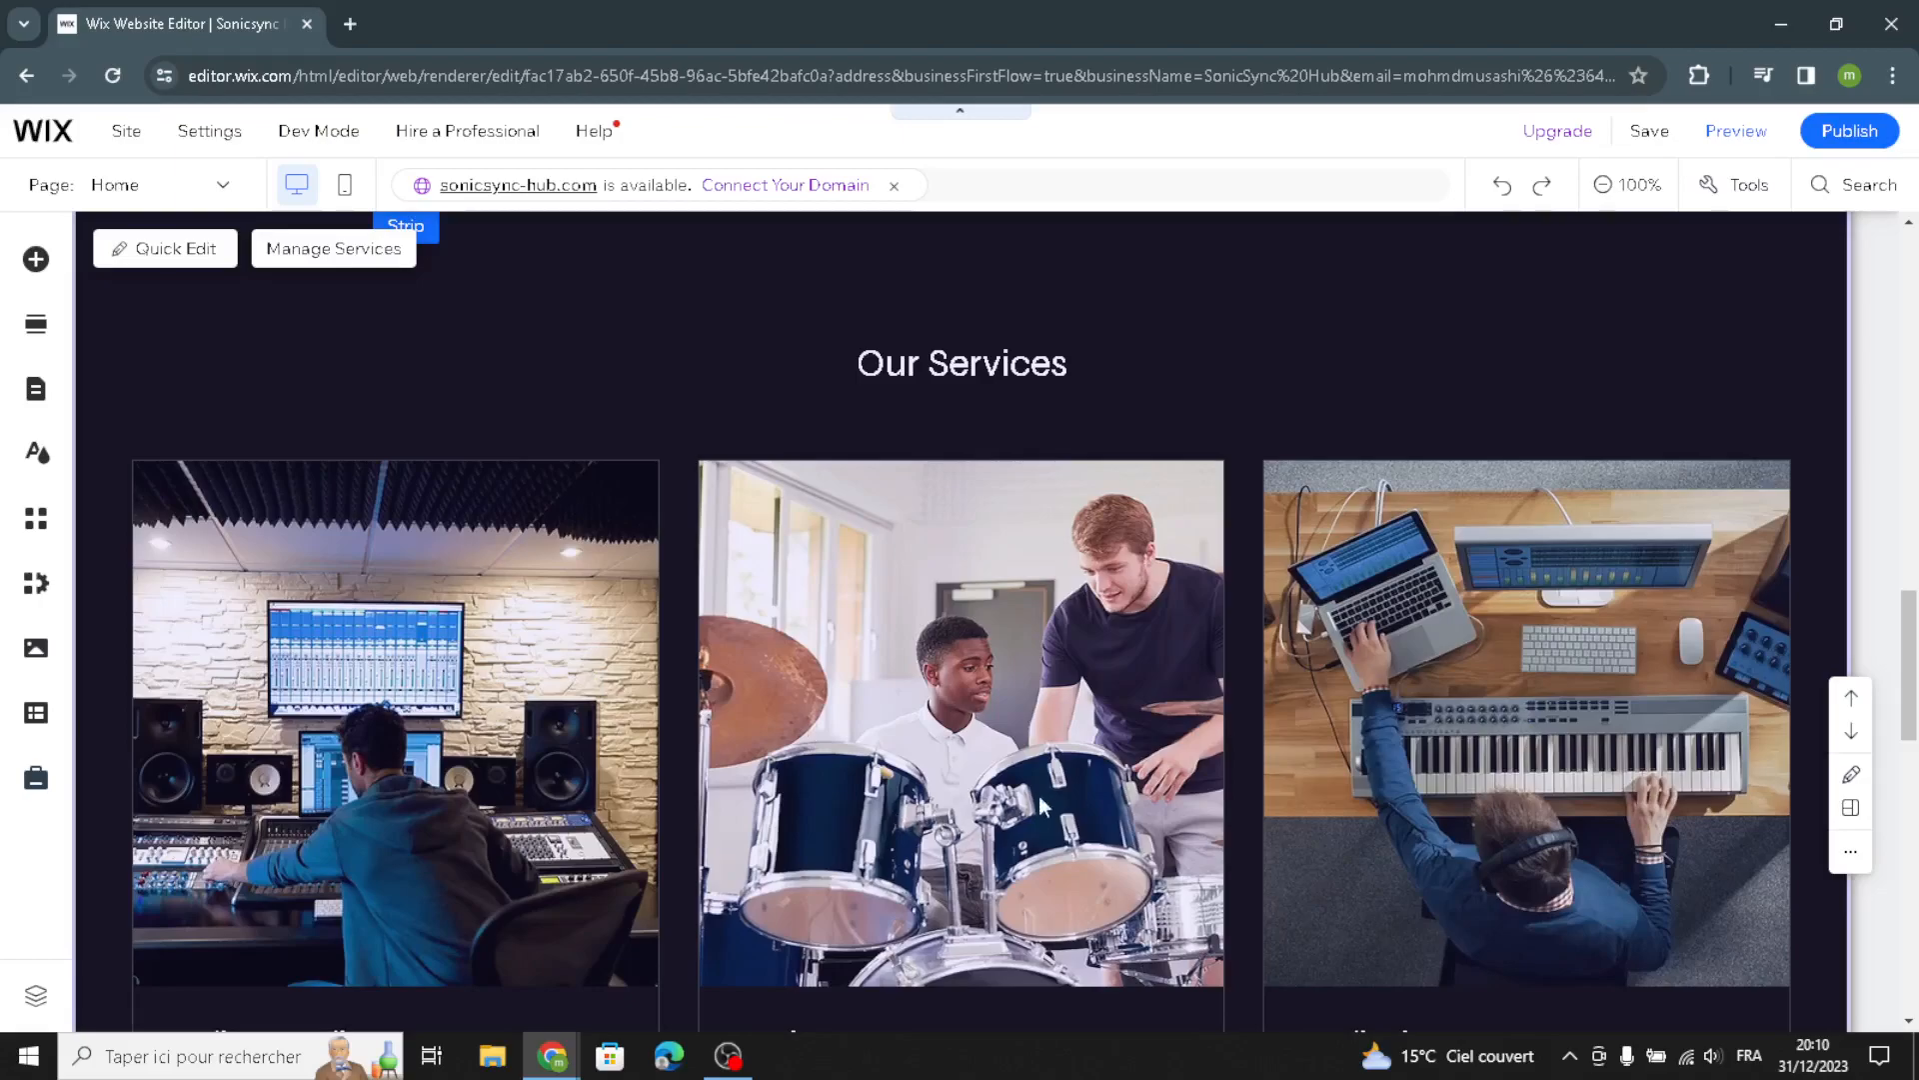
scroll(999, 690, down, 2)
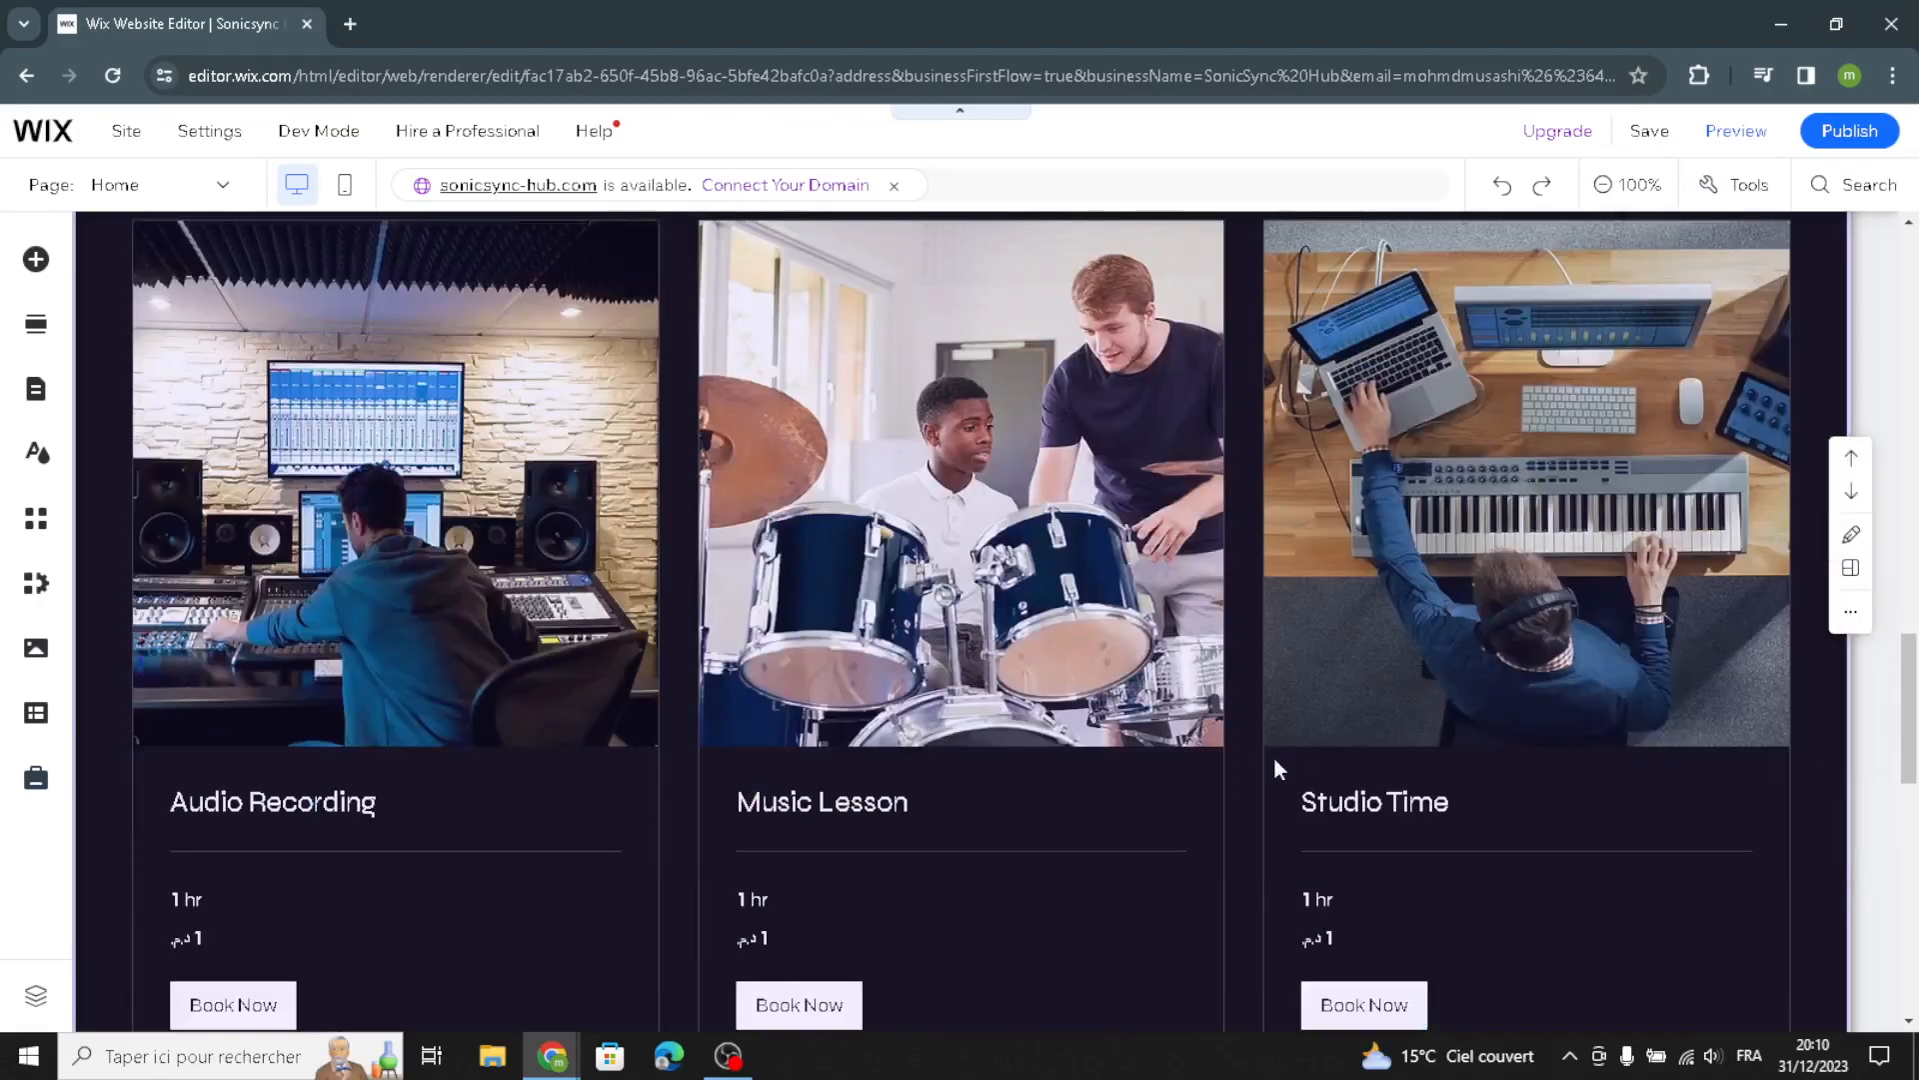
scroll(1274, 768, down, 1)
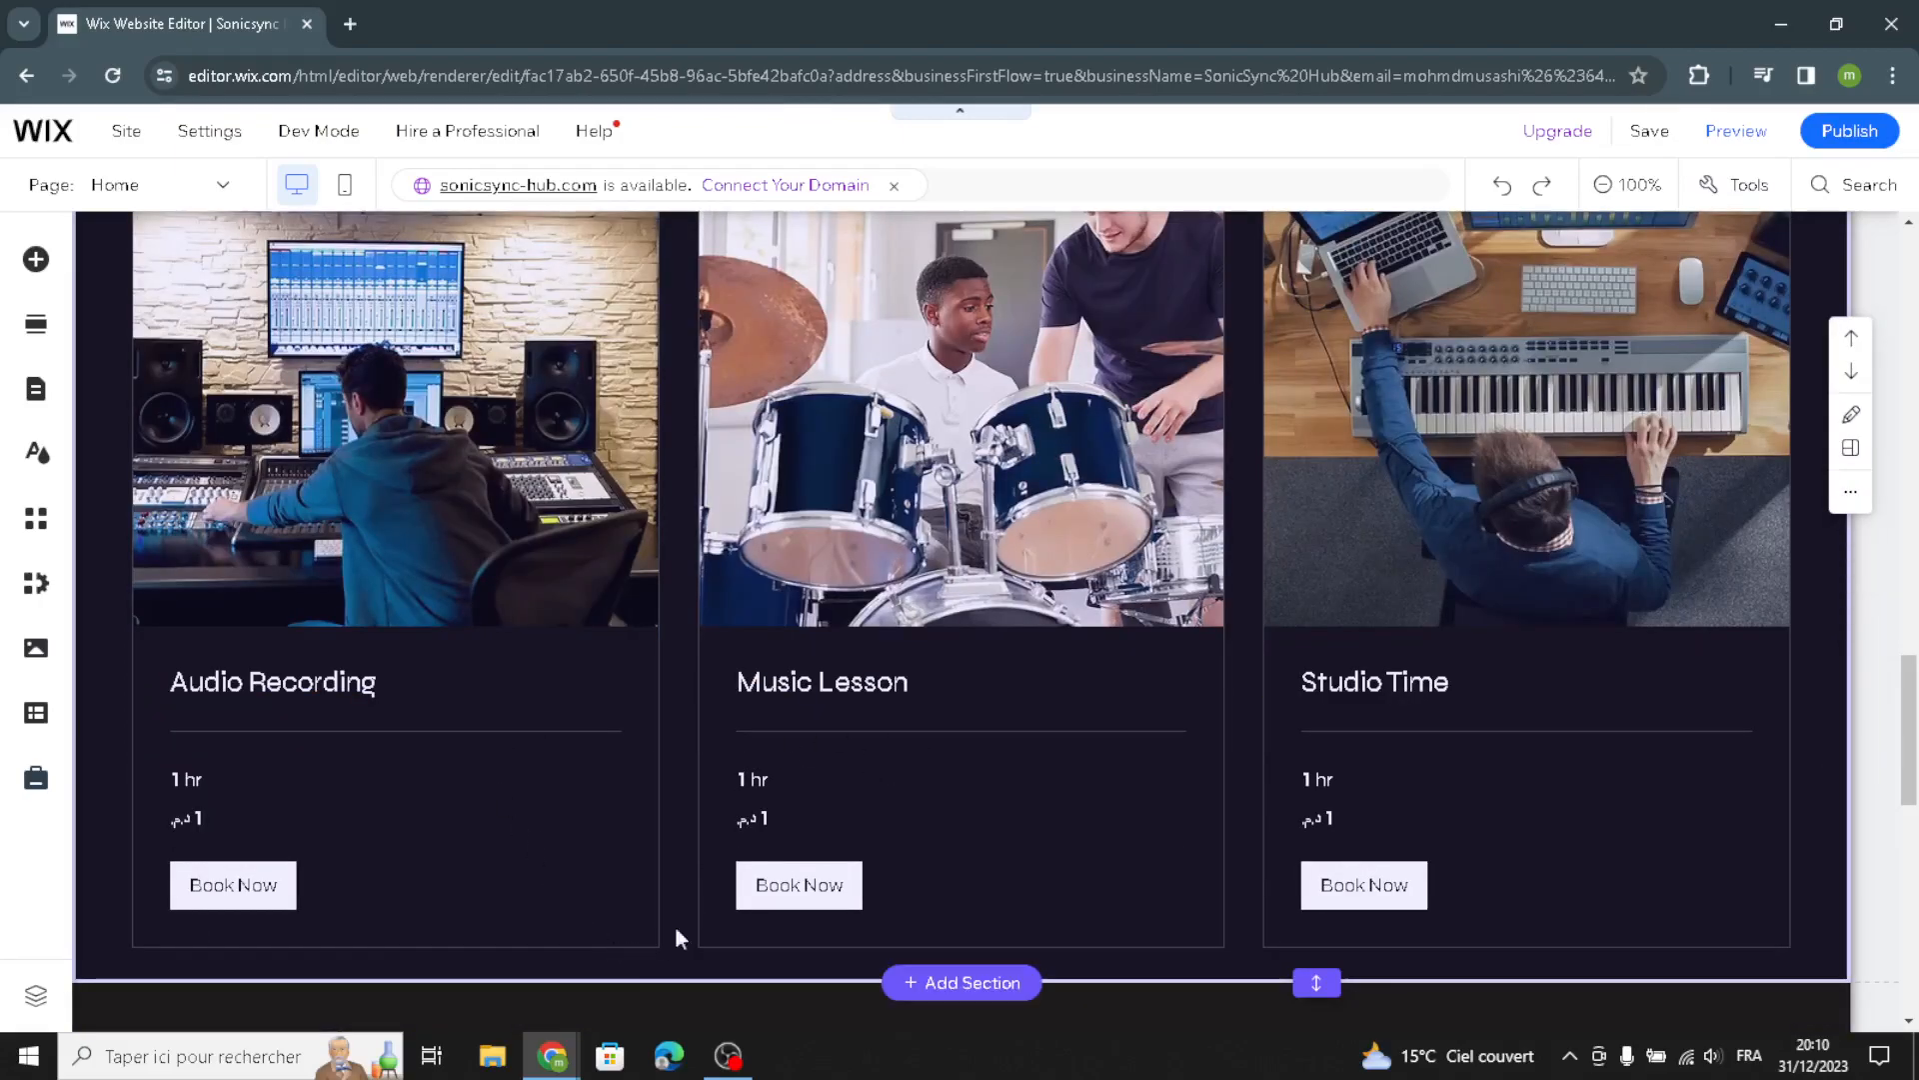
scroll(824, 807, down, 3)
scroll(878, 595, down, 3)
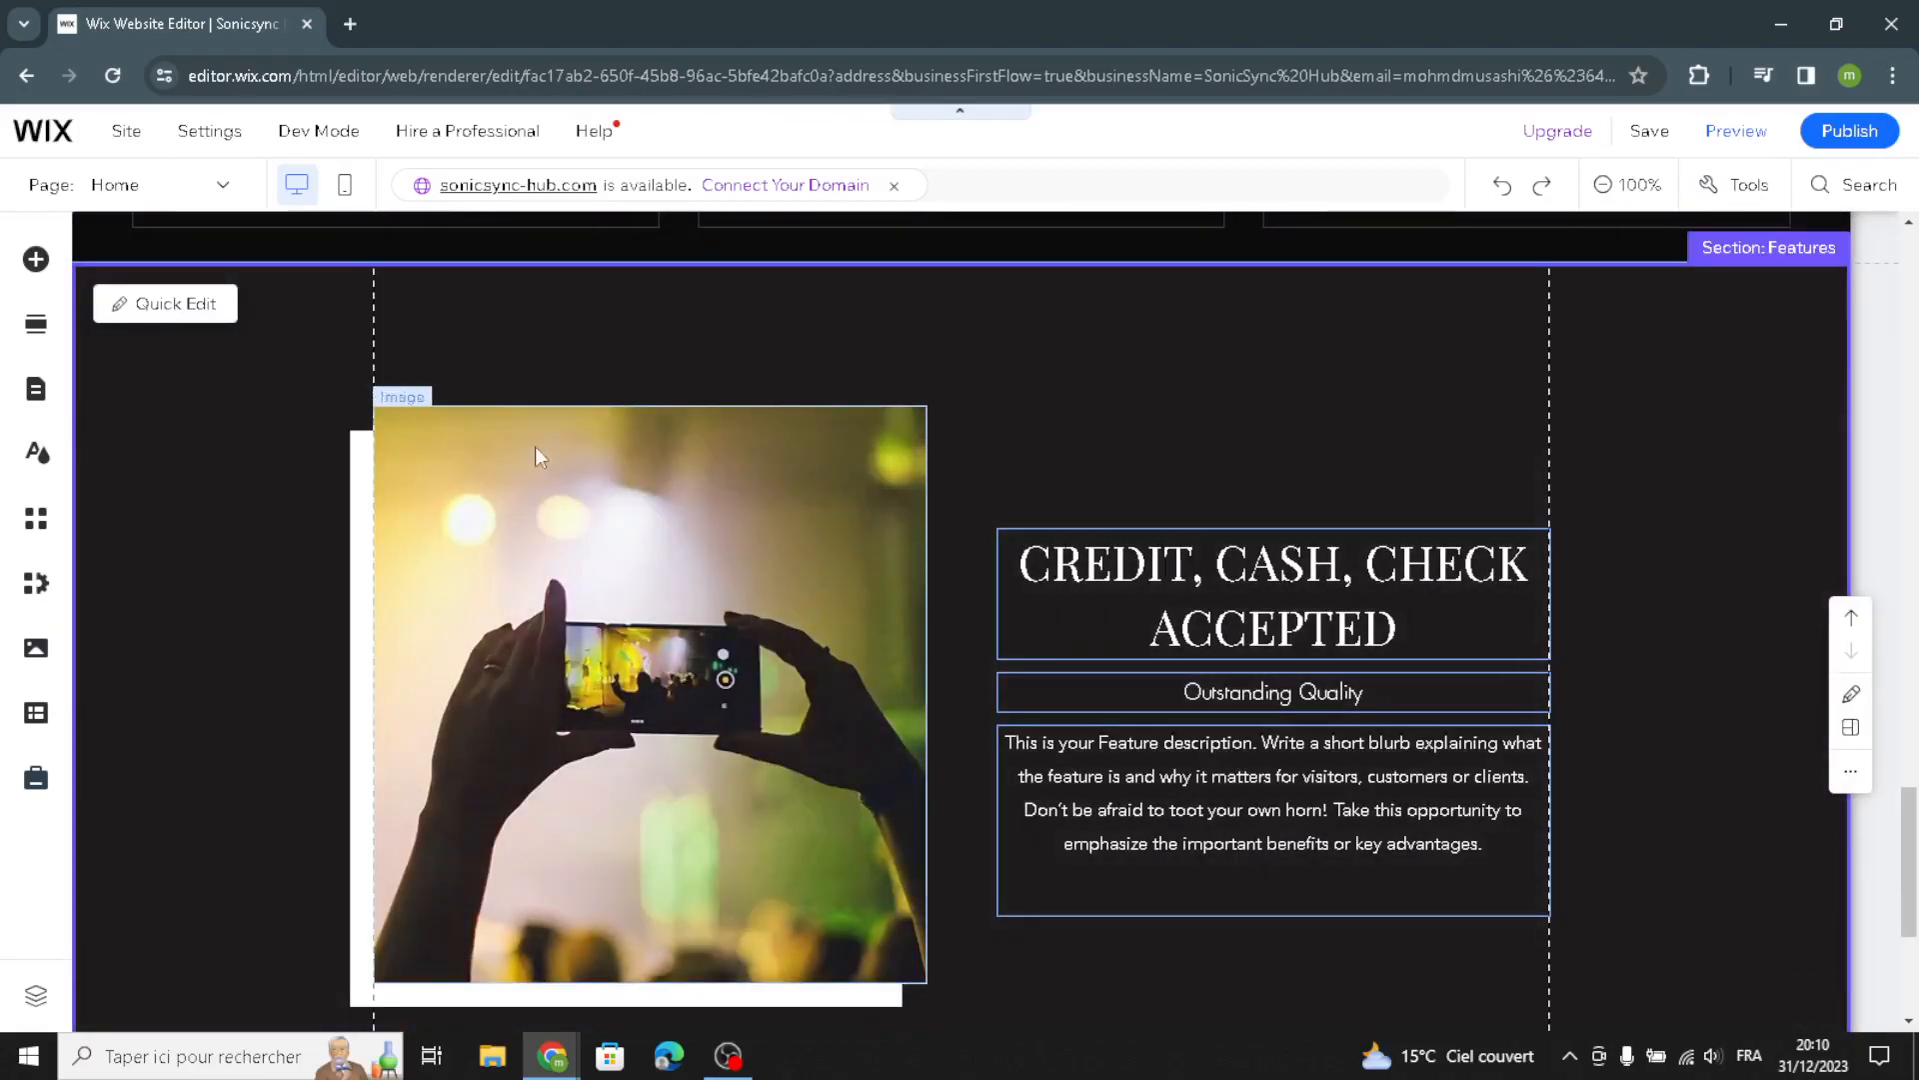
Replace the Features section image with a mixing-console photo found by searching the media library for "digital music"
click(536, 445)
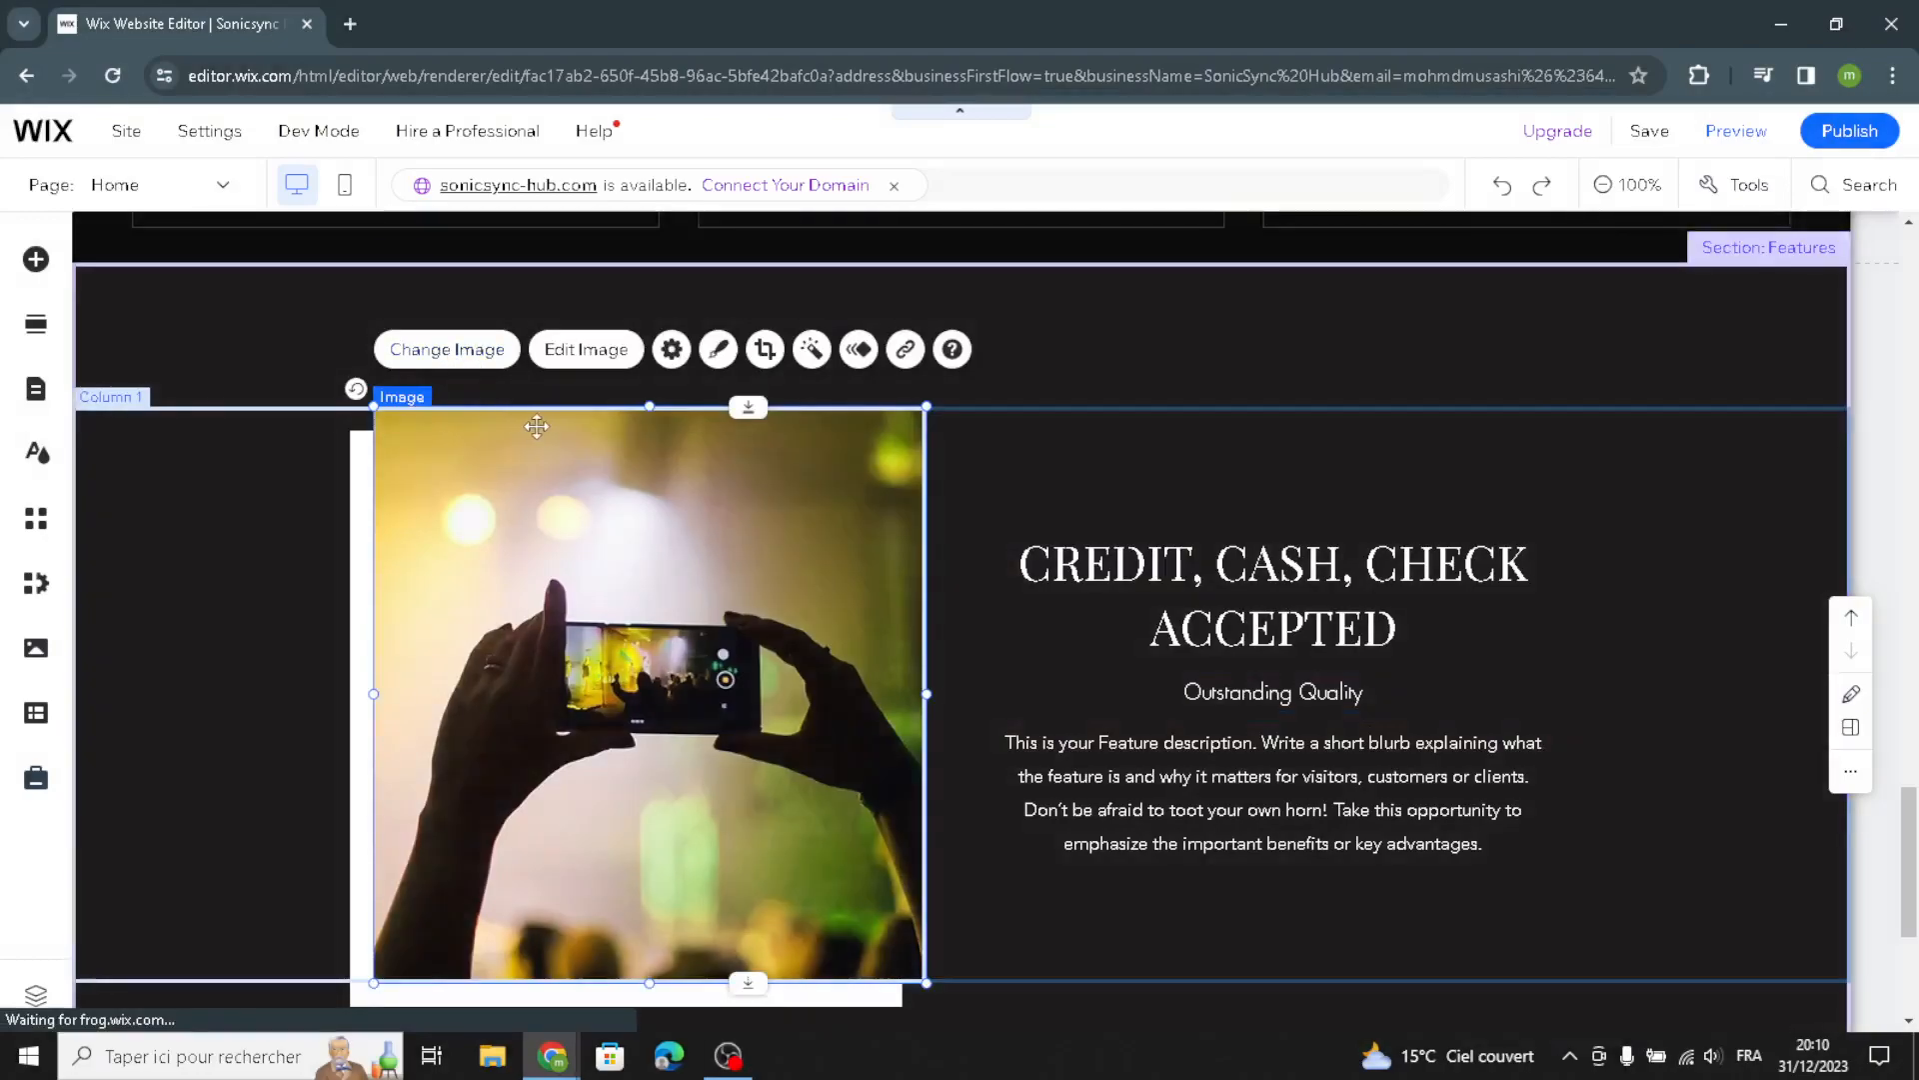
click(447, 348)
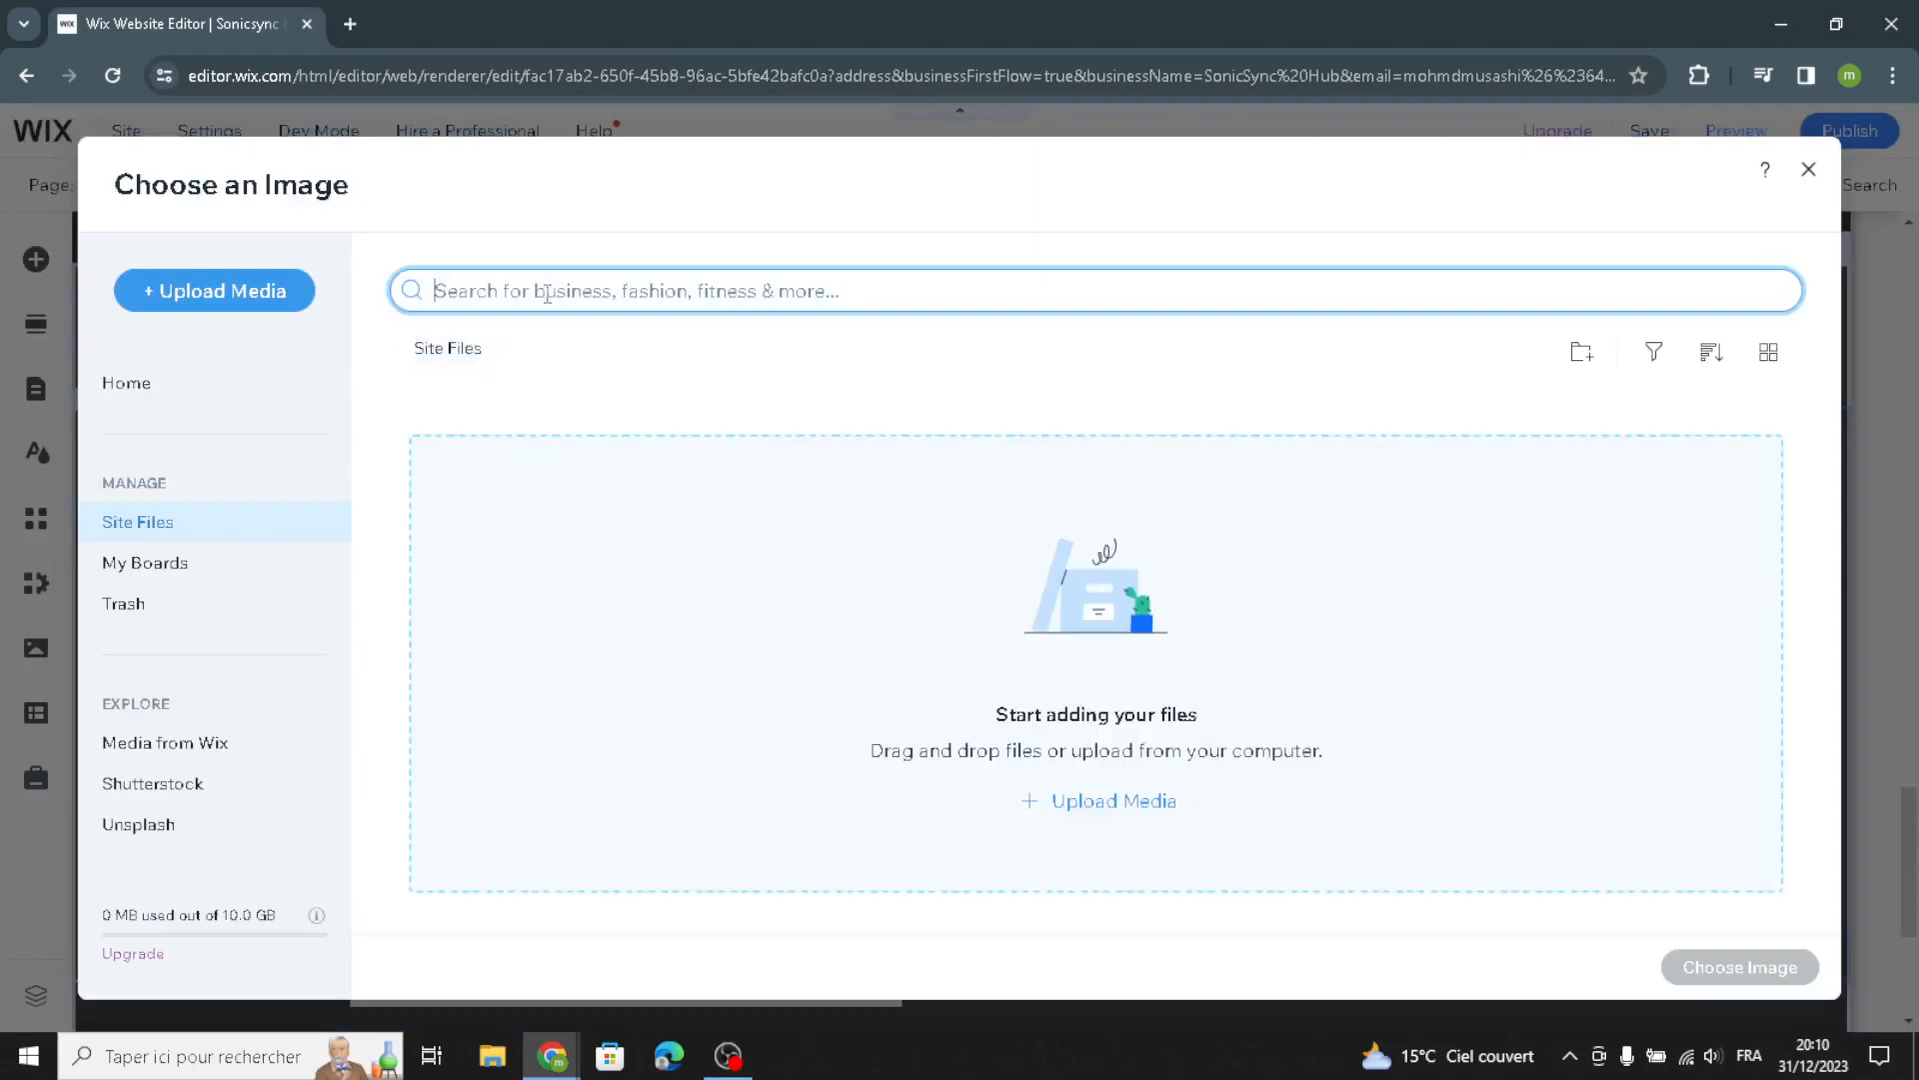
text(d)
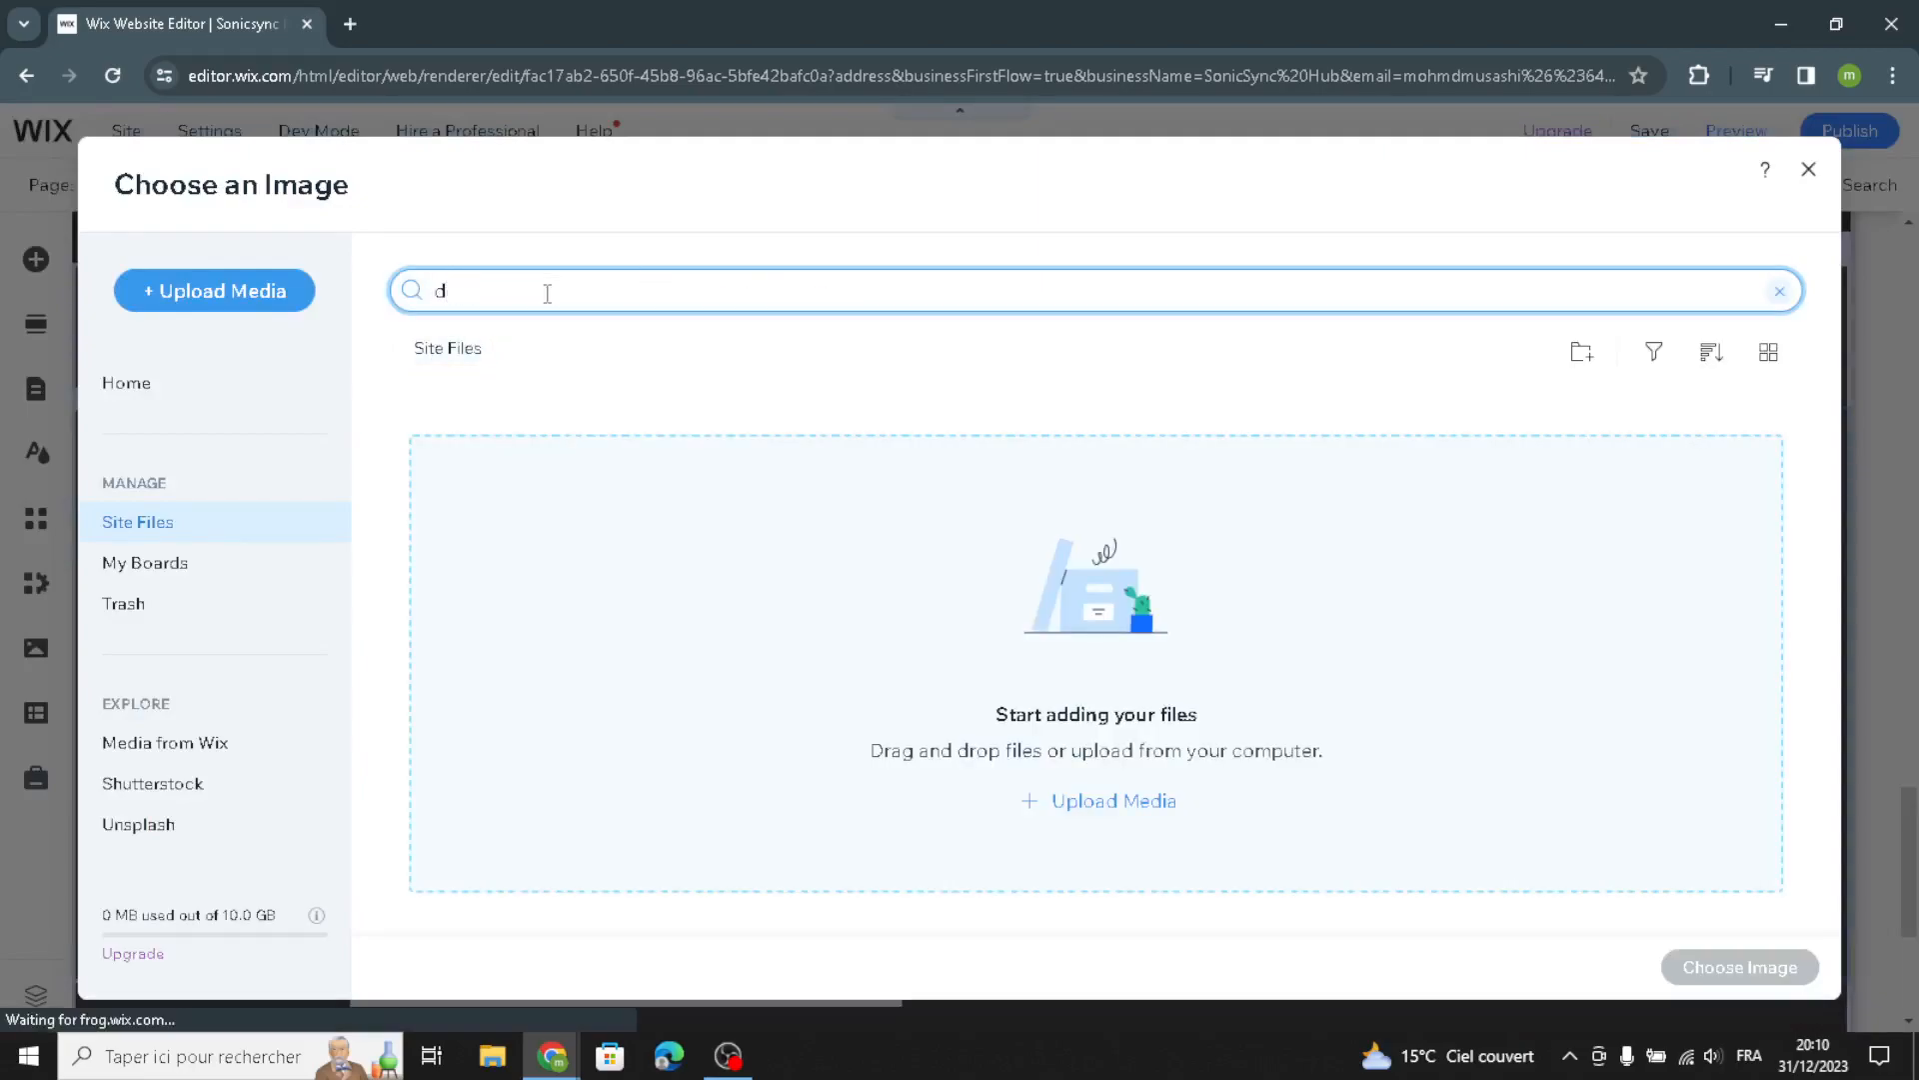
text(igital )
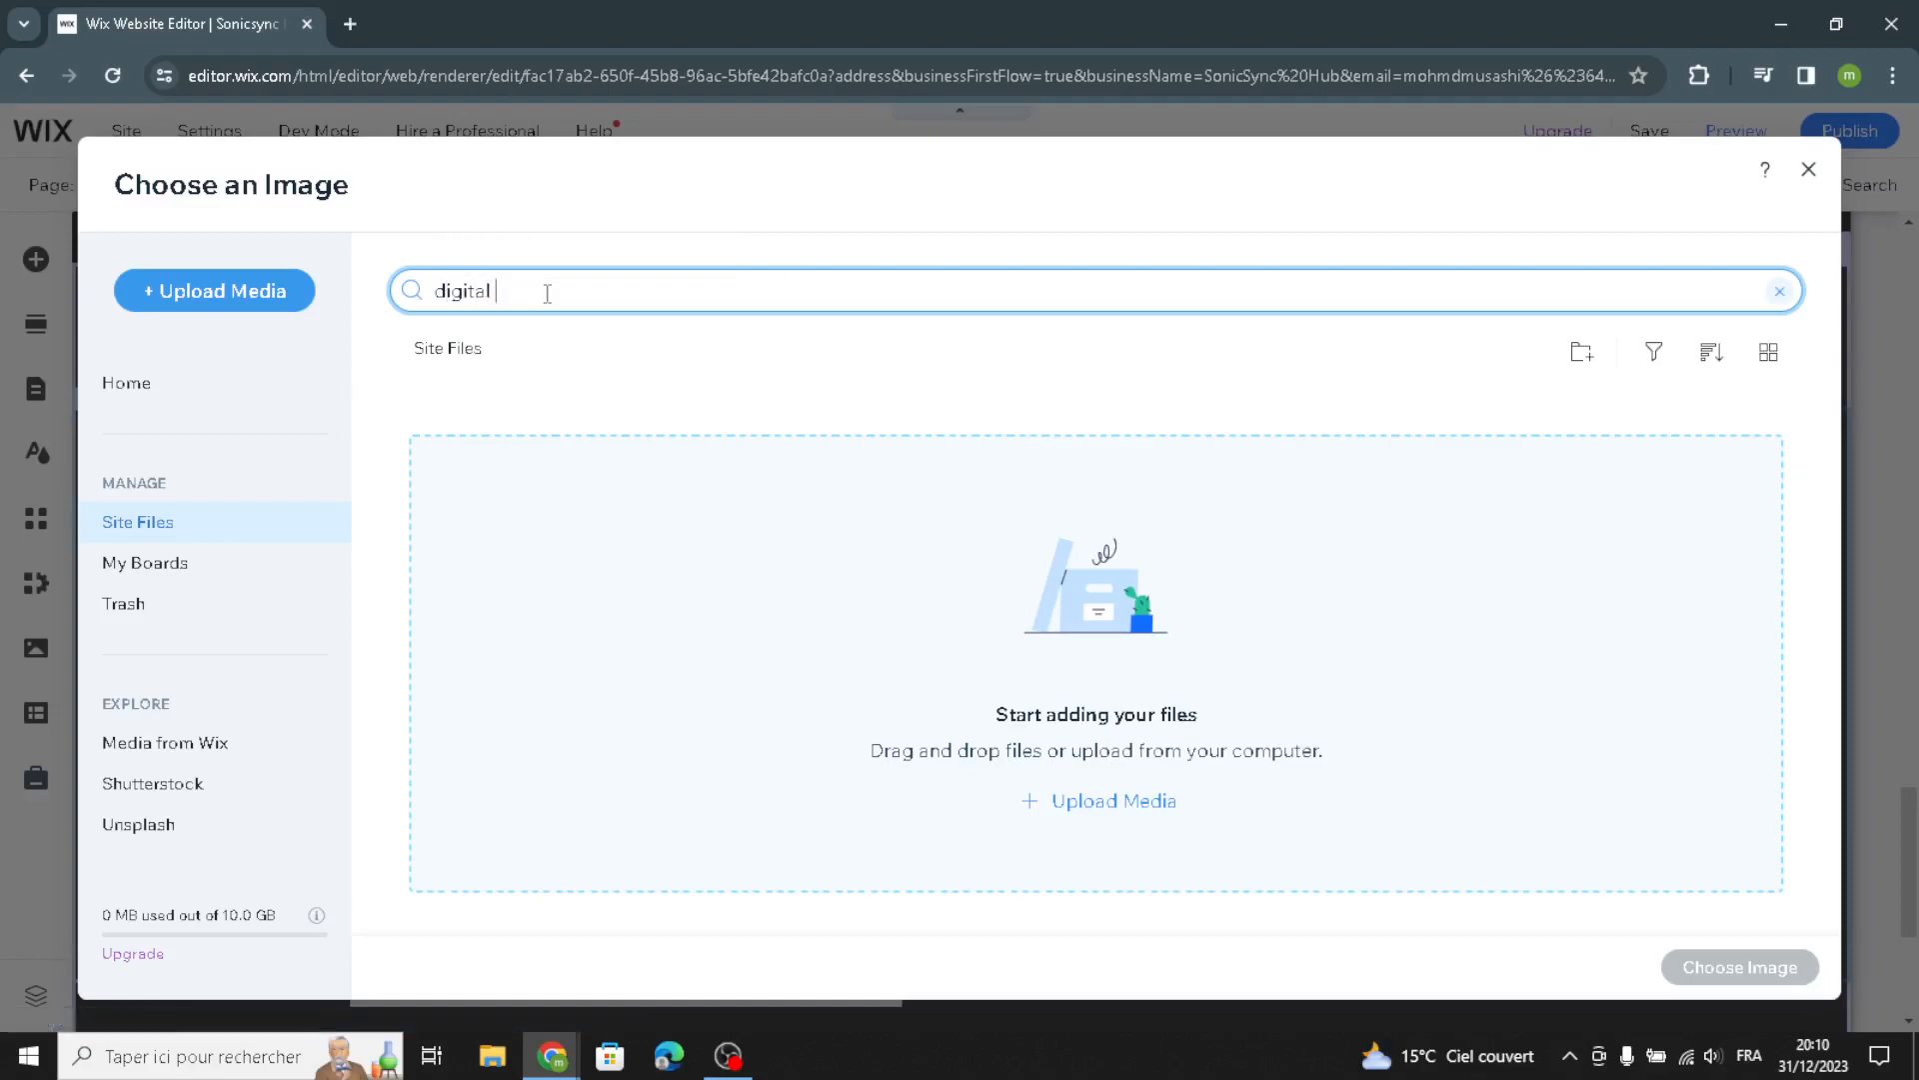
text(music)
key(Return)
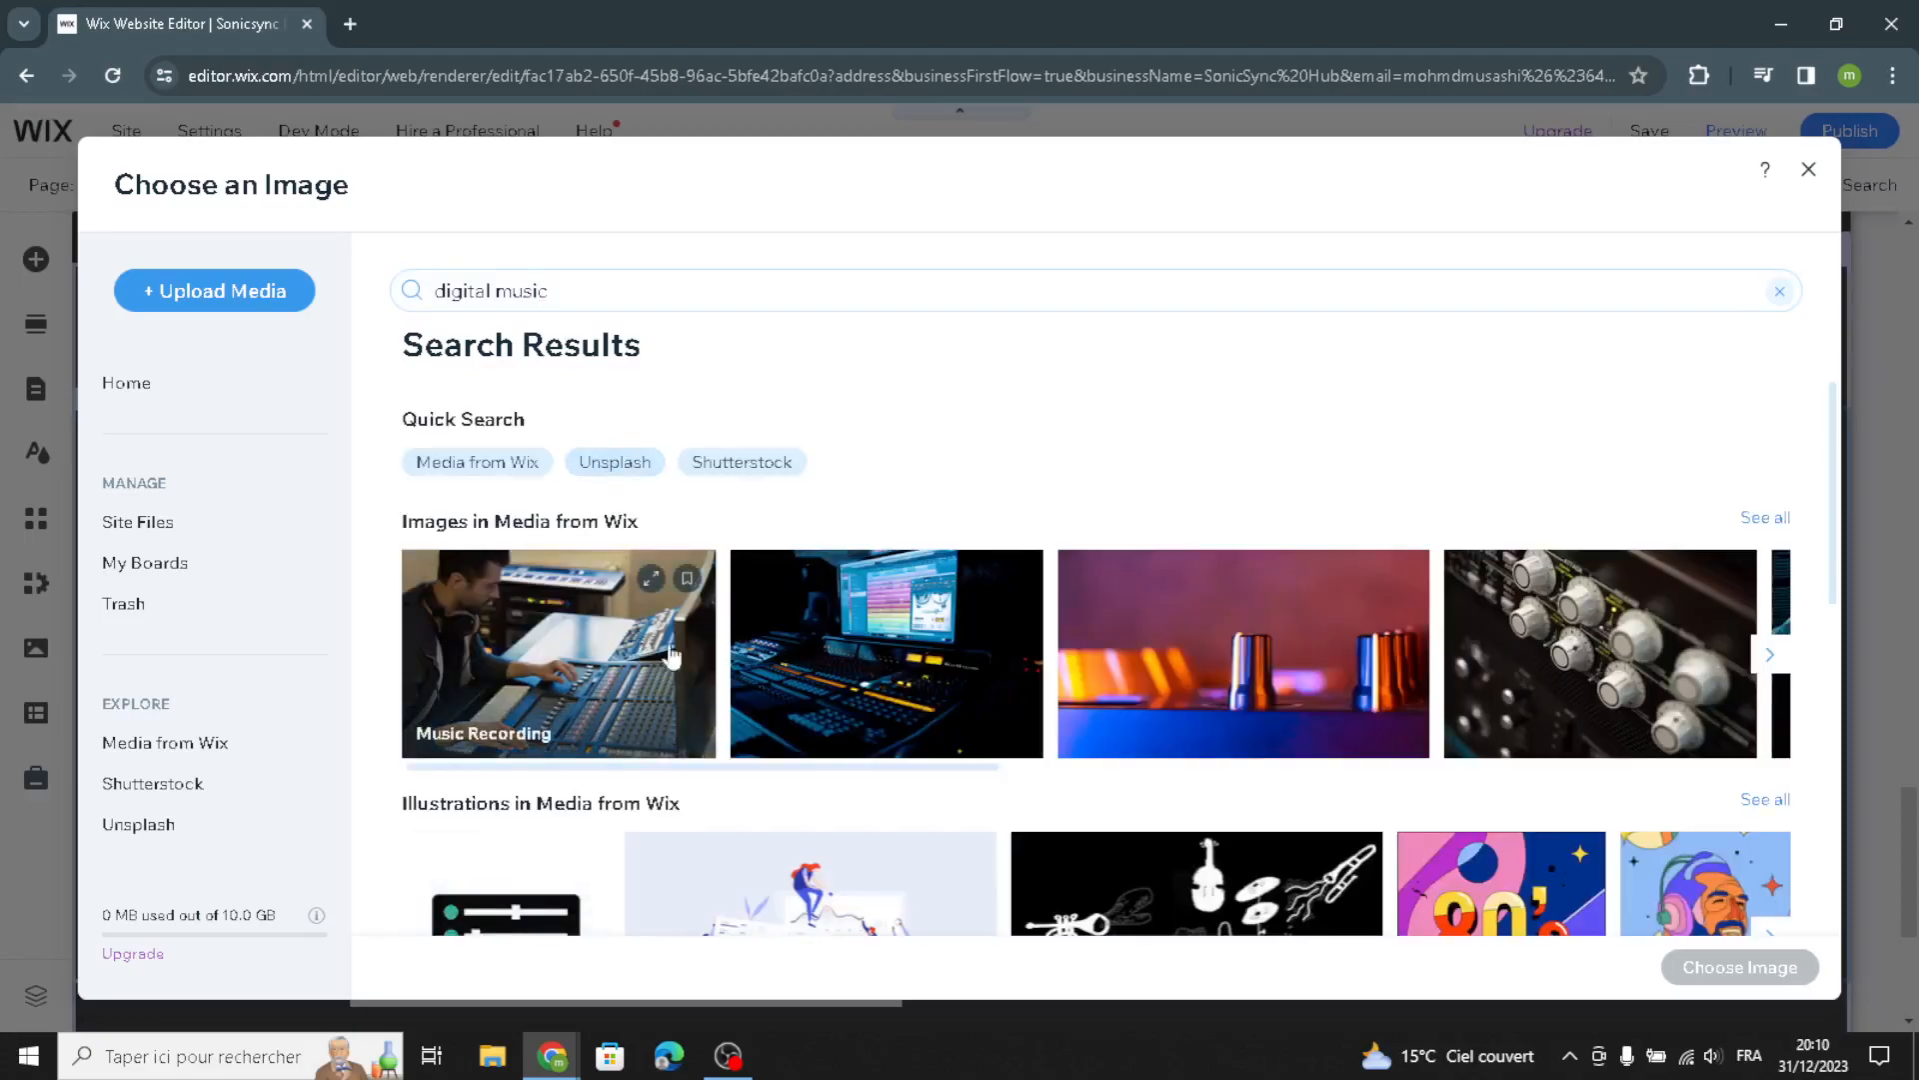
scroll(855, 694, down, 1)
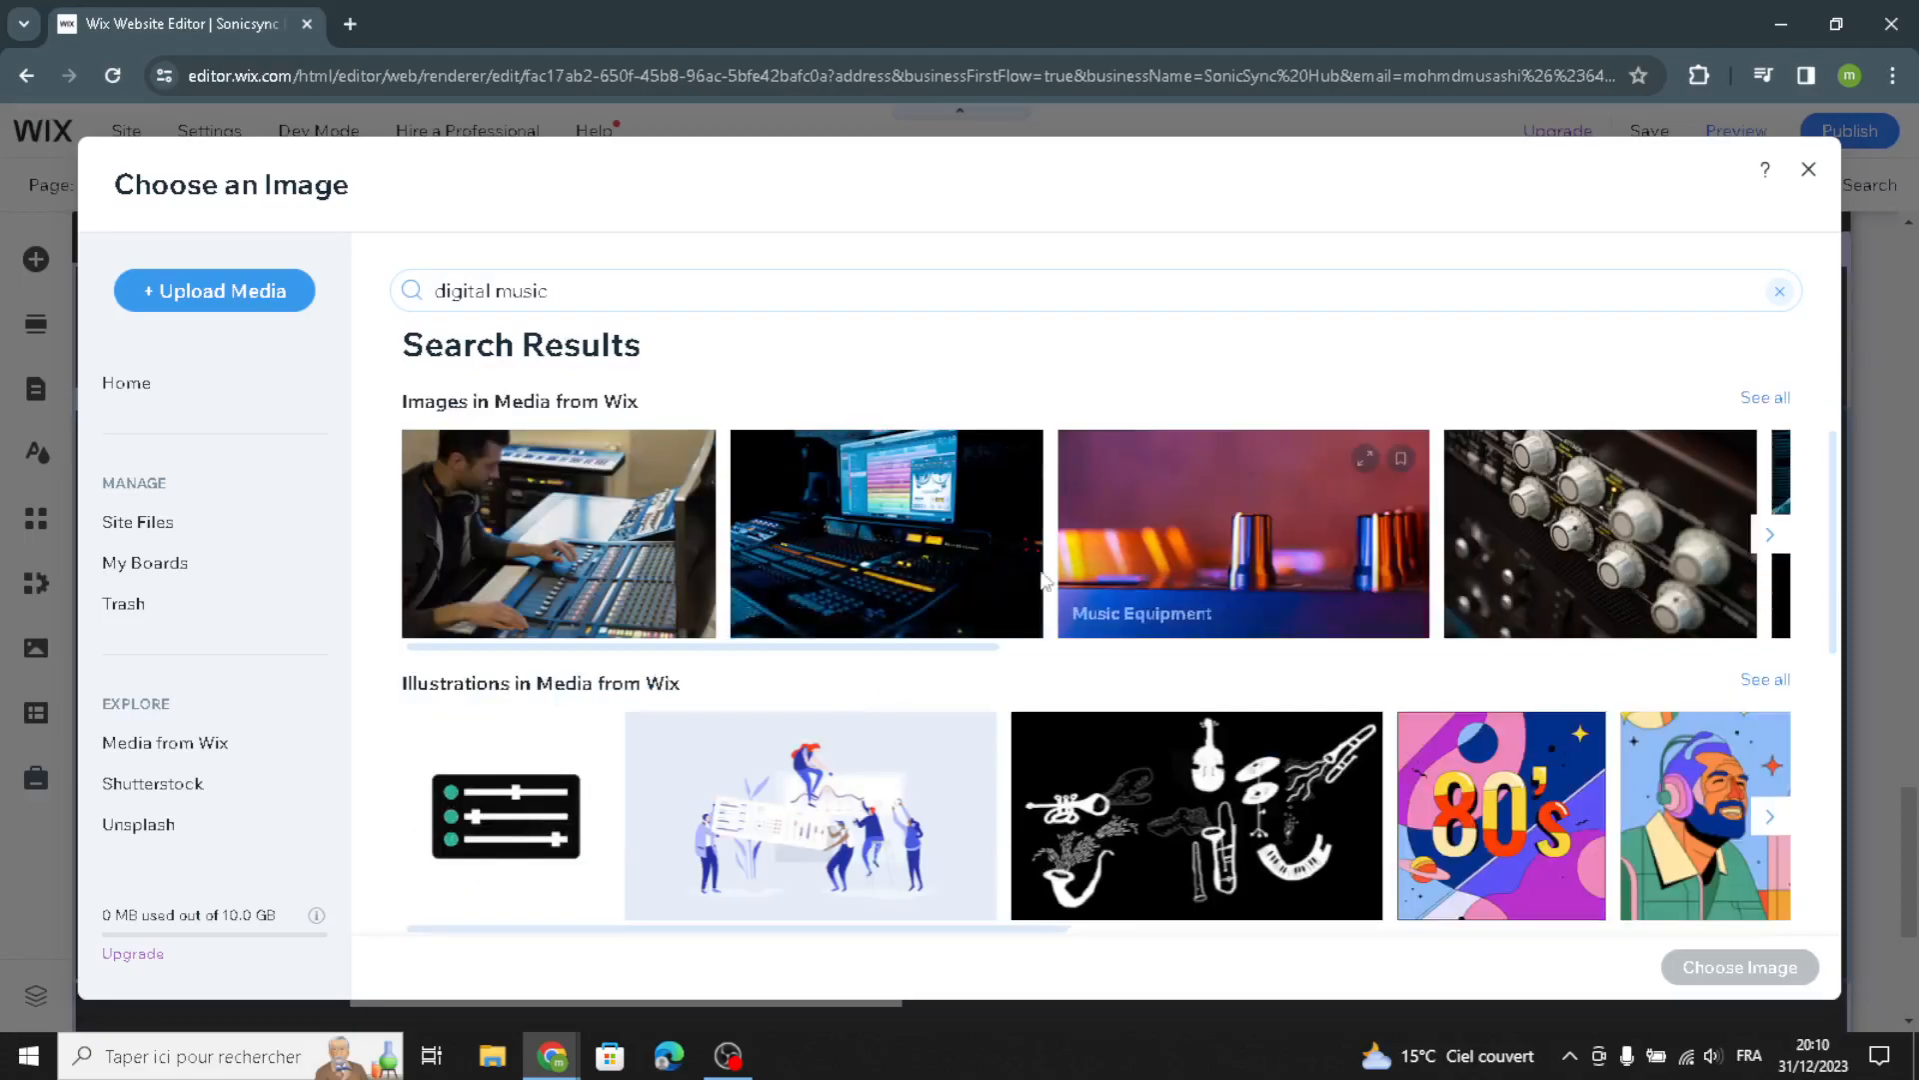
click(894, 547)
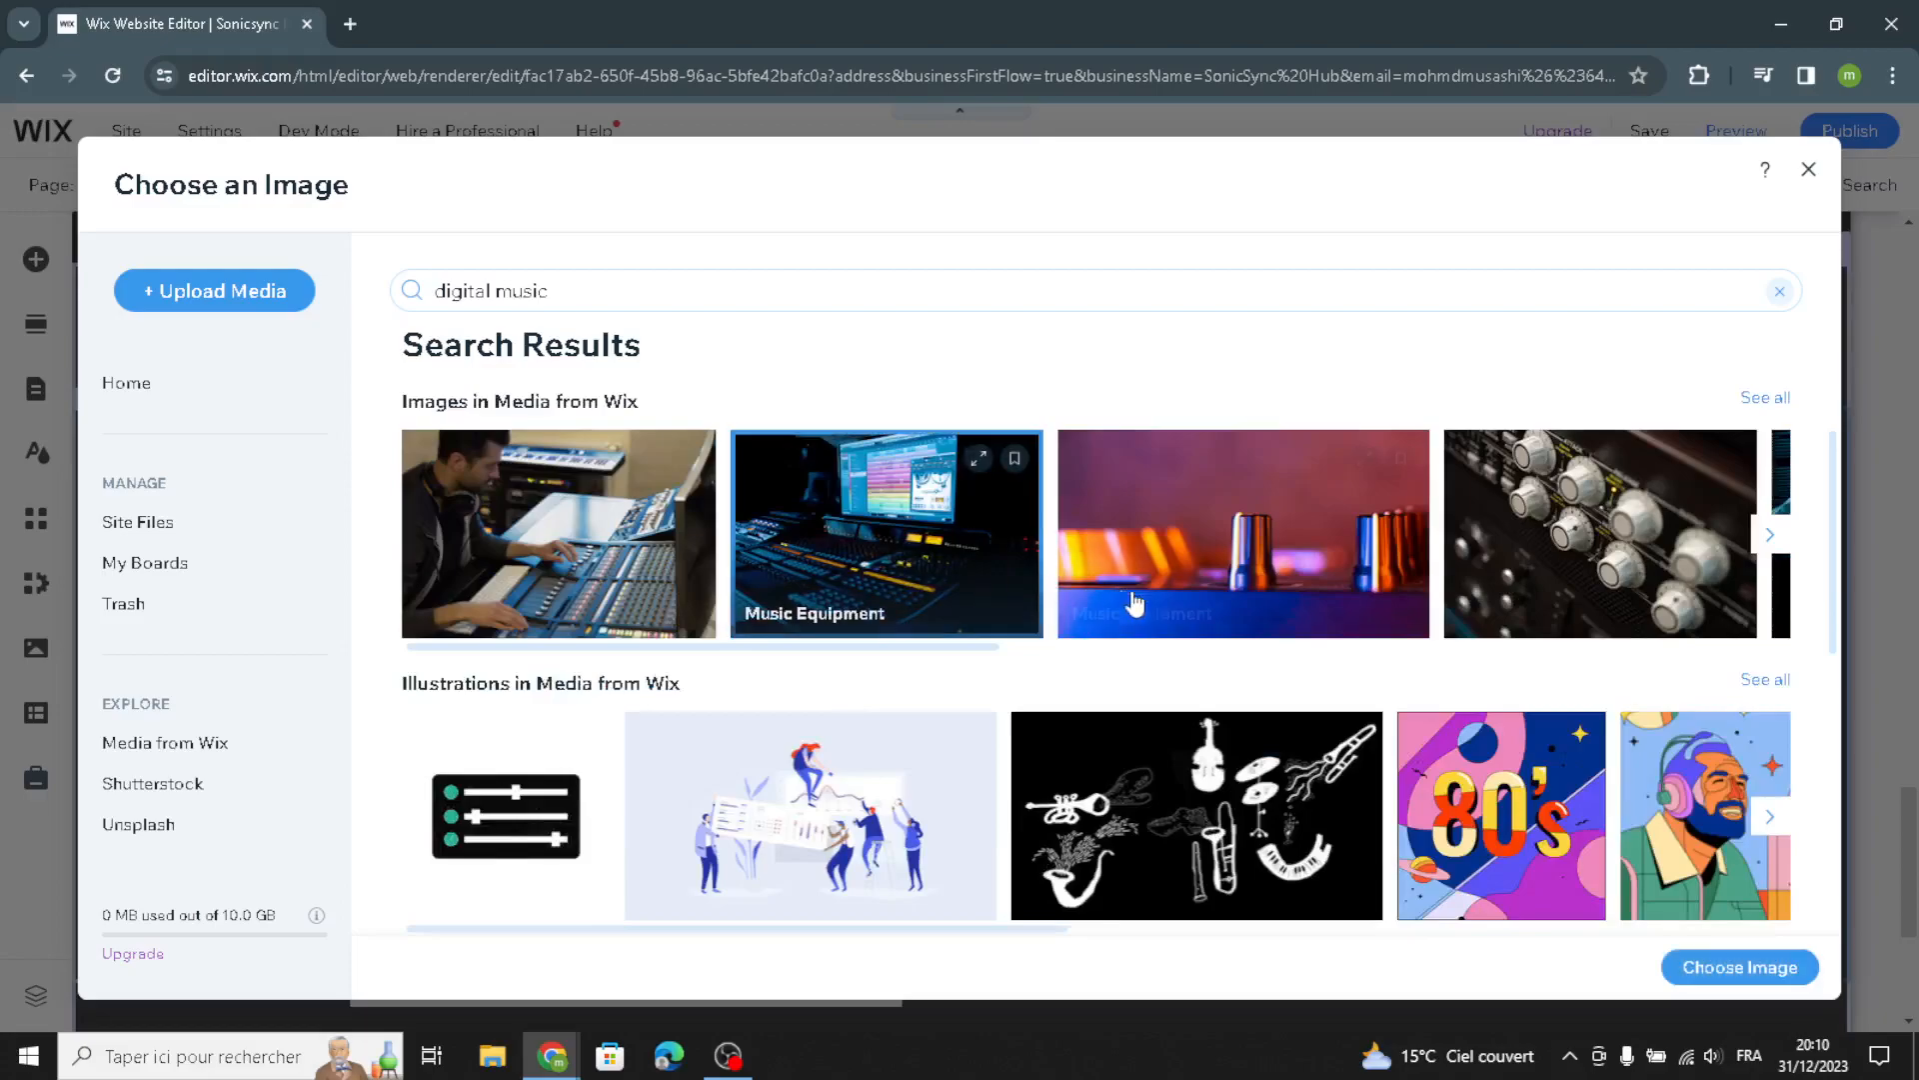
click(1671, 968)
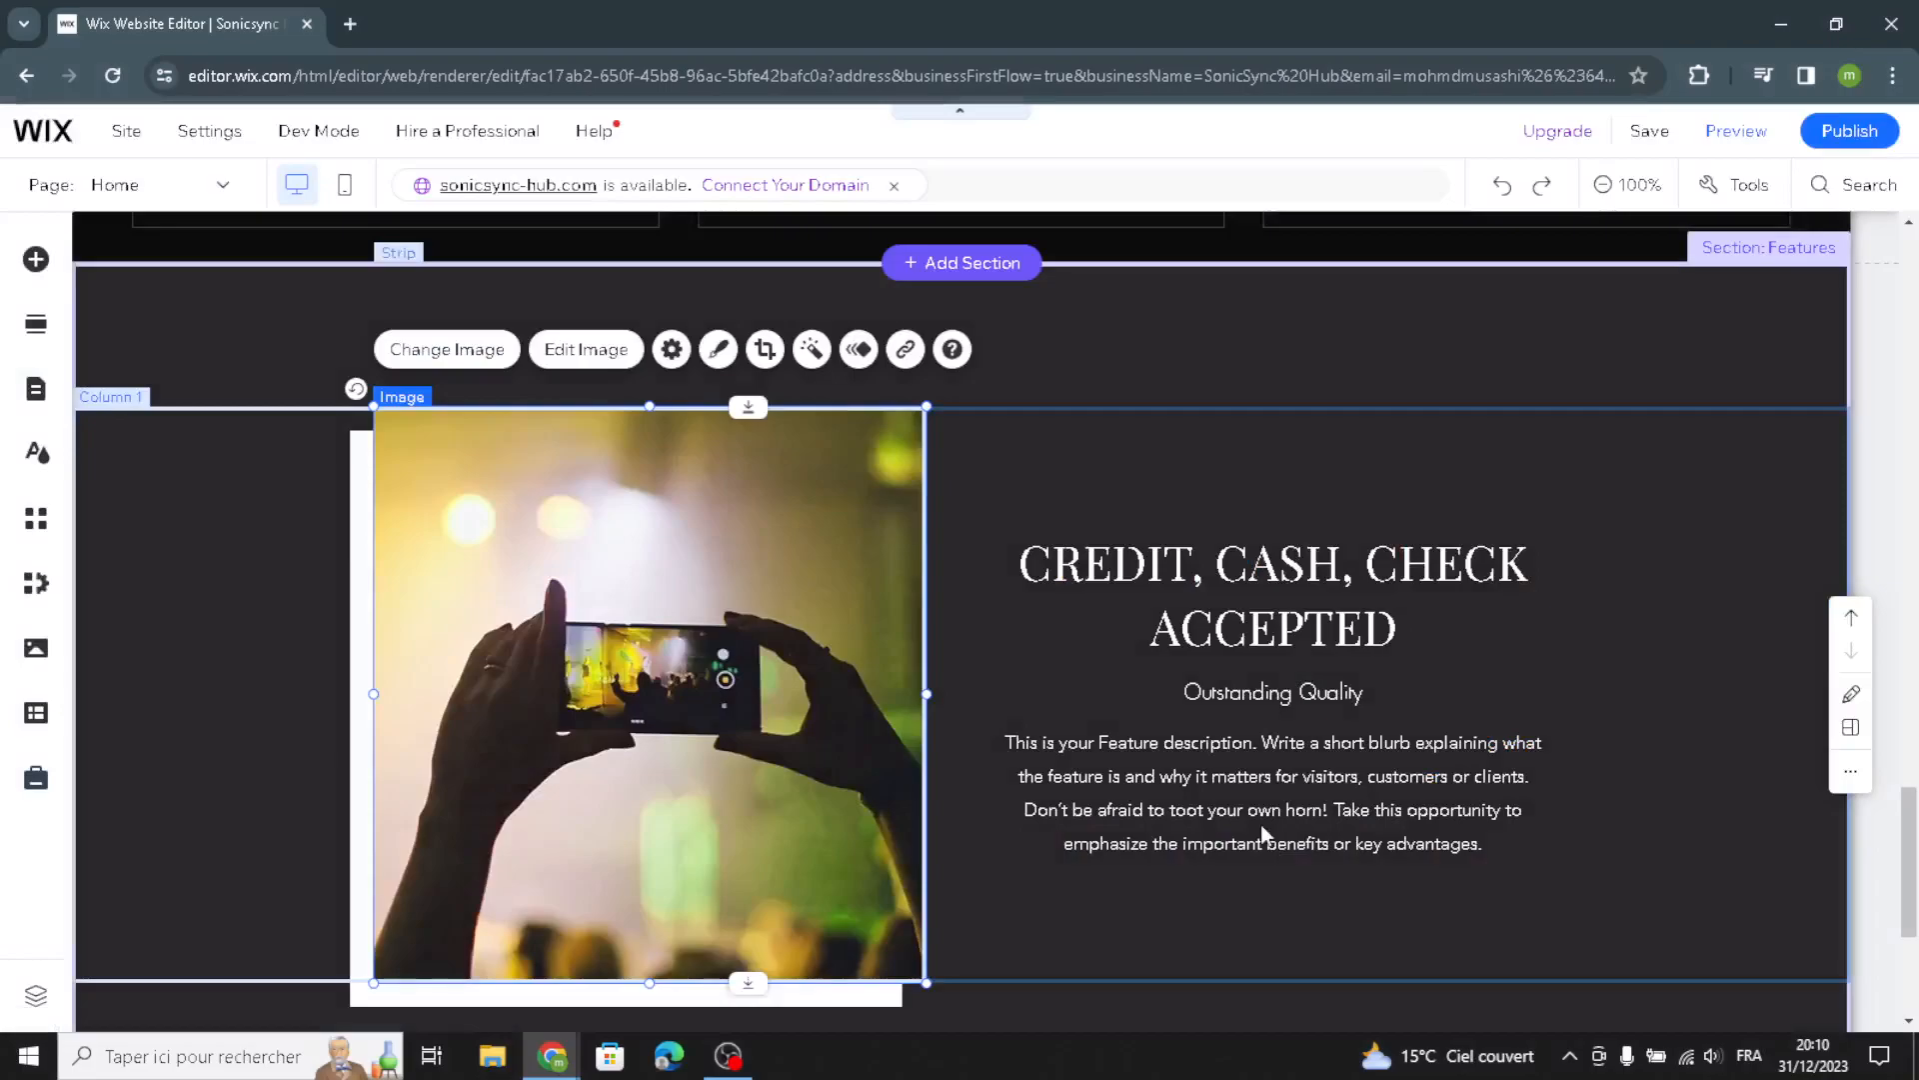
Review the Features section and the footer content
scroll(1260, 828, down, 4)
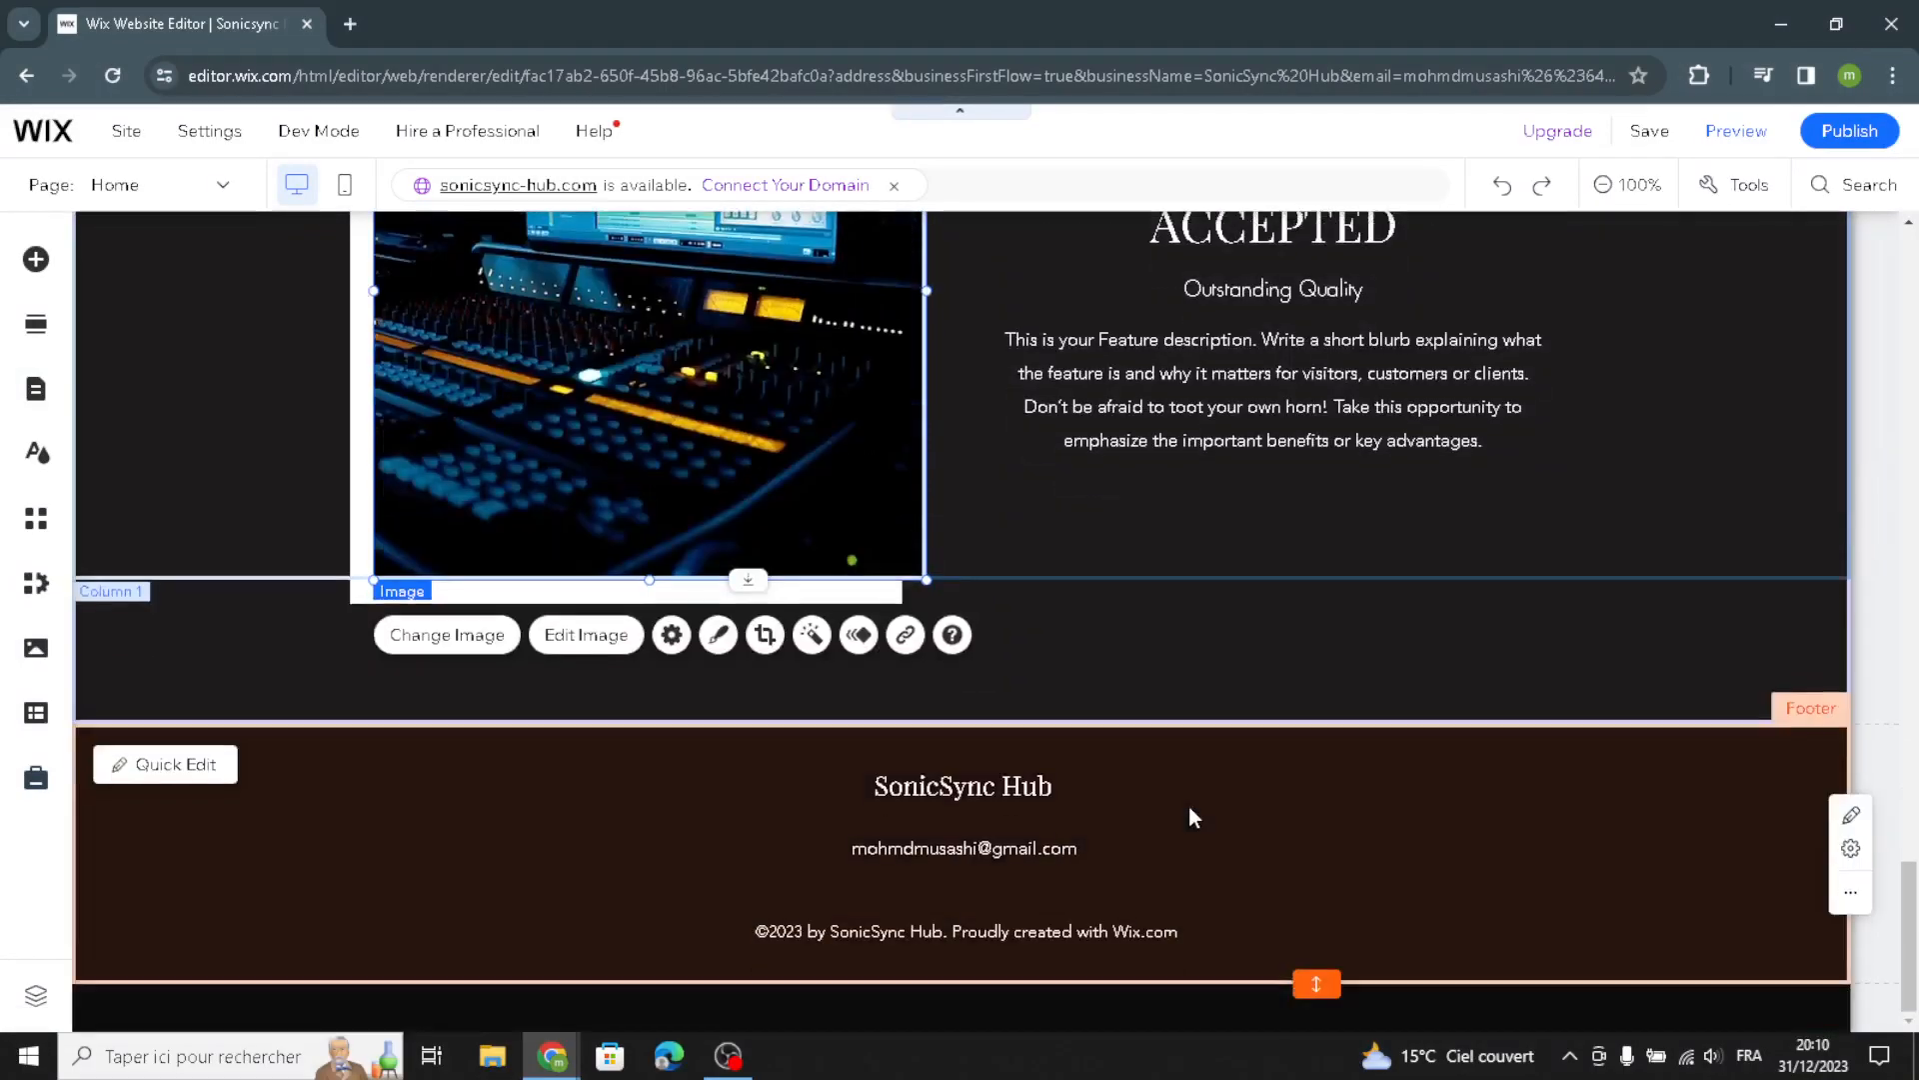
scroll(1213, 446, up, 3)
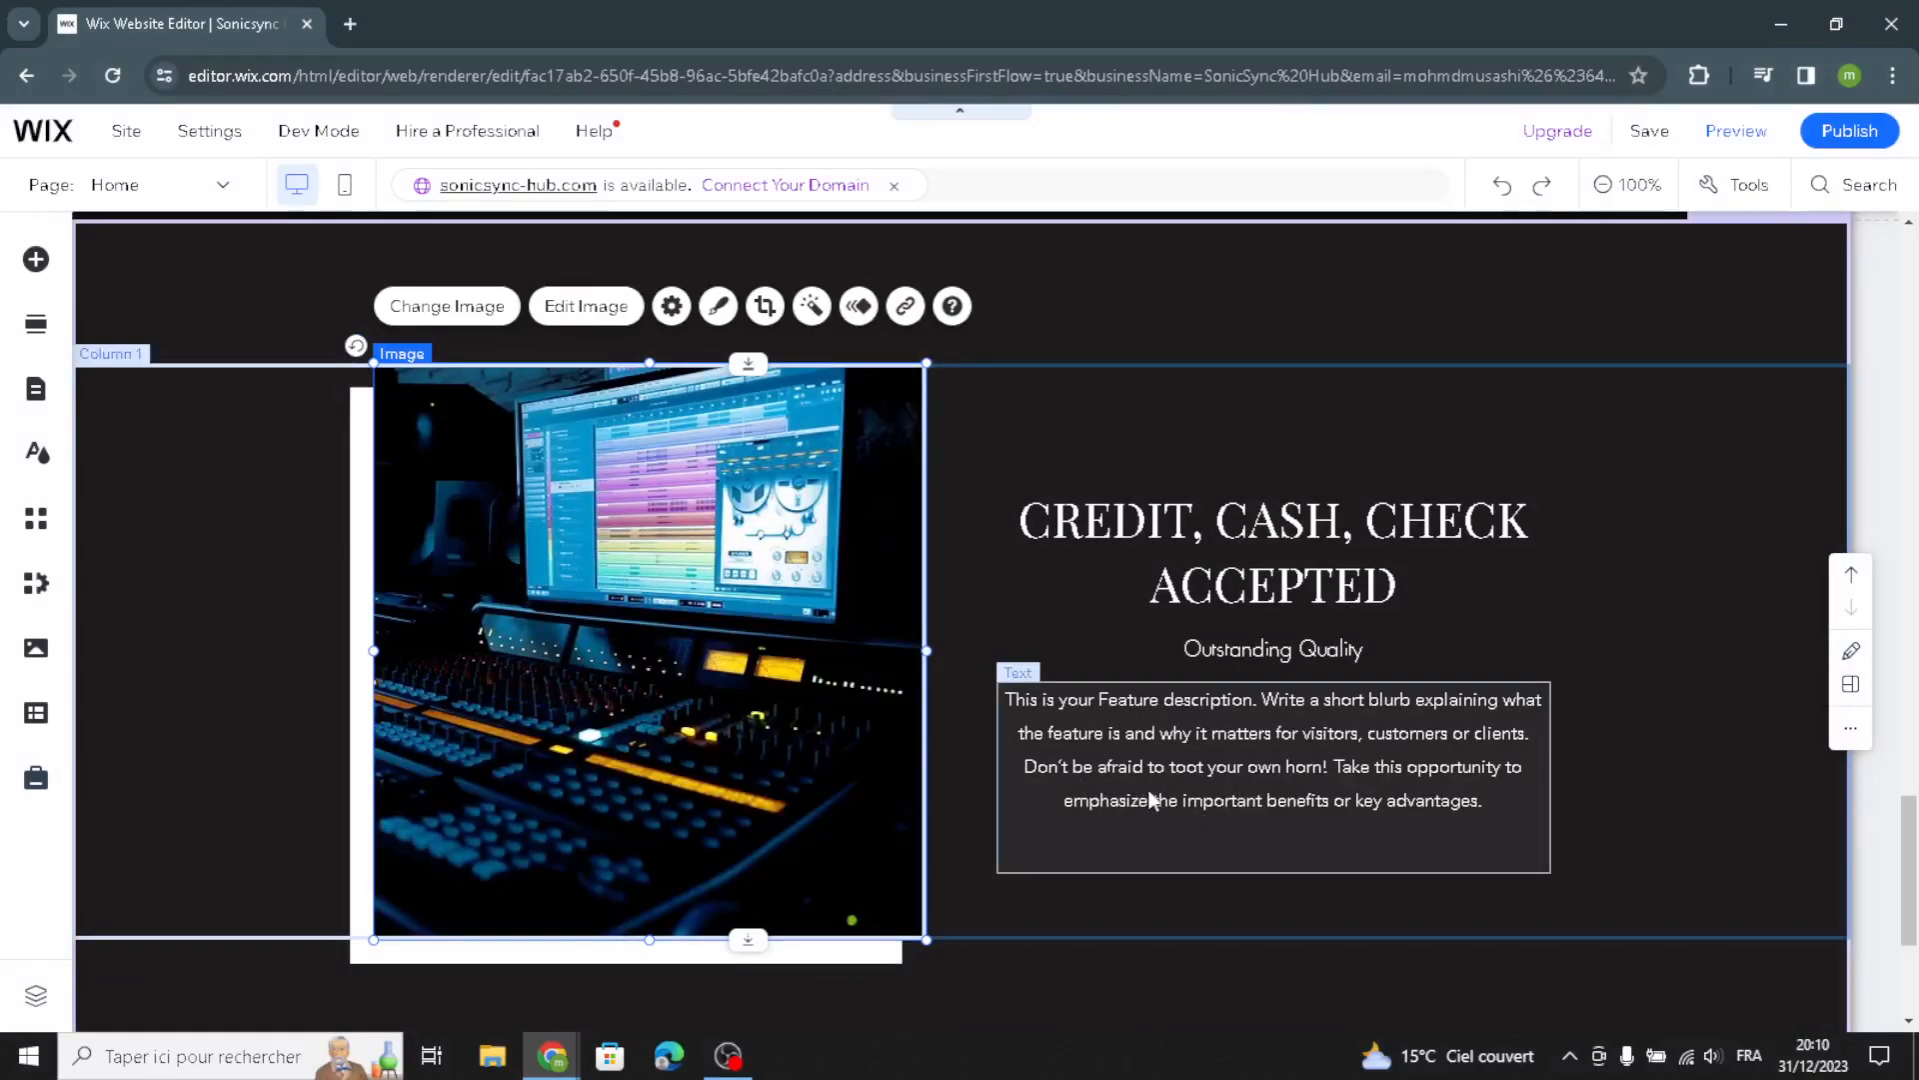
scroll(1157, 803, down, 3)
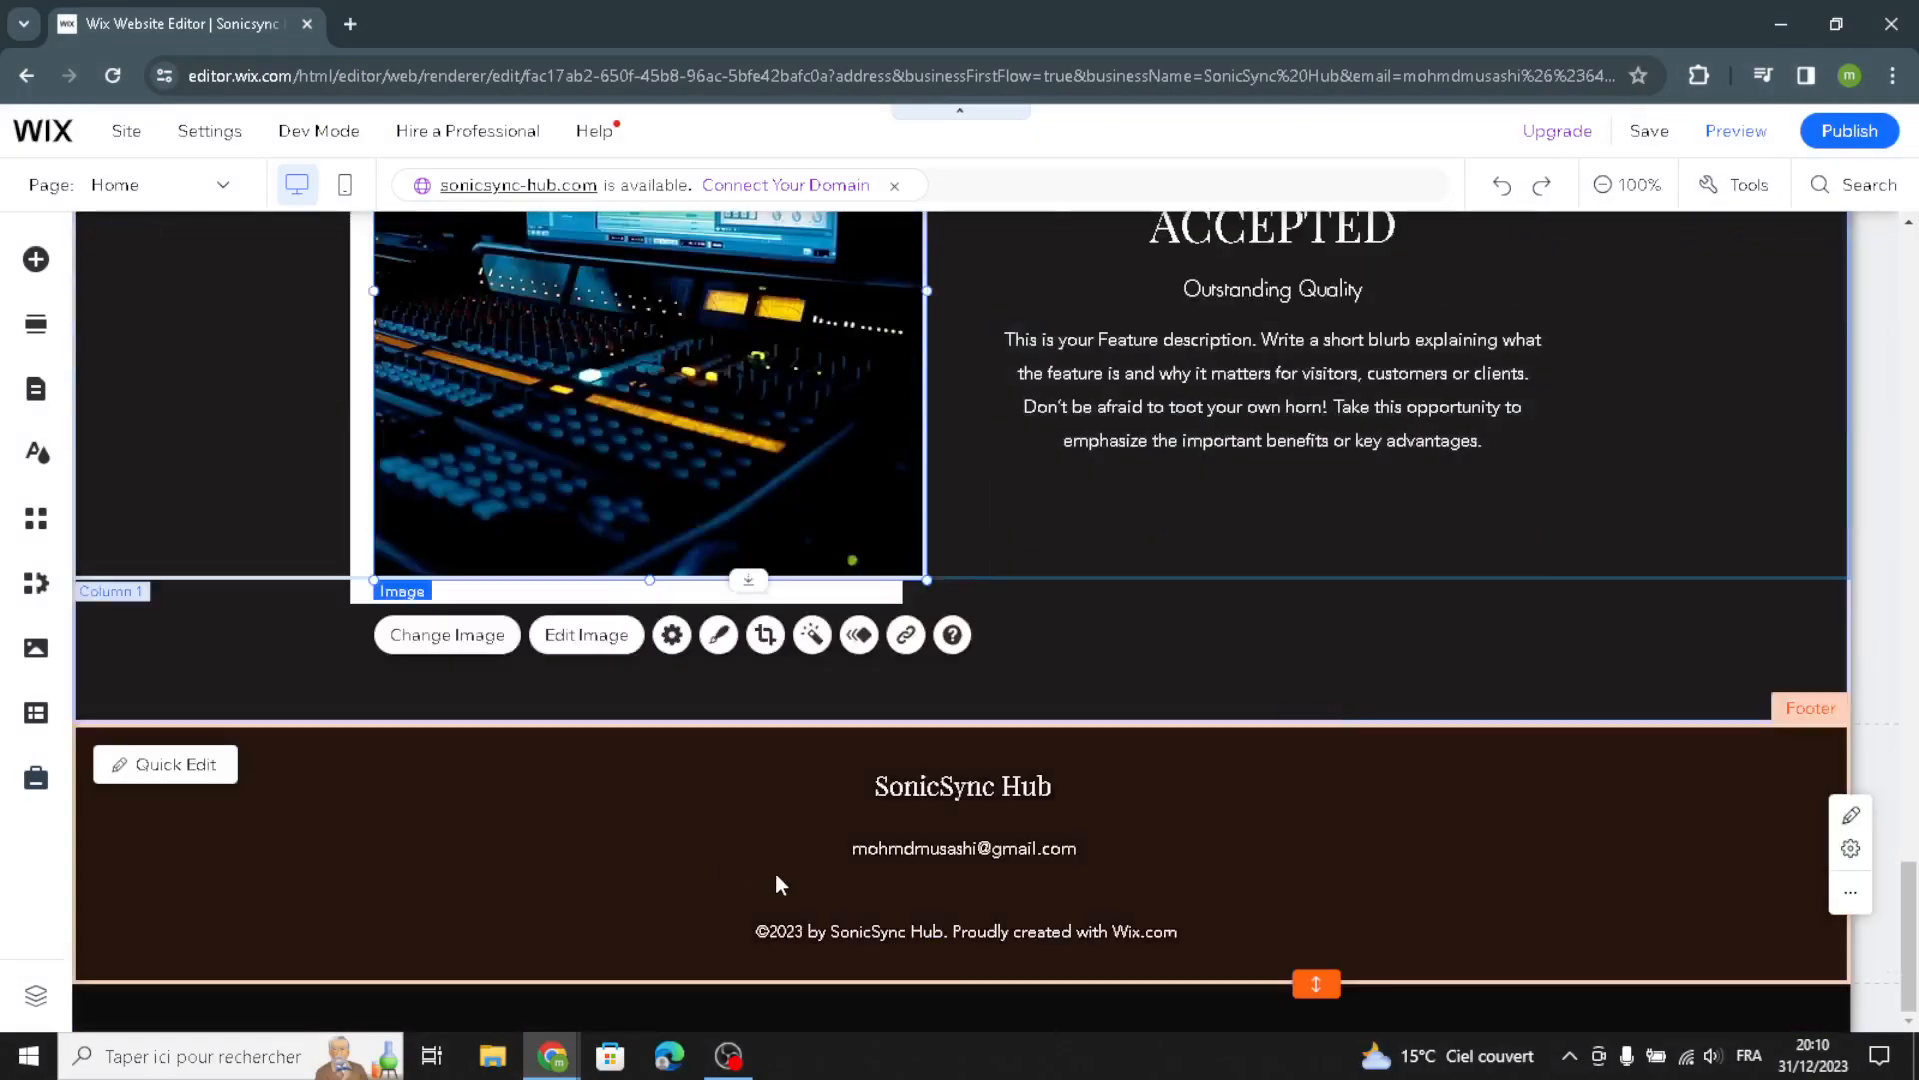
click(403, 940)
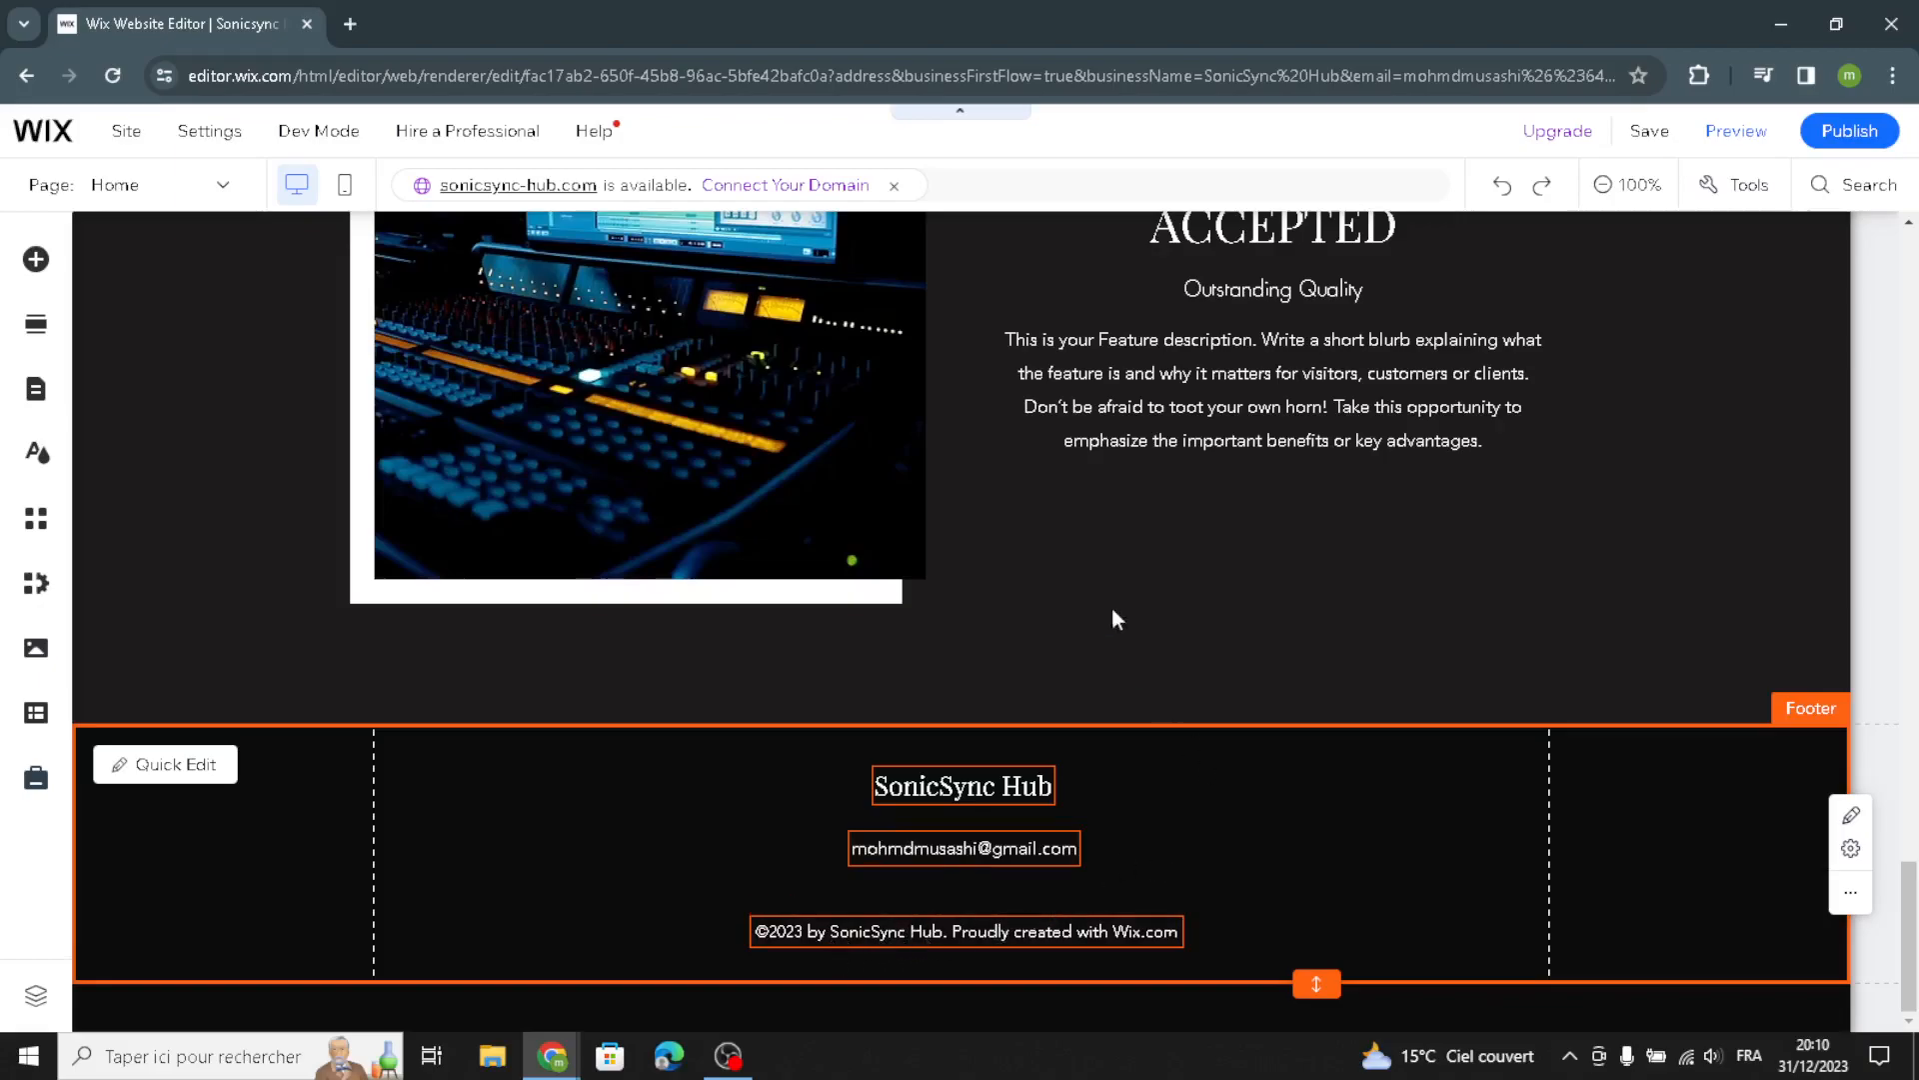
scroll(1117, 629, up, 2)
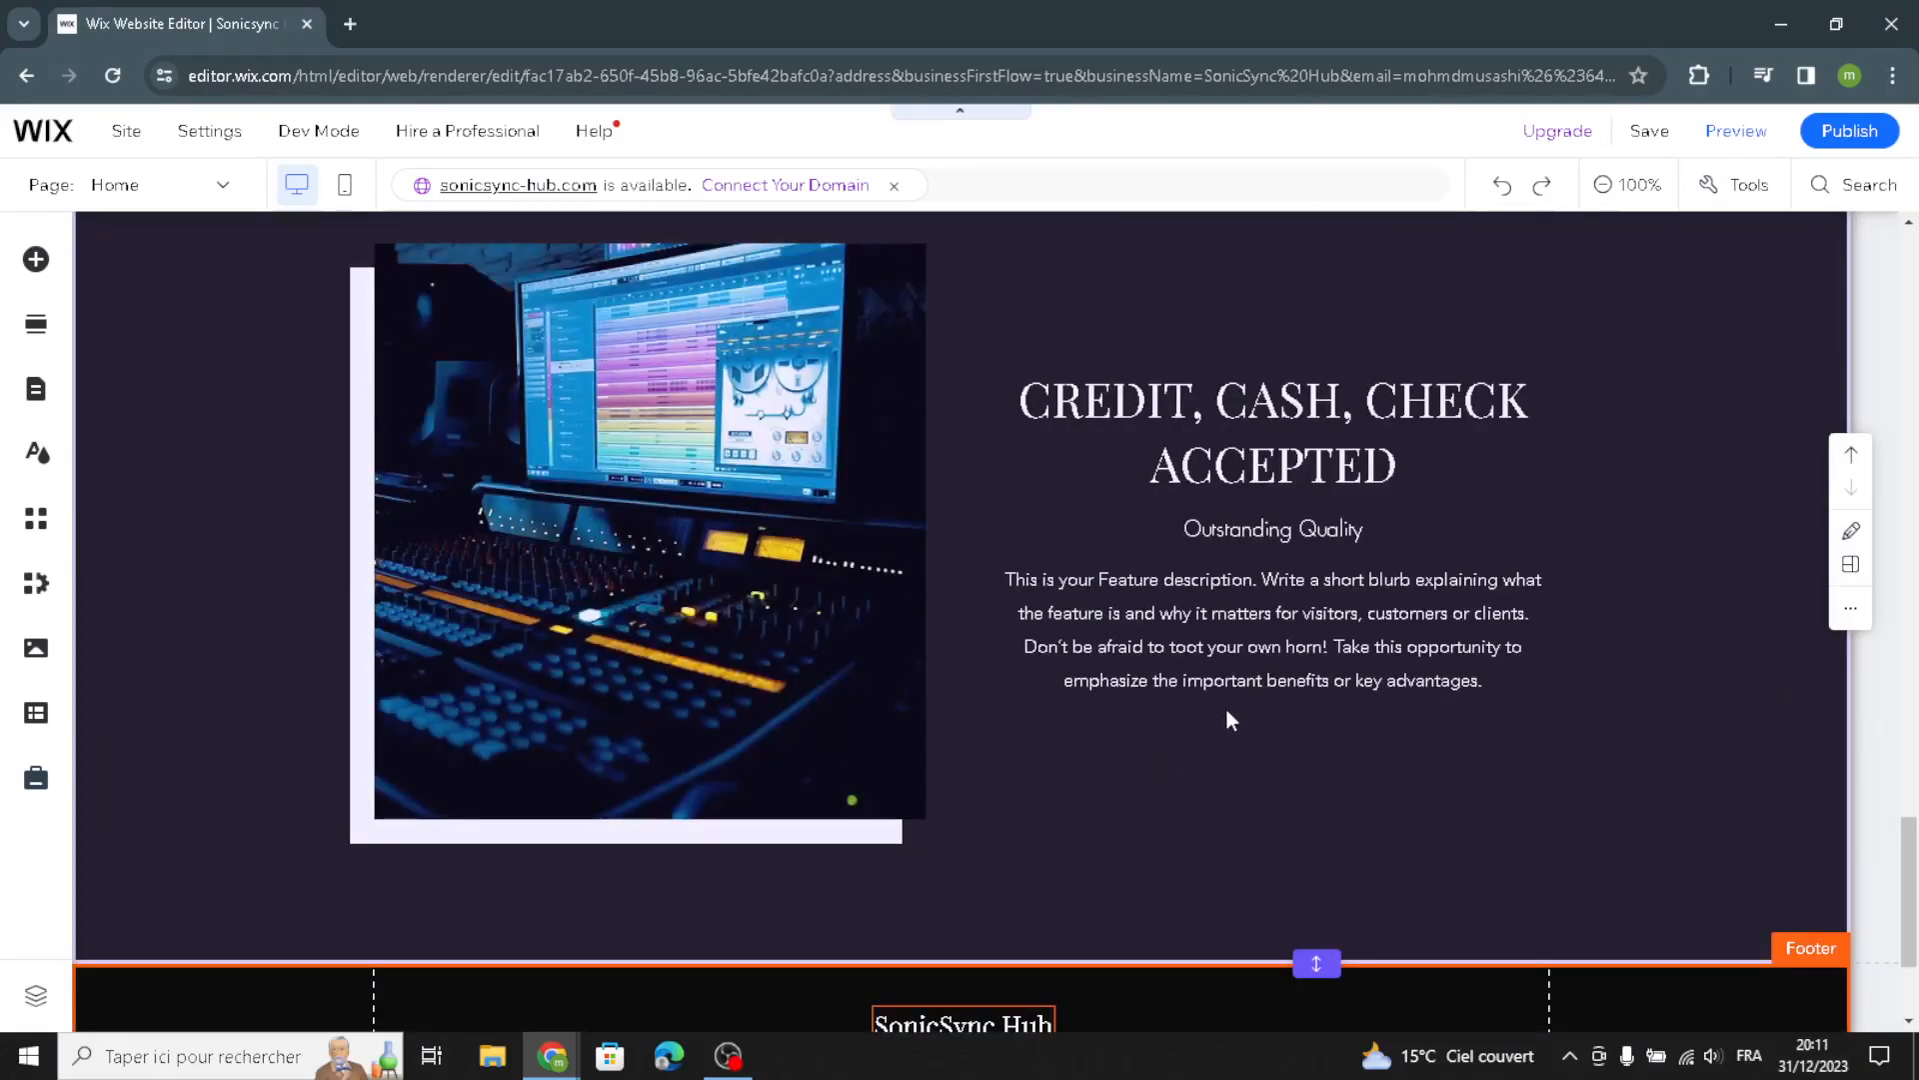
Publish the site, then close the congratulations dialog and the mobile-editing prompt
mouse_move(1833, 138)
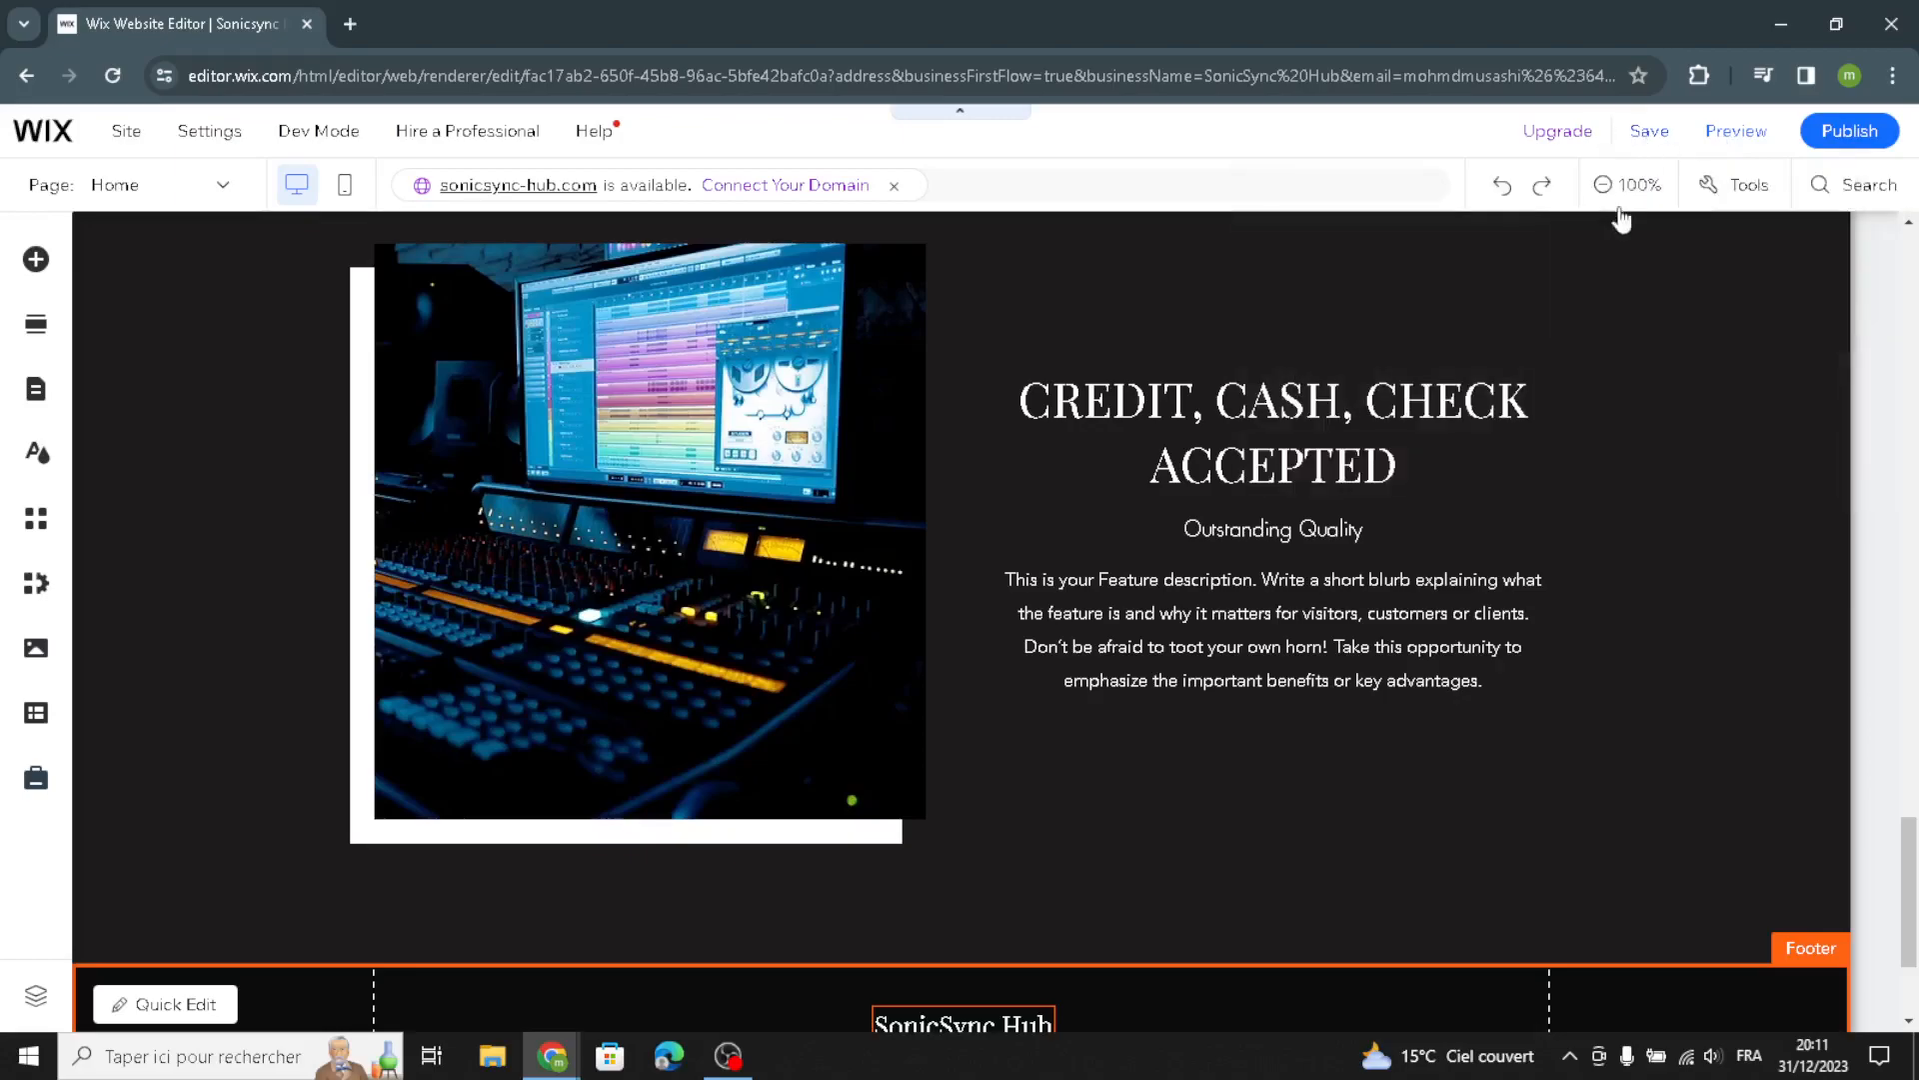
mouse_move(1653, 155)
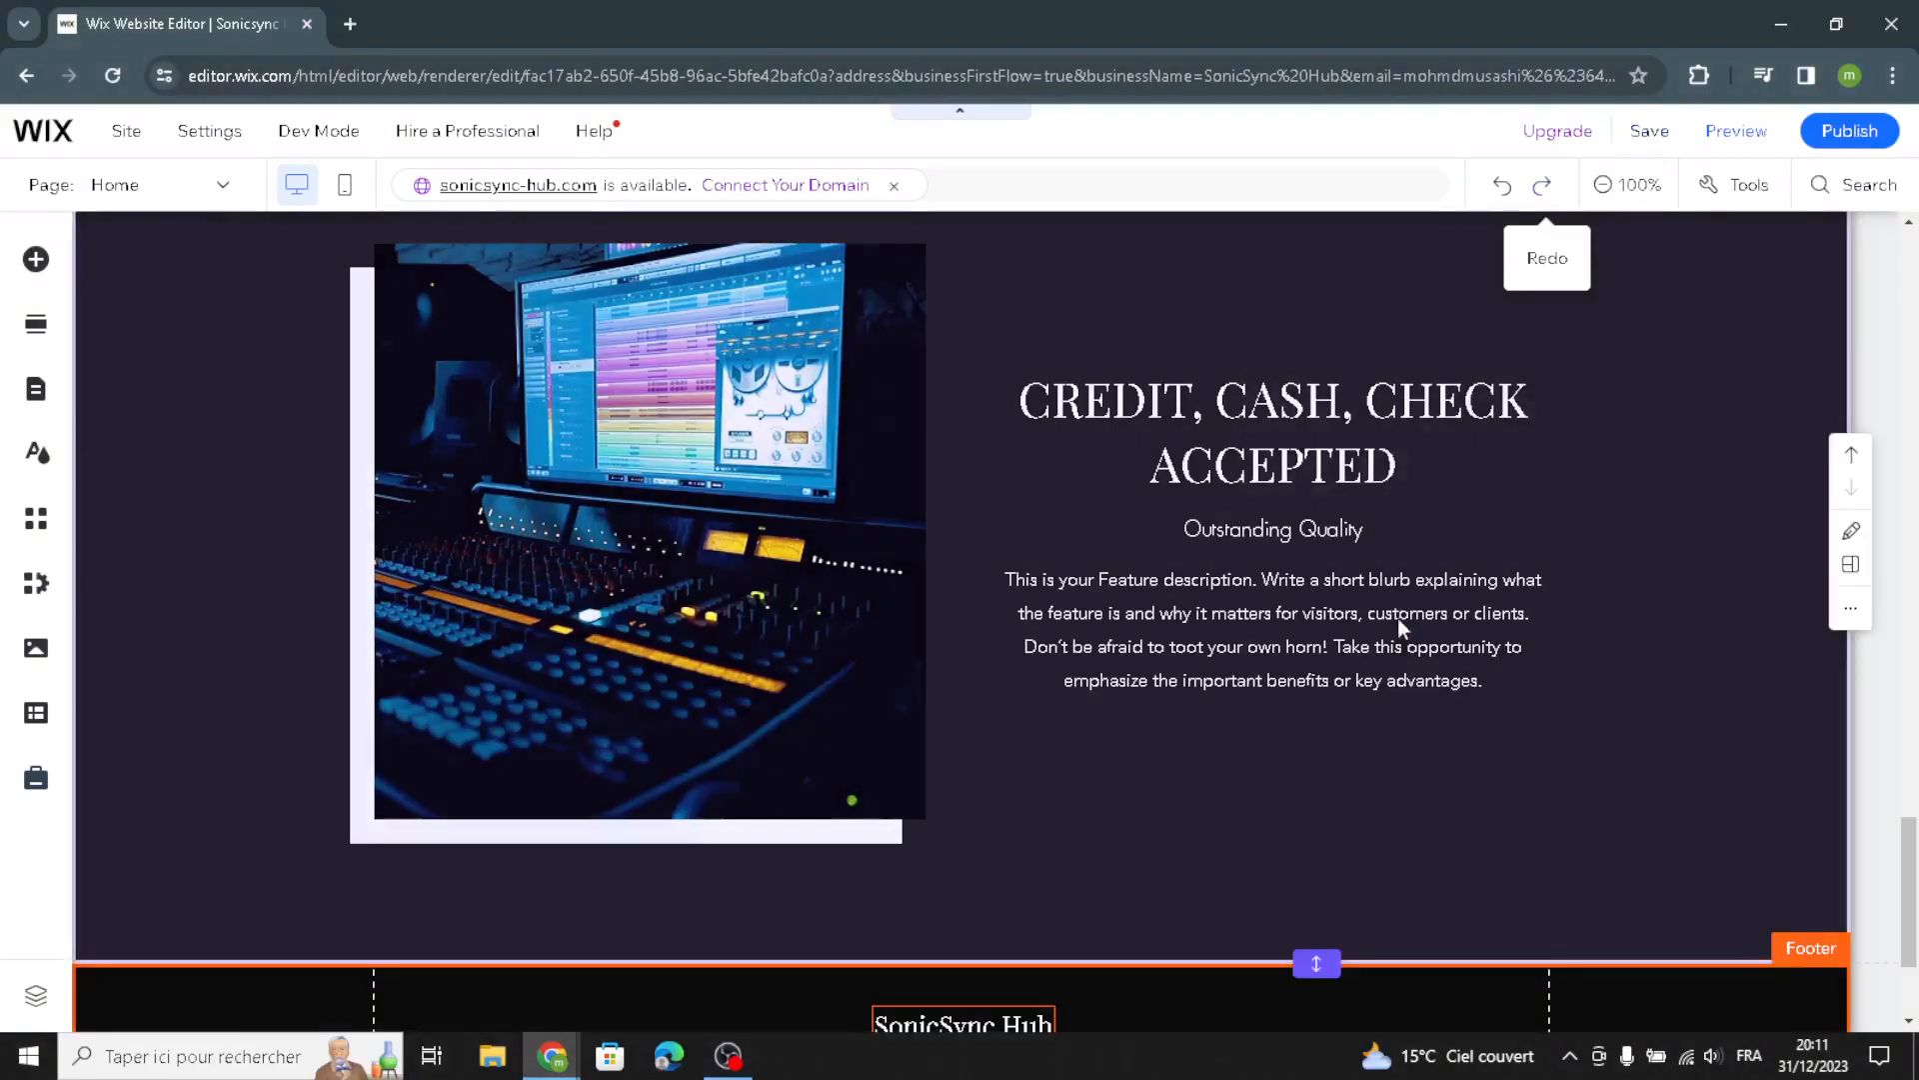
scroll(1397, 609, up, 7)
scroll(1455, 736, up, 4)
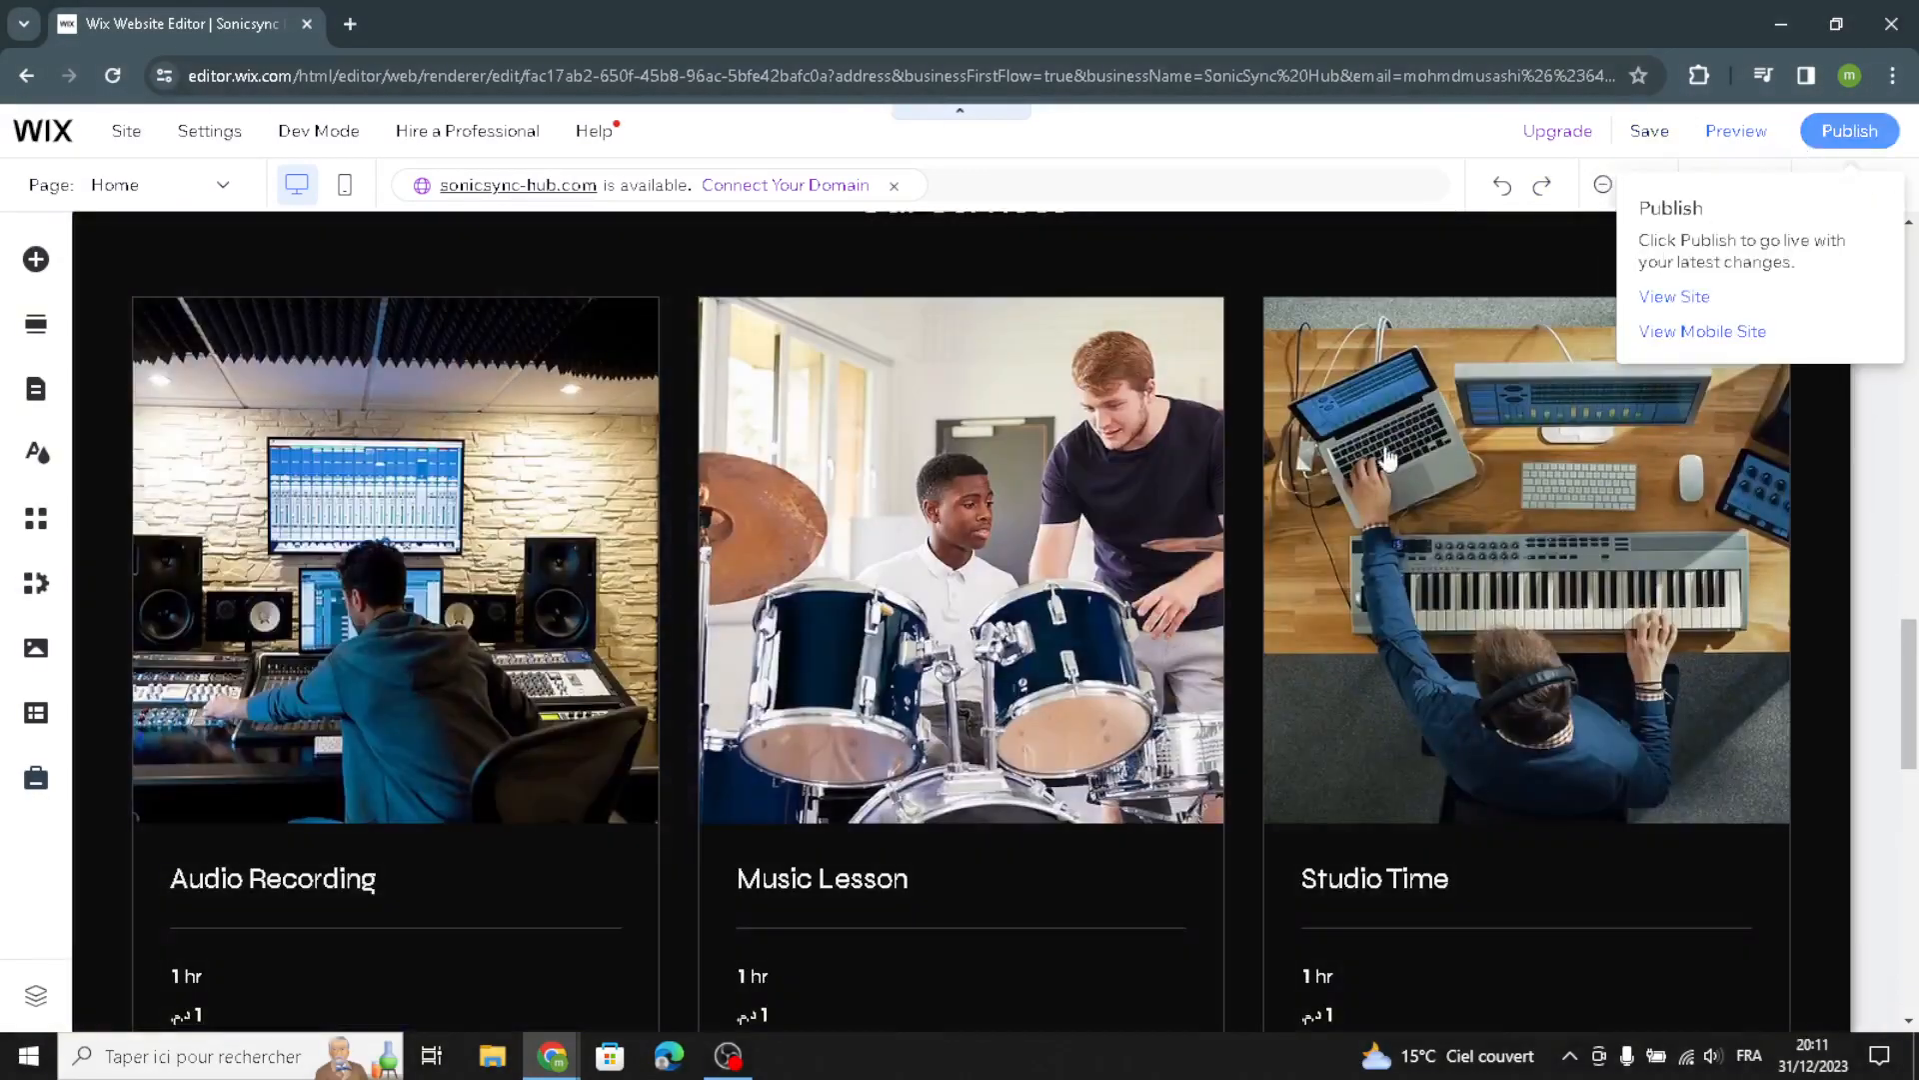
scroll(1211, 658, down, 4)
scroll(1219, 748, down, 5)
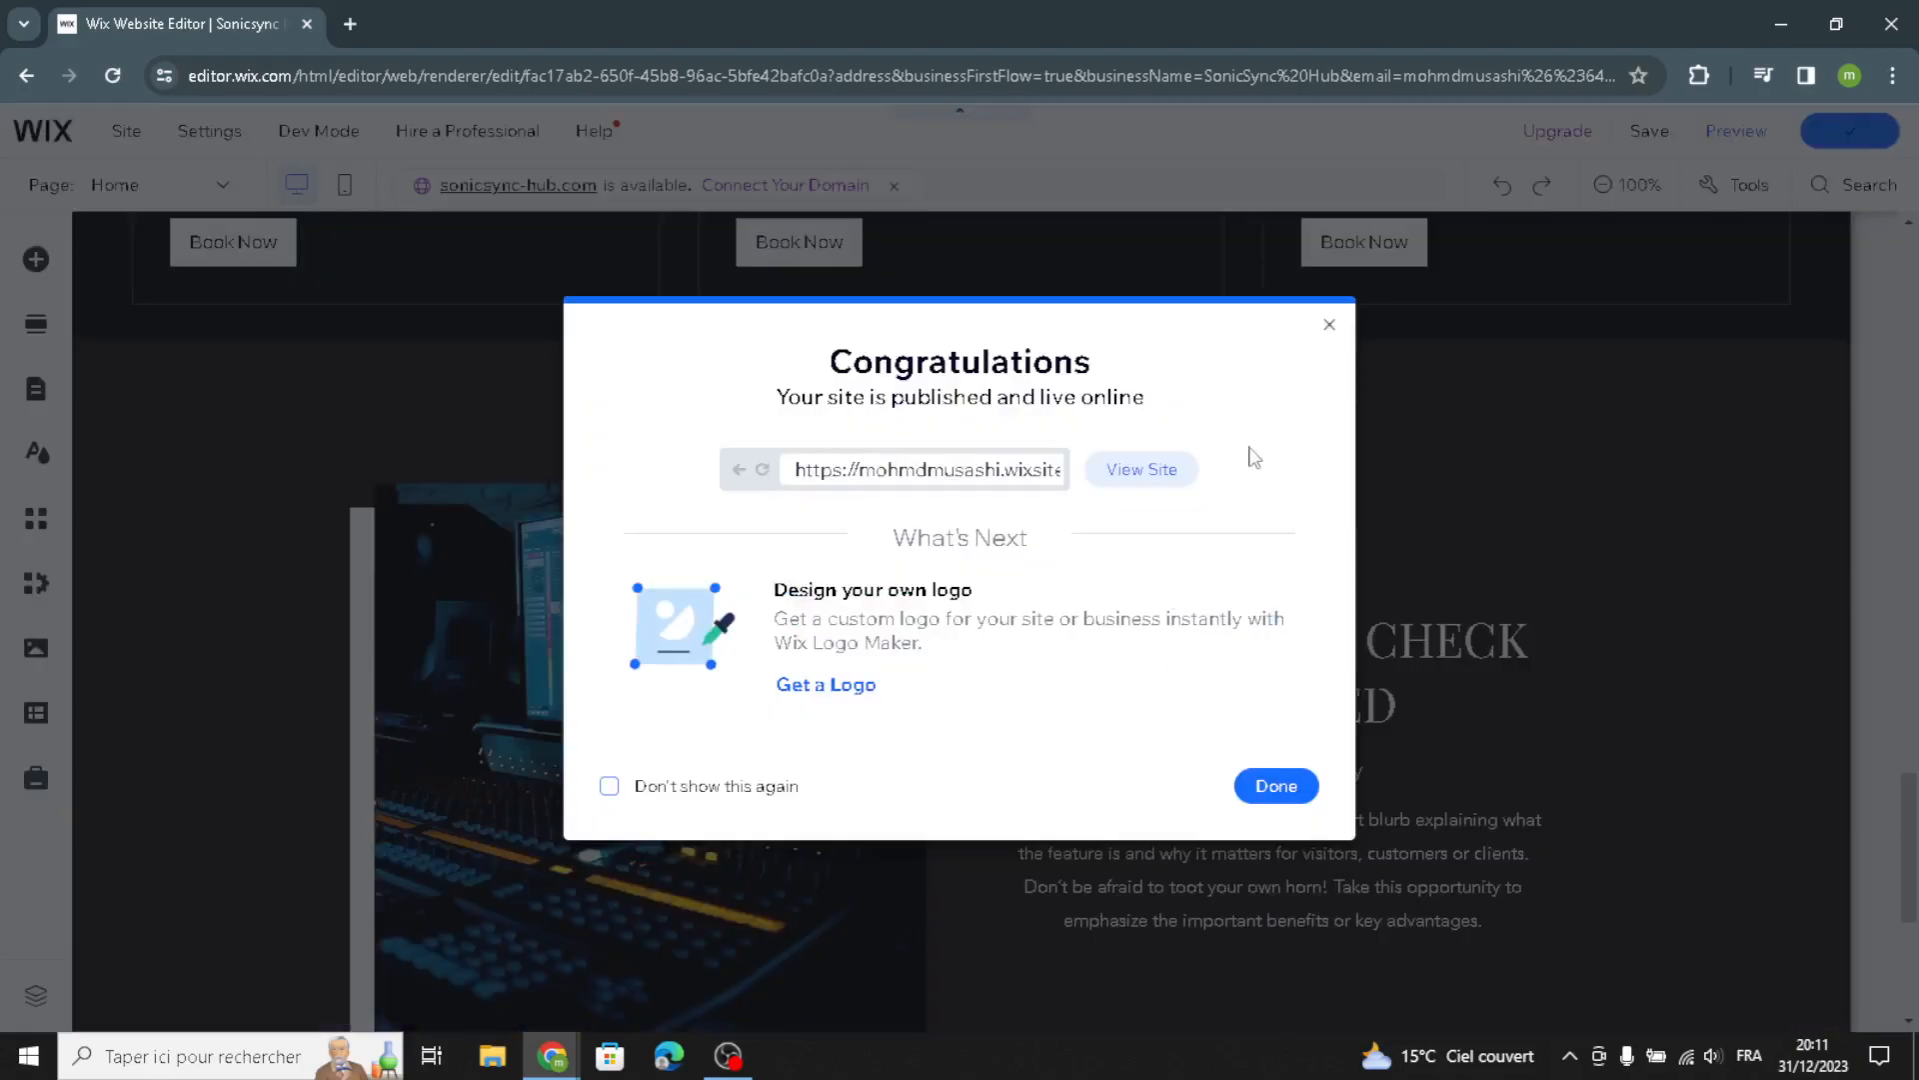
click(1330, 325)
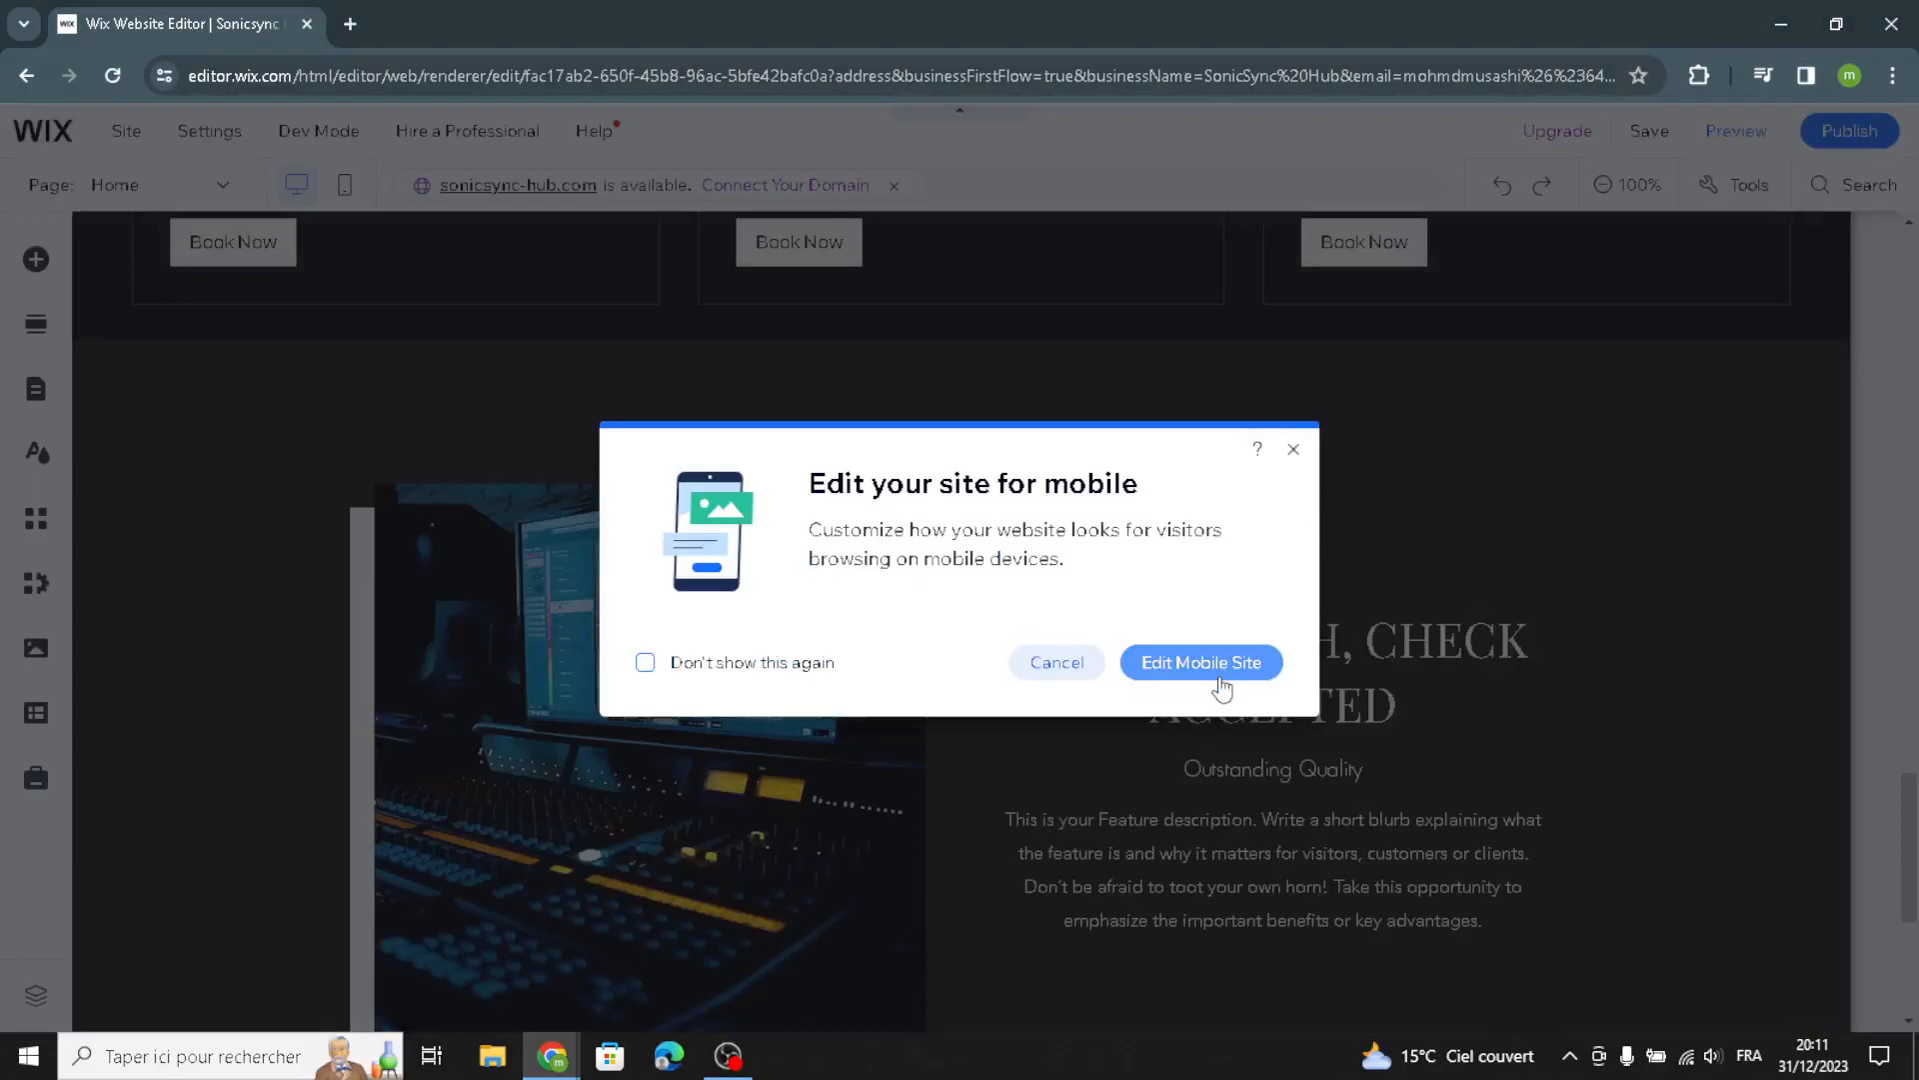
click(1294, 449)
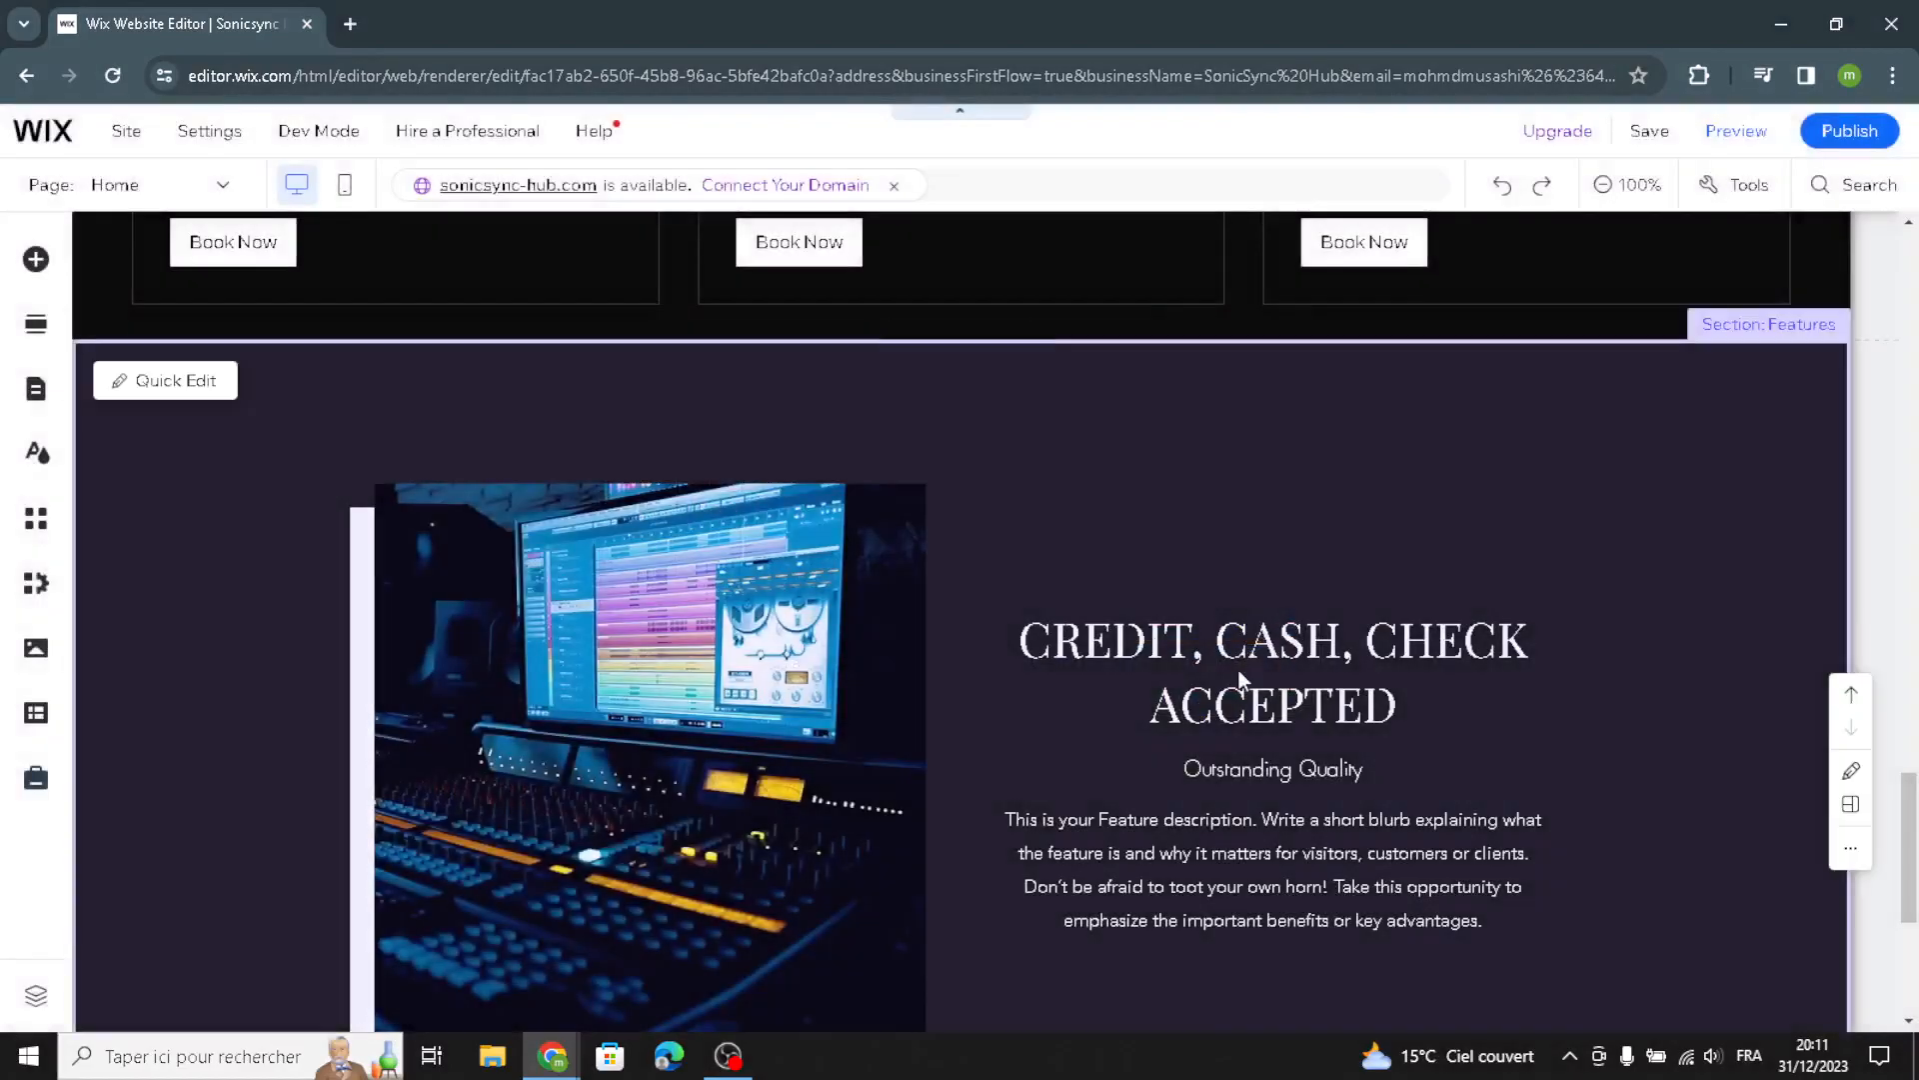